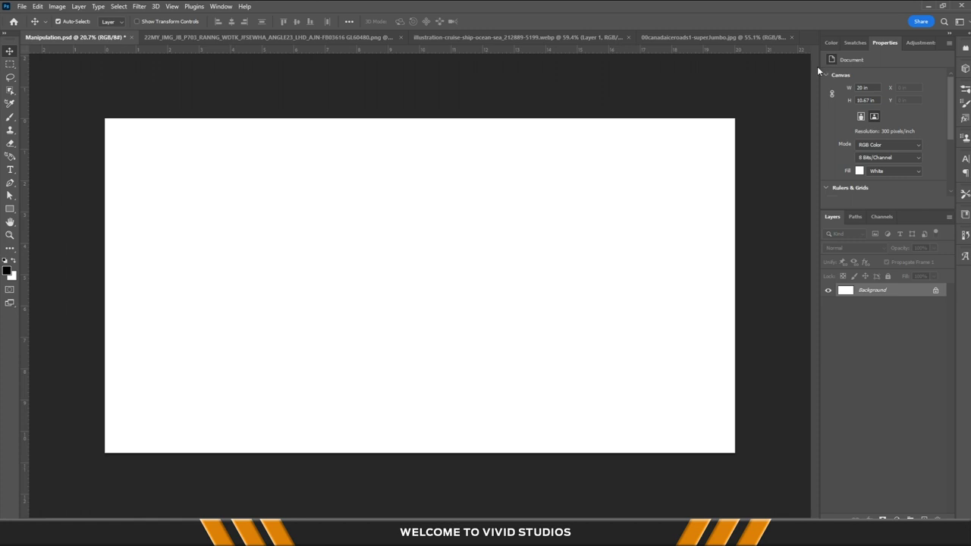
Scale the snowy road photo to fill Manipulation.psd as Layer 1, then add the yellow pickup as Layer 2
click(683, 36)
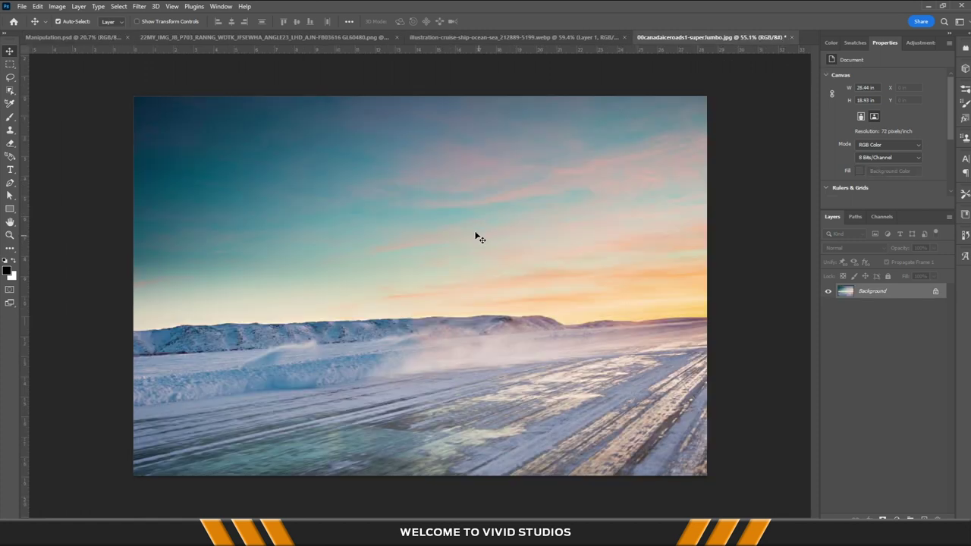
drag(49, 38, 490, 210)
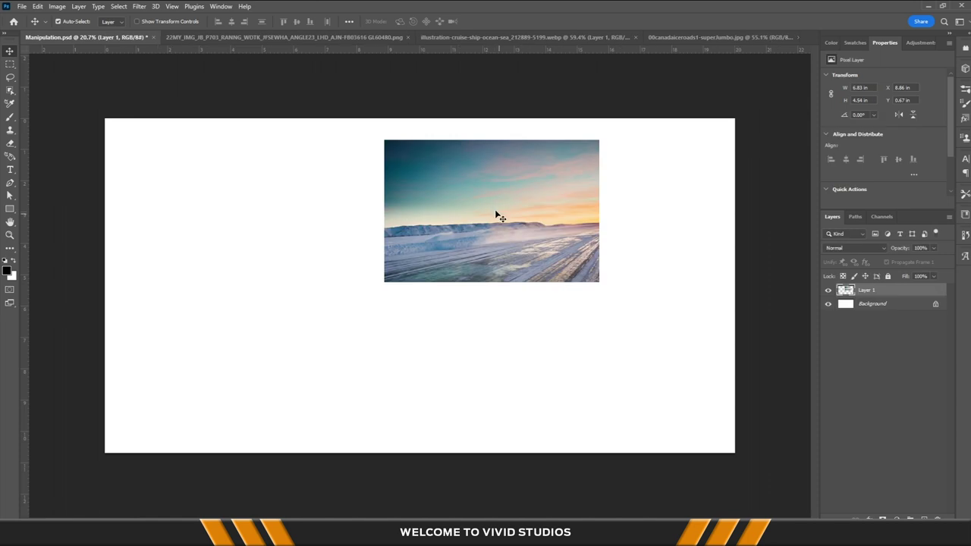
drag(495, 215, 216, 385)
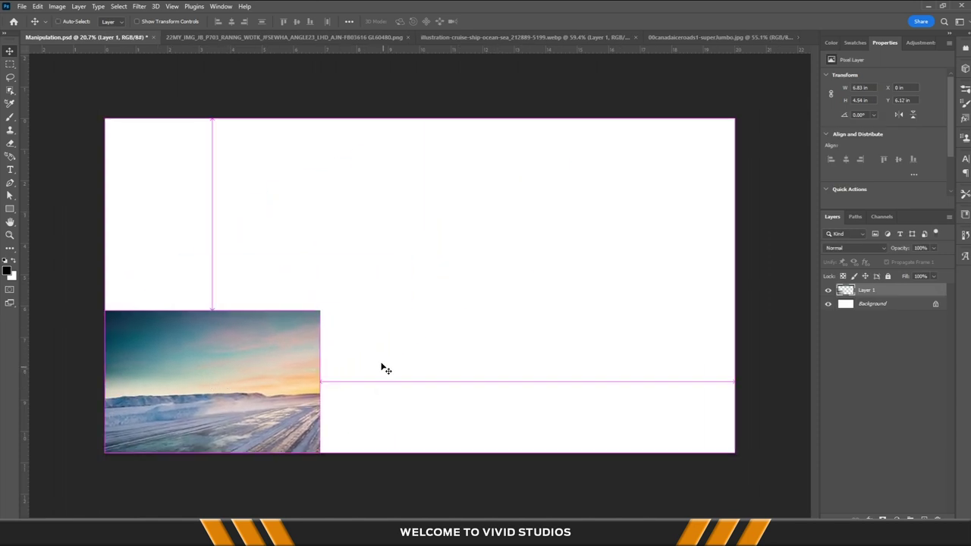
key(ctrl+t)
drag(318, 308, 783, 107)
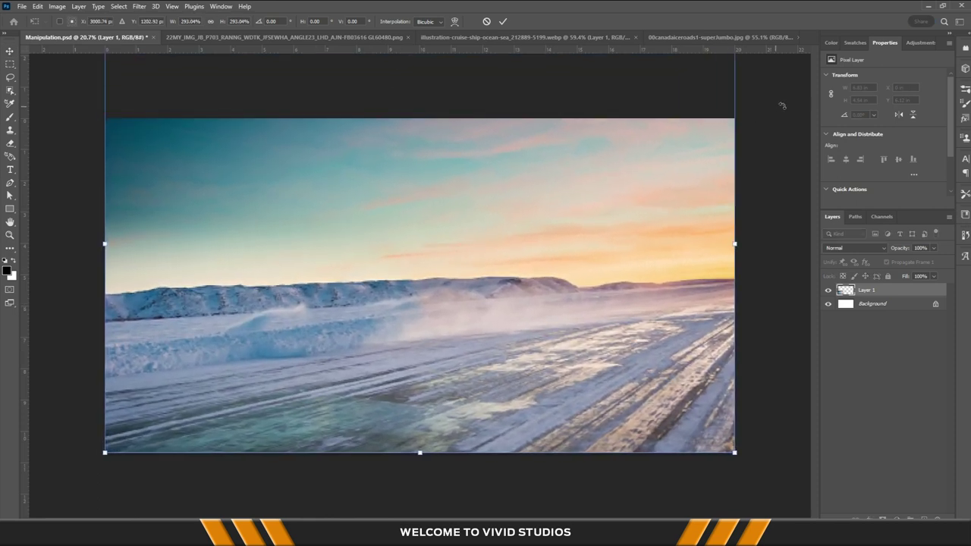
key(Return)
drag(646, 187, 643, 206)
click(266, 35)
mouse_move(392, 247)
mouse_down()
mouse_move(116, 34)
mouse_move(396, 249)
mouse_move(404, 345)
mouse_move(428, 330)
mouse_up()
Scale the yellow pickup down to roughly 66% of its size
key(ctrl+t)
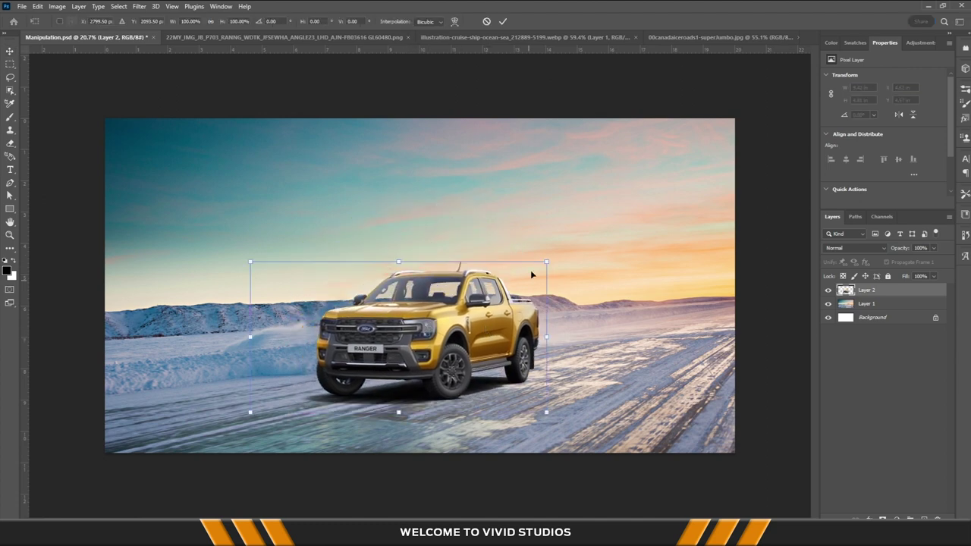
drag(545, 263, 505, 291)
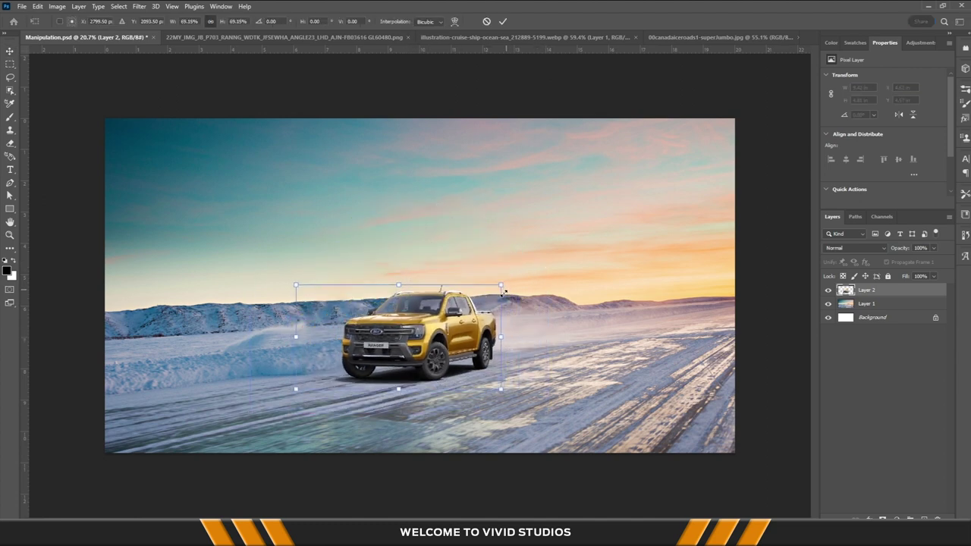
scroll(417, 360, up, 2)
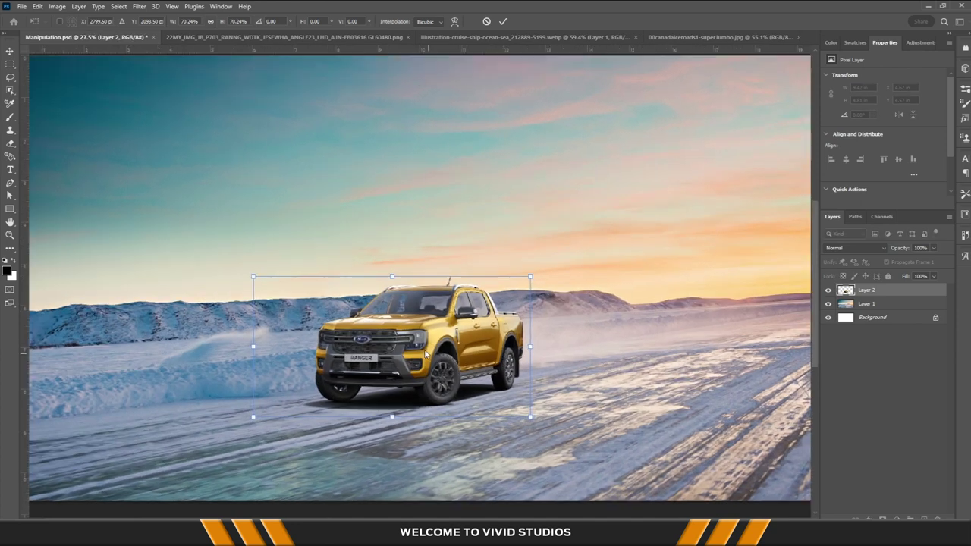
drag(532, 276, 524, 282)
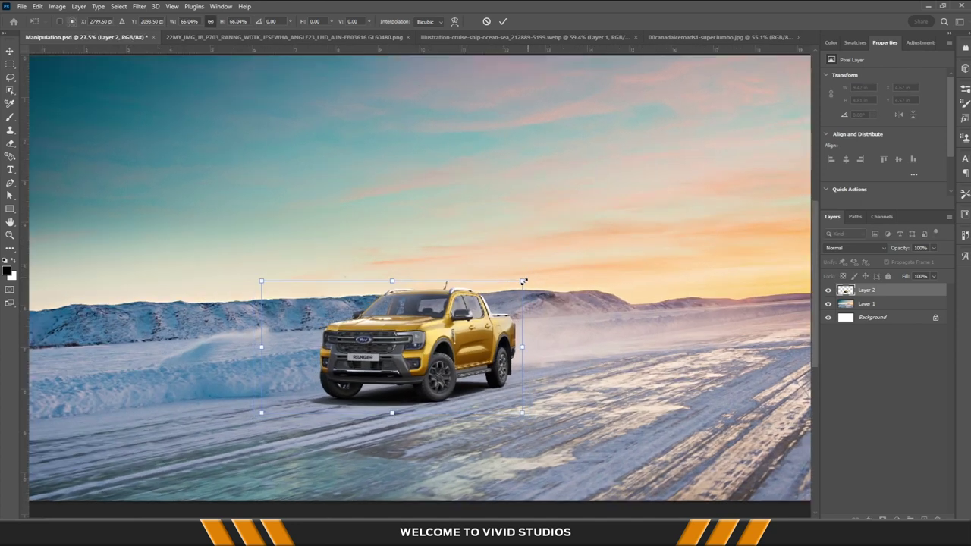
key(Return)
scroll(476, 322, down, 3)
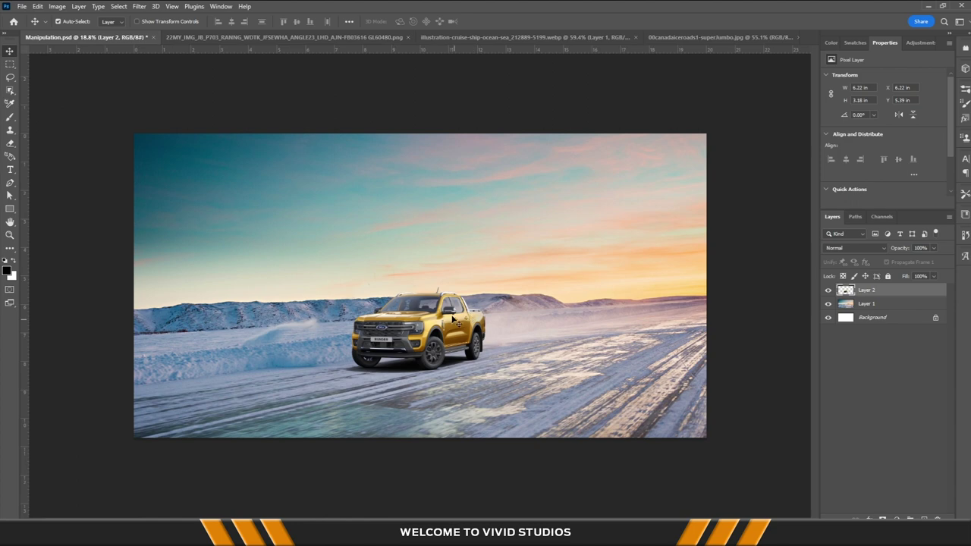
Tilt the pickup about 2.67°, shift it right on the road, and add the cruise ship
key(ctrl+t)
drag(516, 276, 521, 282)
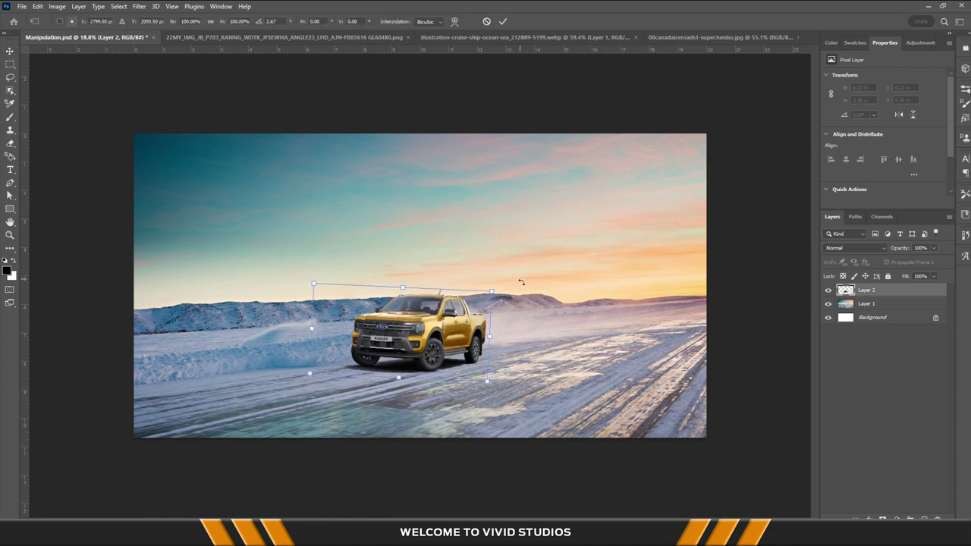
key(Return)
drag(404, 317, 425, 327)
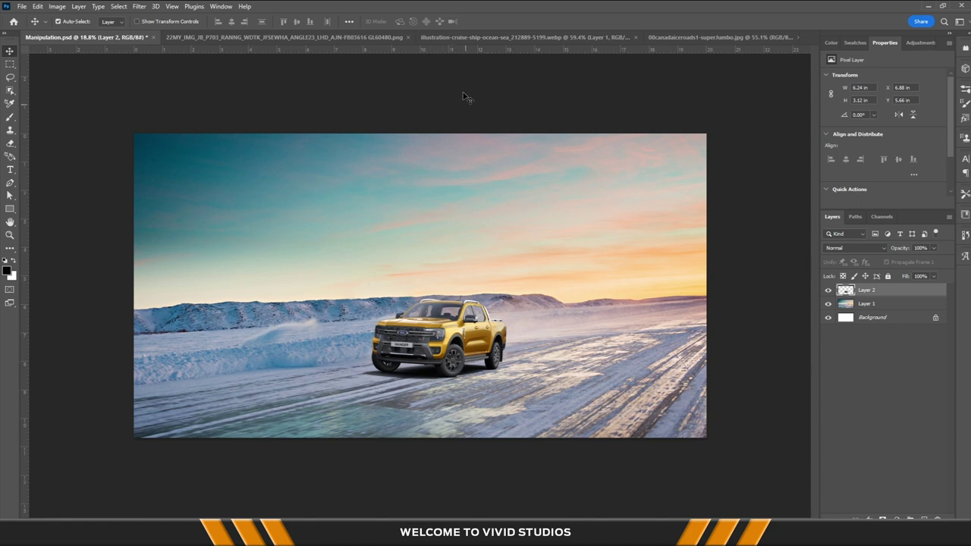
click(473, 36)
drag(447, 260, 612, 289)
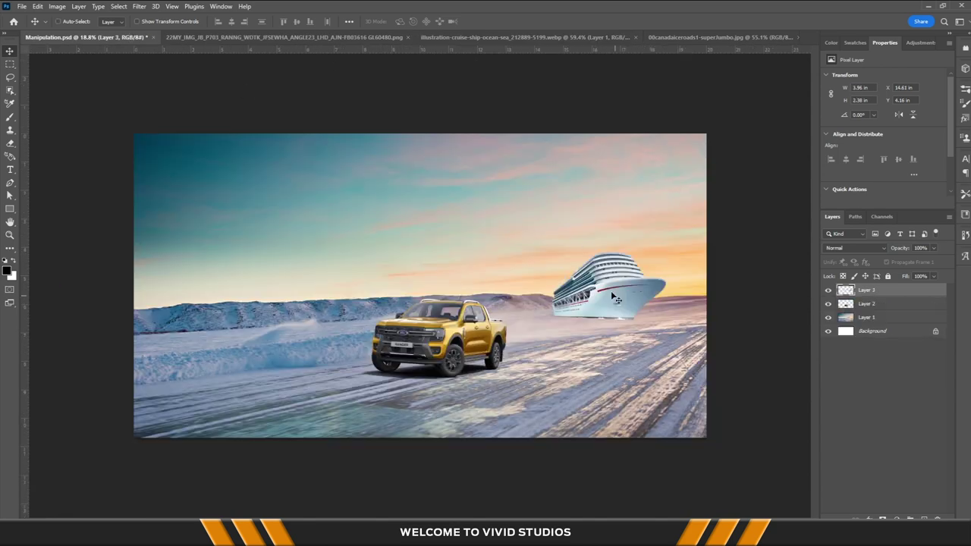
Enlarge the cruise ship to about 161% and move it up and left
key(ctrl+t)
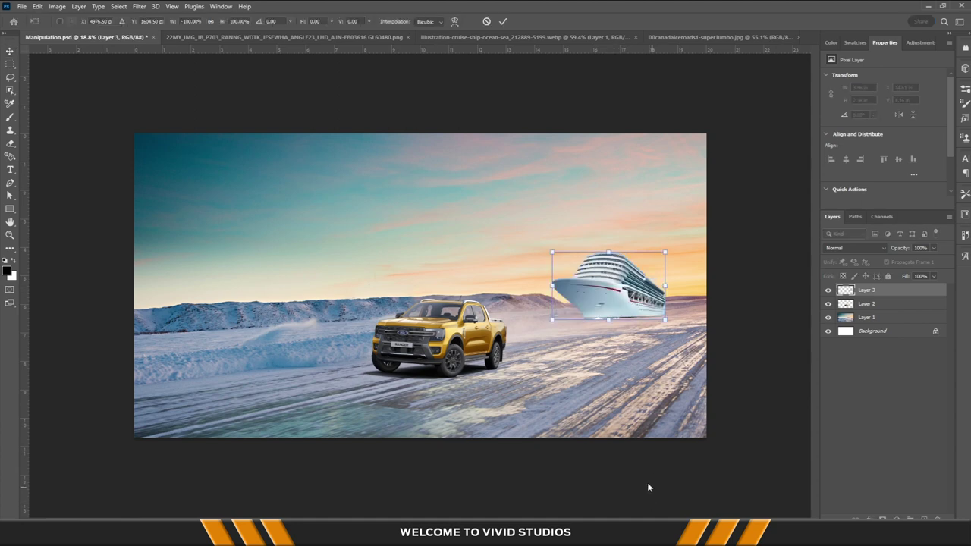
drag(552, 320, 521, 338)
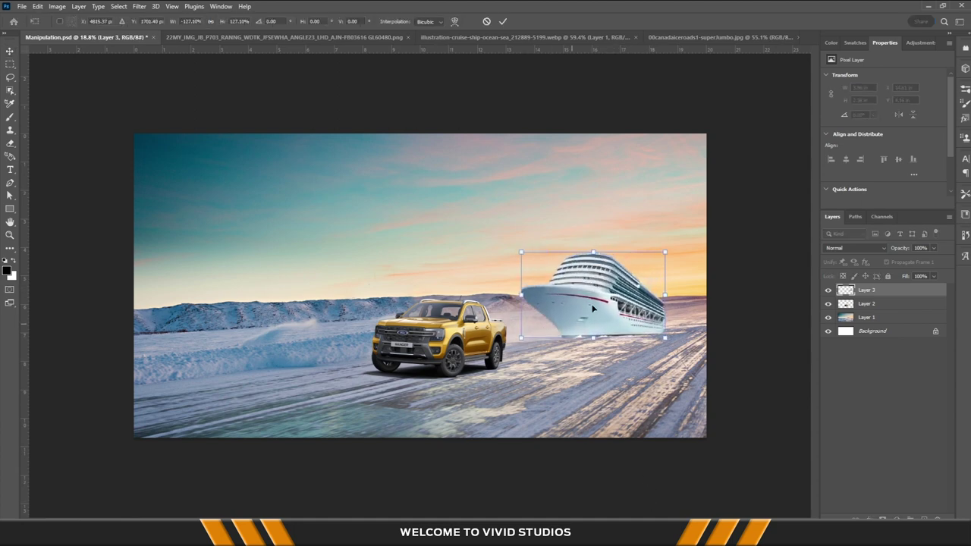
drag(657, 253, 696, 230)
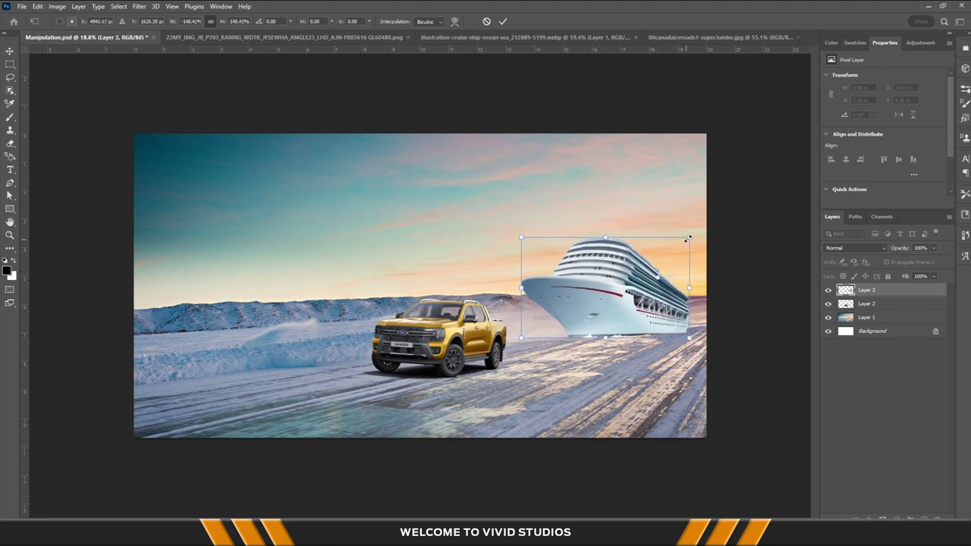
mouse_move(654, 265)
mouse_down()
mouse_move(635, 245)
mouse_move(636, 258)
mouse_up()
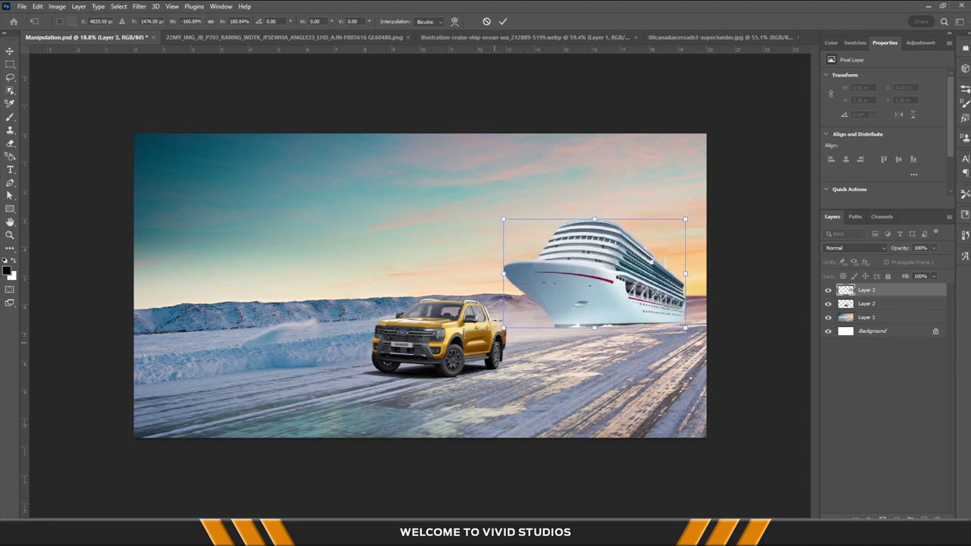
key(Return)
Nudge both the pickup and the cruise ship slightly left
drag(470, 334, 444, 339)
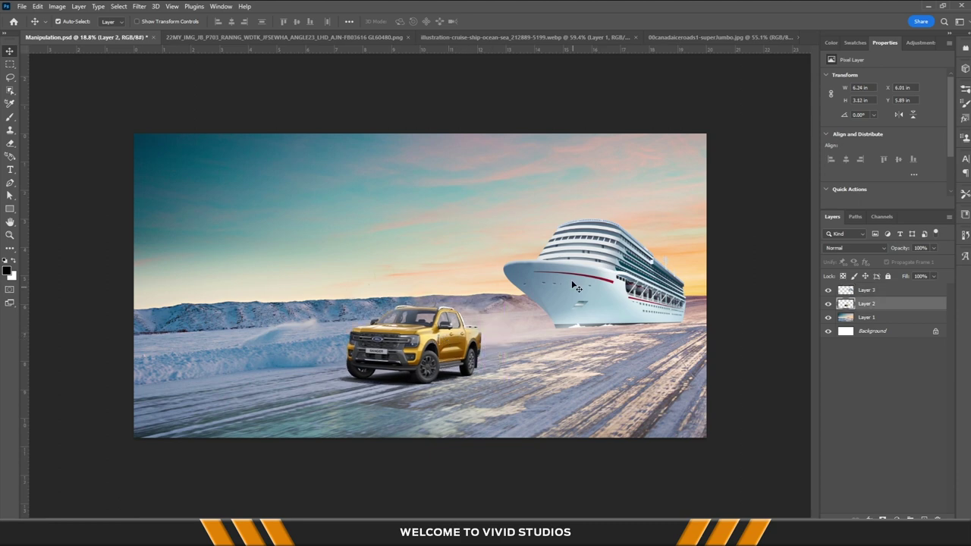
drag(575, 289, 558, 288)
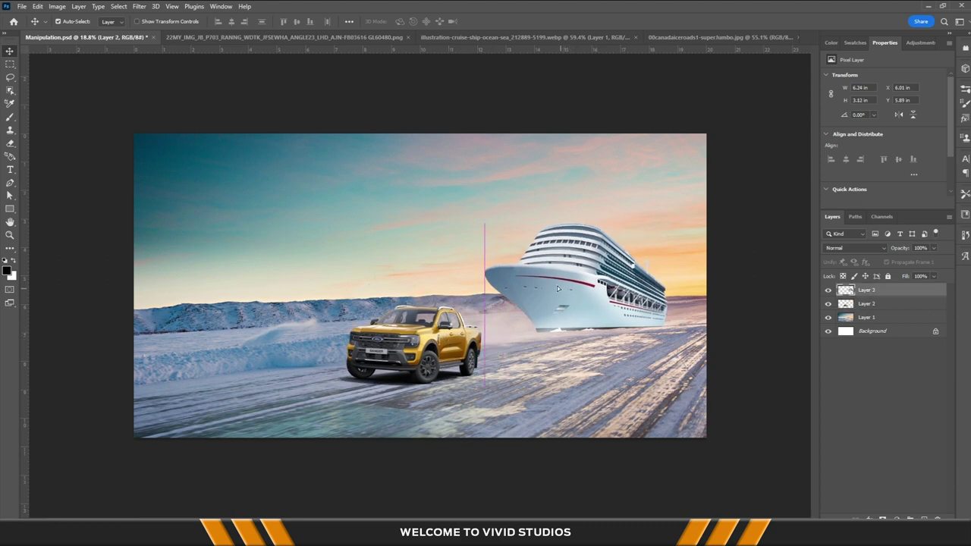
scroll(605, 311, up, 1)
drag(458, 346, 451, 348)
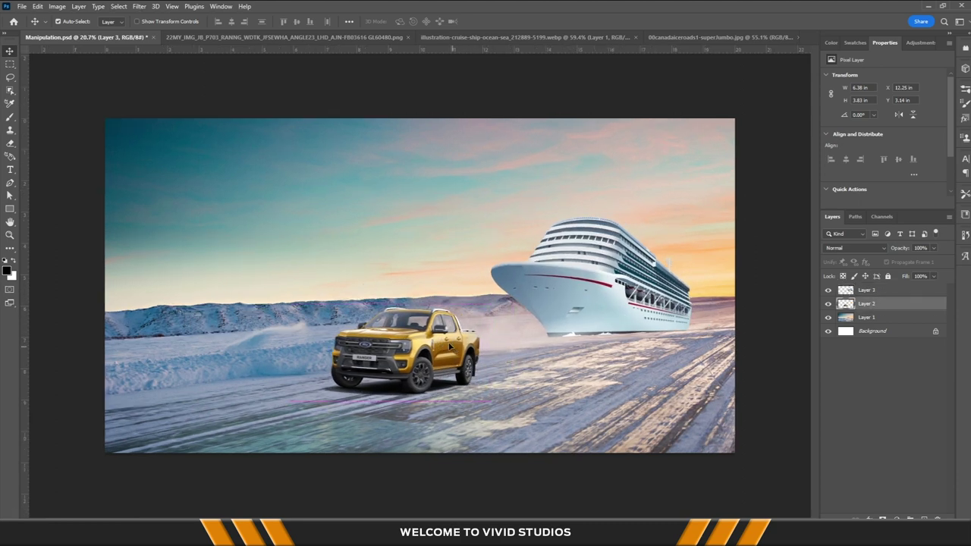
drag(599, 286, 588, 284)
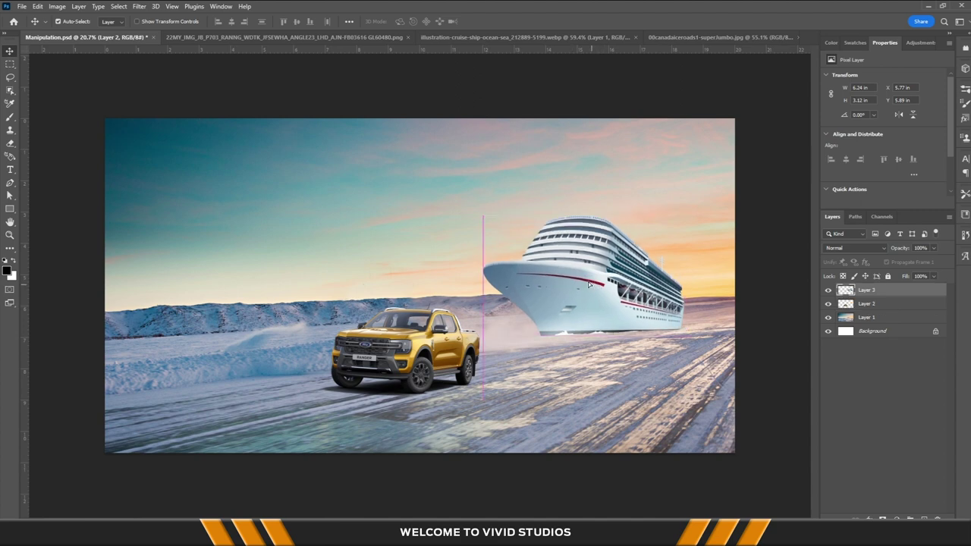
Enlarge the ship a further 113% and settle it on the ice beside the pickup
key(ctrl+t)
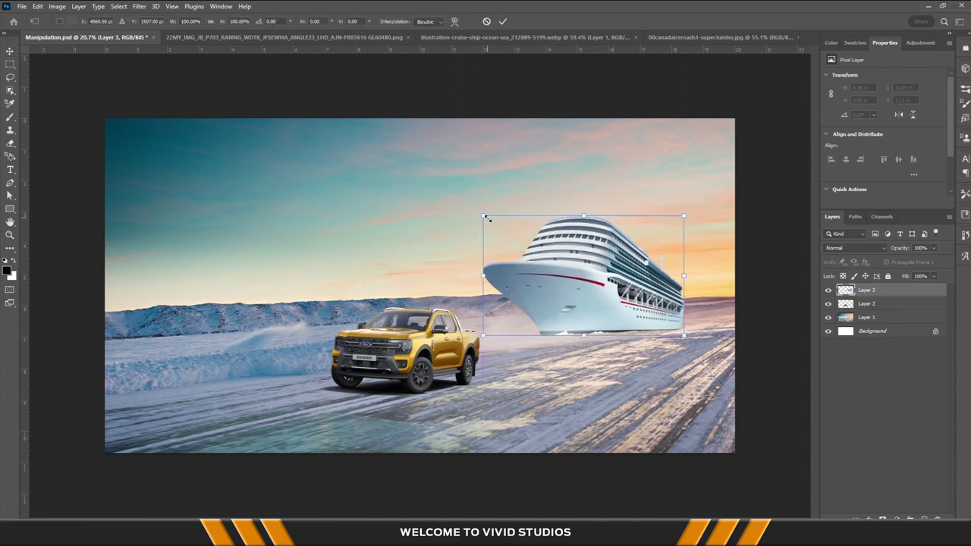
drag(486, 218, 460, 201)
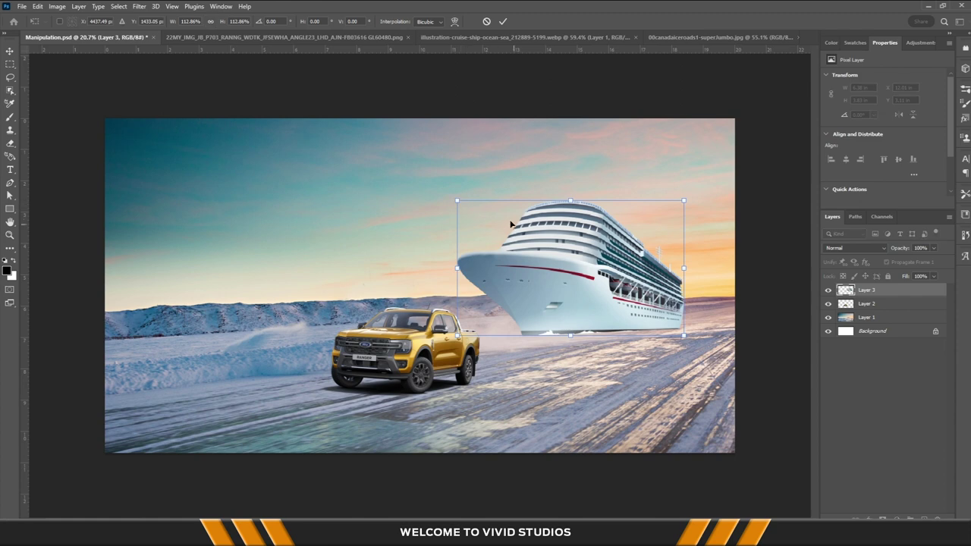
key(Return)
drag(522, 249, 536, 242)
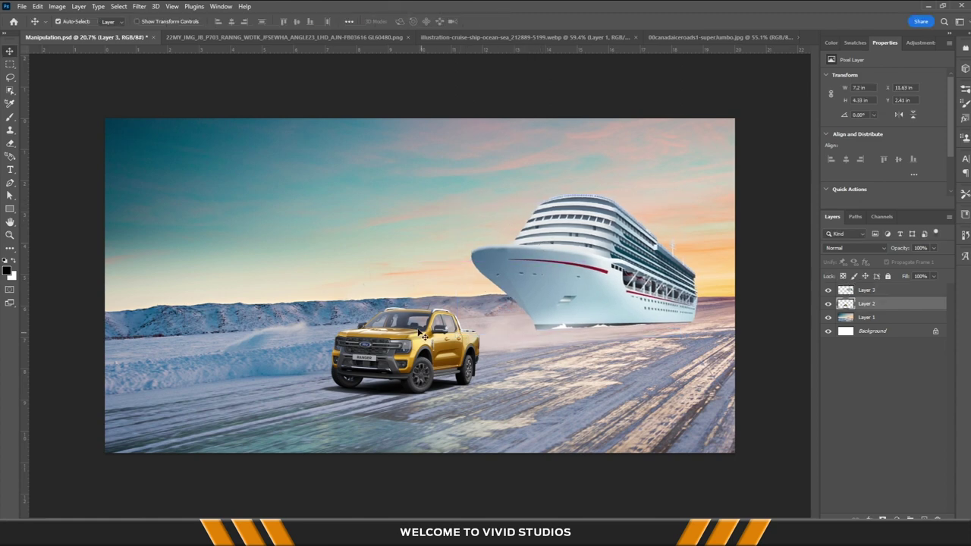
drag(420, 332, 414, 330)
drag(609, 237, 609, 243)
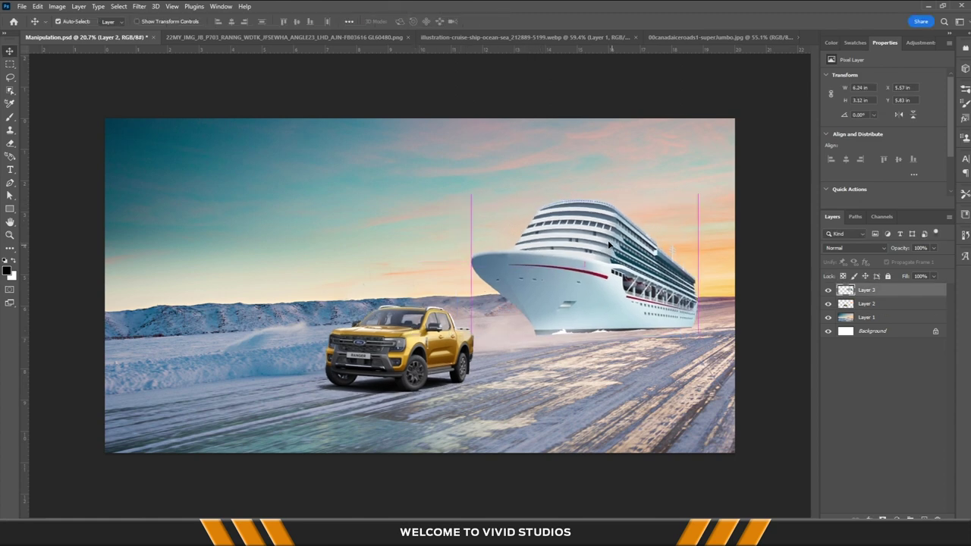
Add a layer mask to the cruise ship and paint black over its hull base
click(882, 519)
scroll(531, 277, up, 4)
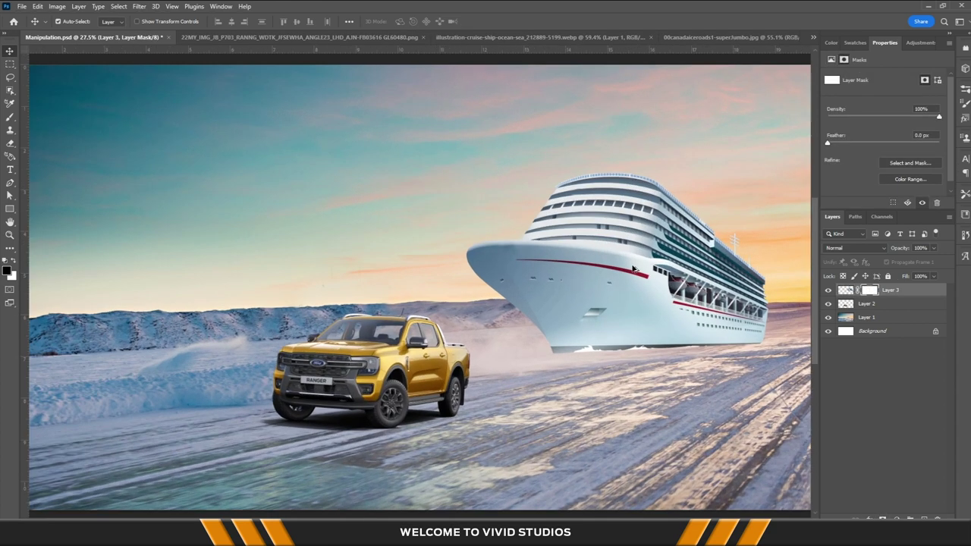
drag(569, 275, 495, 275)
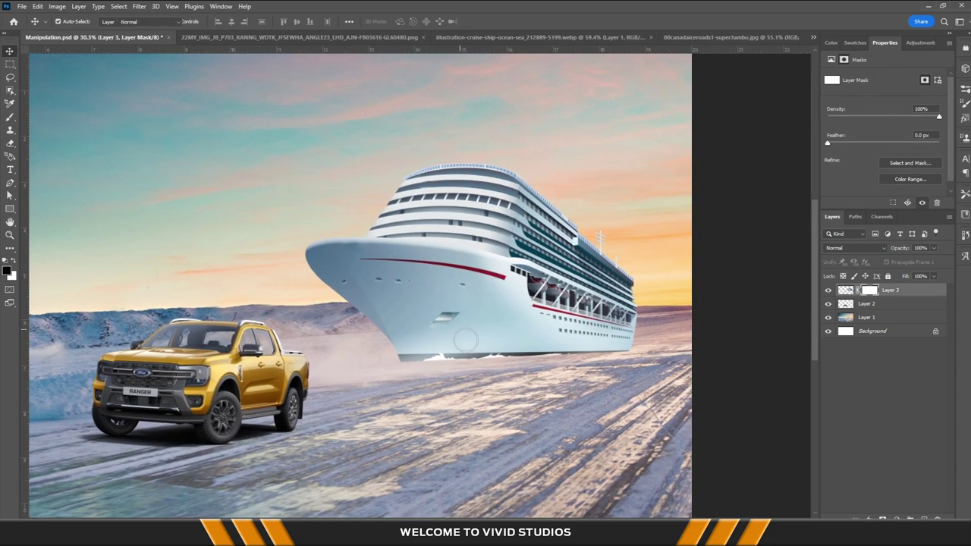
key(b)
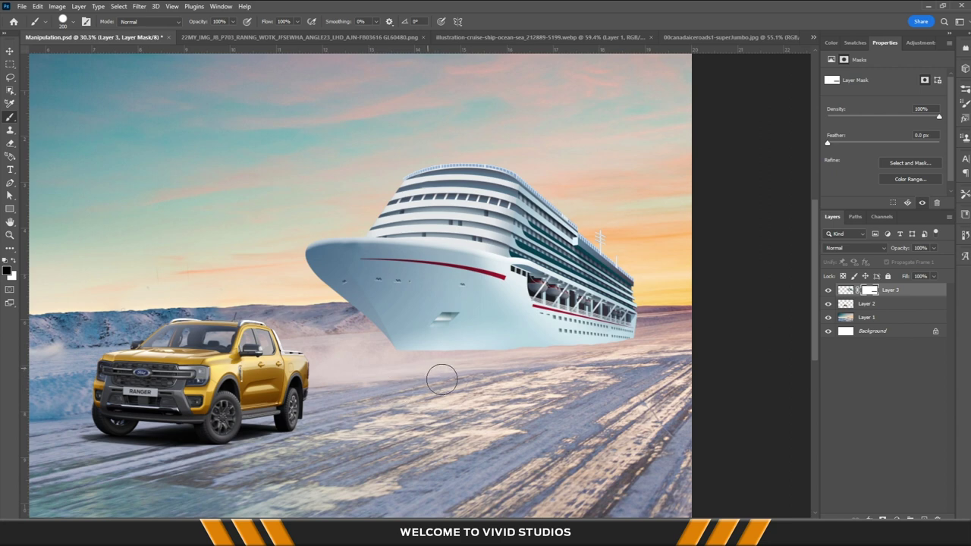
scroll(444, 378, down, 1)
scroll(440, 375, down, 1)
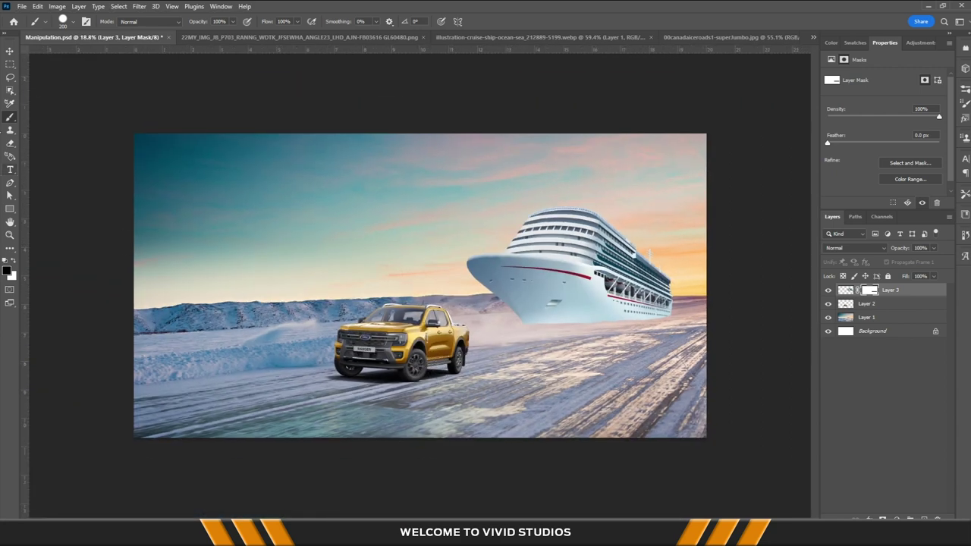
Nudge the cruise ship slightly right and down, and the pickup slightly right
click(10, 51)
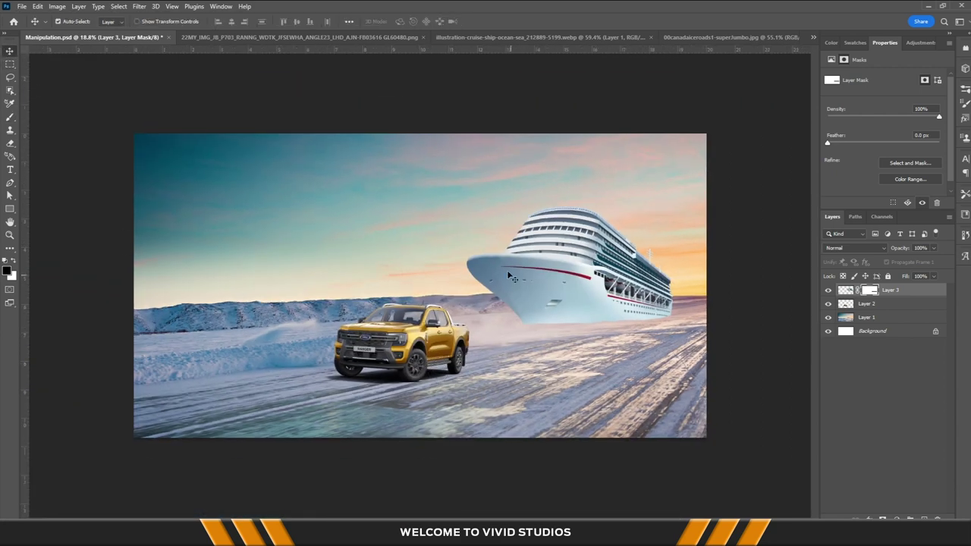
drag(508, 274, 519, 280)
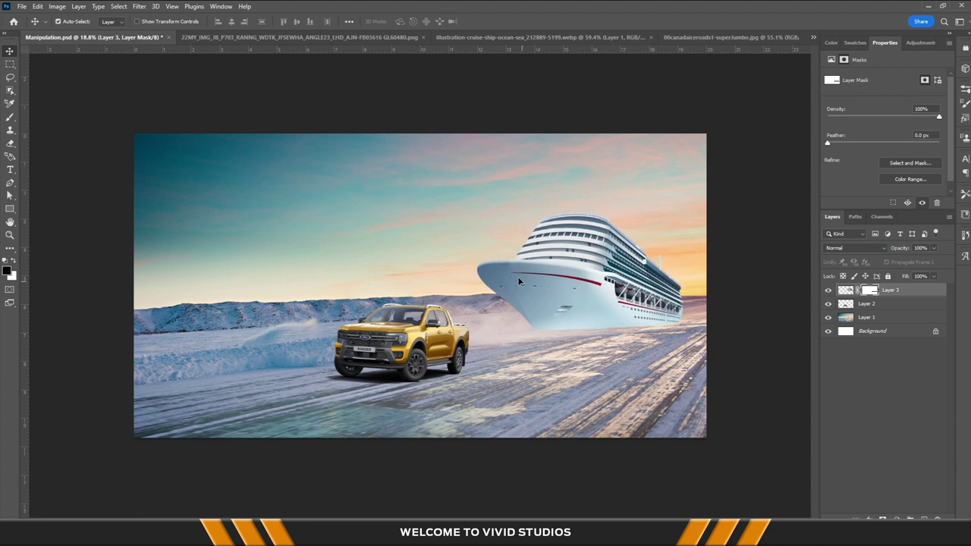
drag(421, 330, 422, 328)
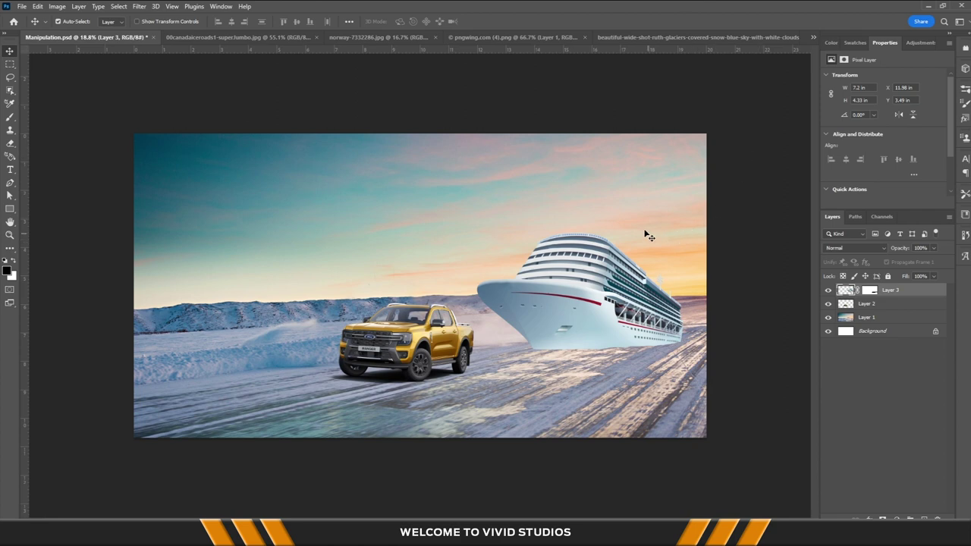
Shift the road, truck and ship layers up, then stretch the road layer over the white strip
mouse_move(114, 203)
mouse_down()
mouse_move(686, 400)
mouse_move(649, 370)
mouse_move(692, 361)
mouse_move(632, 349)
mouse_up()
click(725, 320)
click(650, 351)
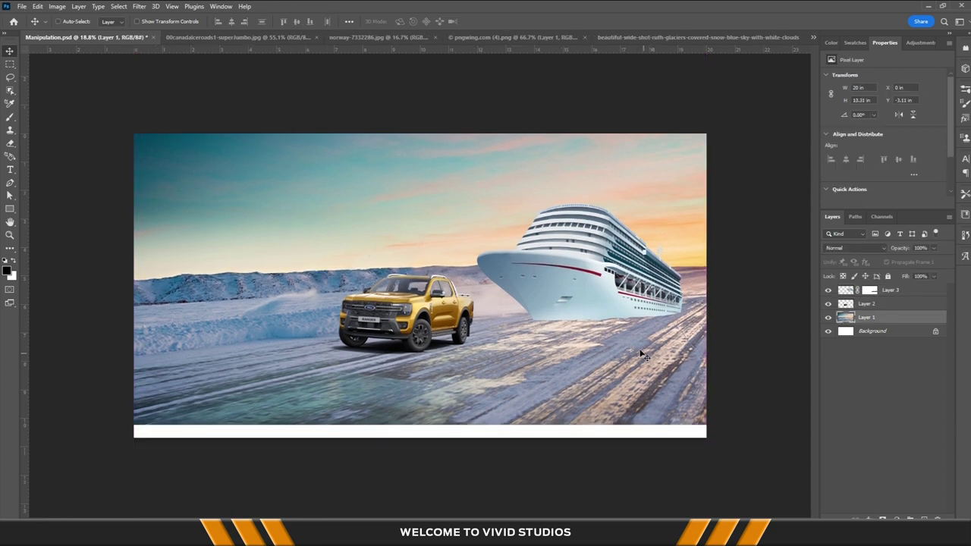
key(ctrl+t)
drag(420, 423, 420, 437)
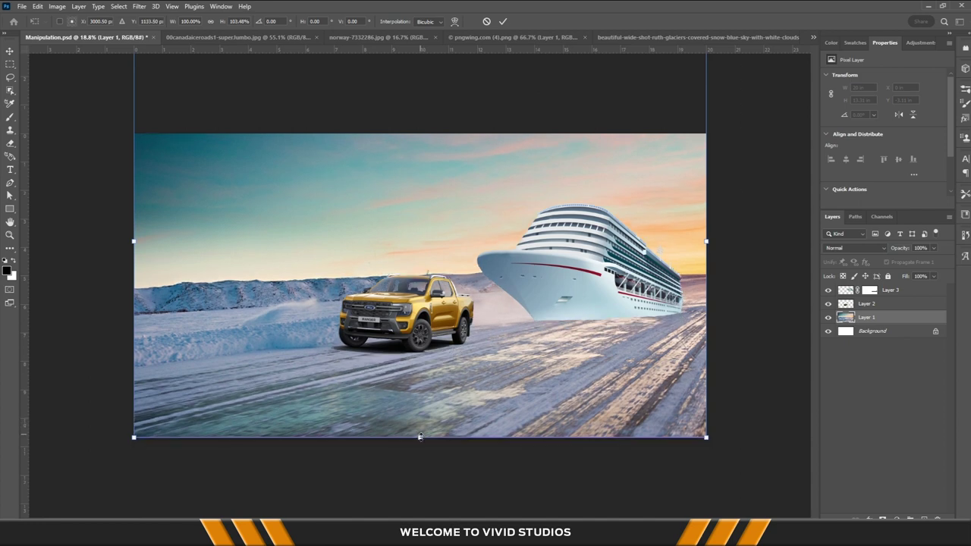
key(Return)
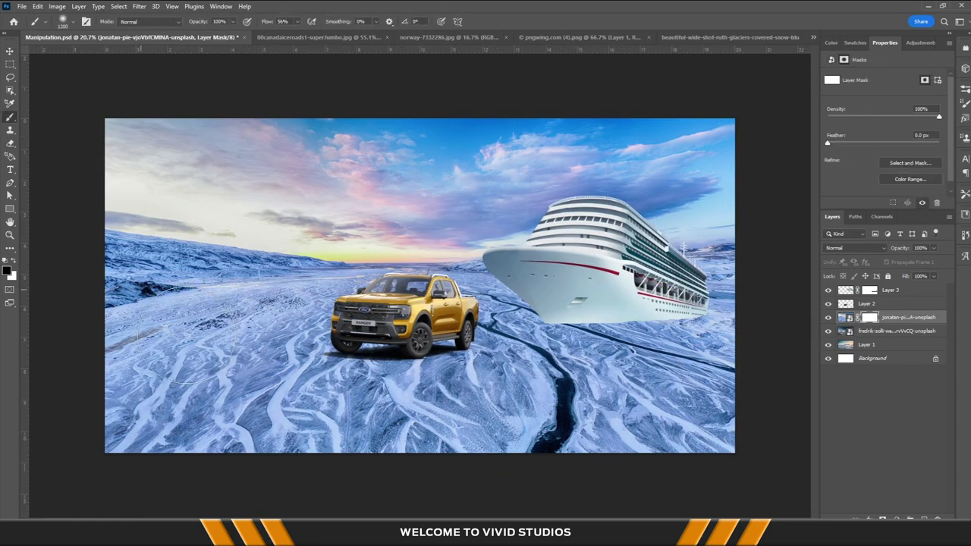
Mask the sky photo to reveal the cracked ice below and extend its bottom edge
mouse_move(341, 341)
mouse_down()
mouse_move(201, 445)
mouse_move(303, 455)
mouse_up()
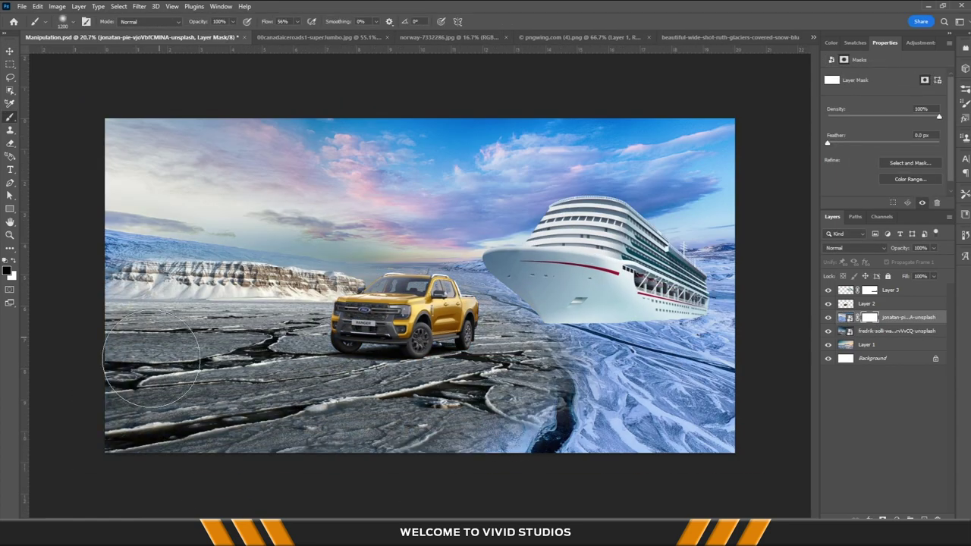
drag(380, 394, 542, 477)
key(ctrl+t)
drag(421, 453, 421, 505)
key(Return)
Blend the ice at lower left, lower right and around the mountains; shrink the truck slightly
drag(129, 258, 334, 227)
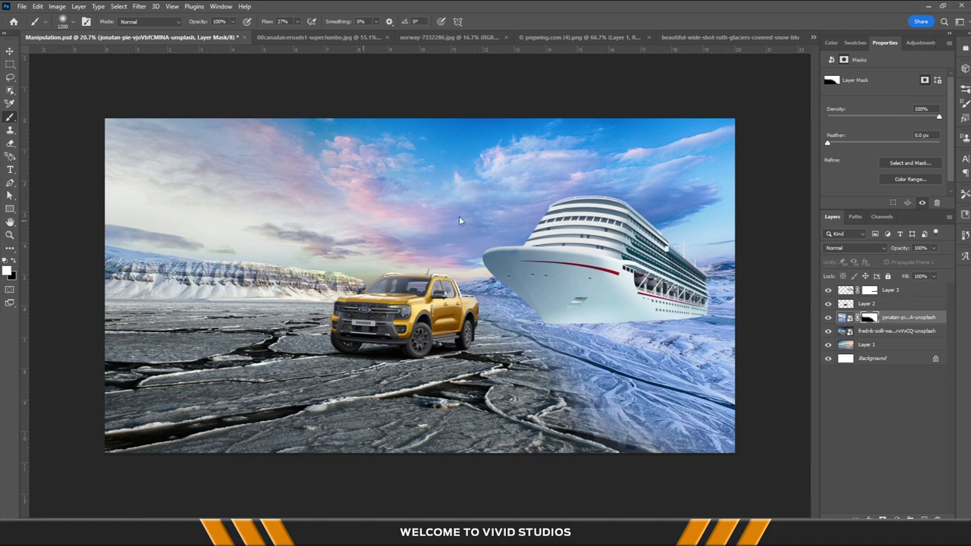
drag(721, 455, 531, 357)
mouse_move(129, 425)
mouse_down()
mouse_move(474, 390)
mouse_move(152, 455)
mouse_move(205, 445)
mouse_up()
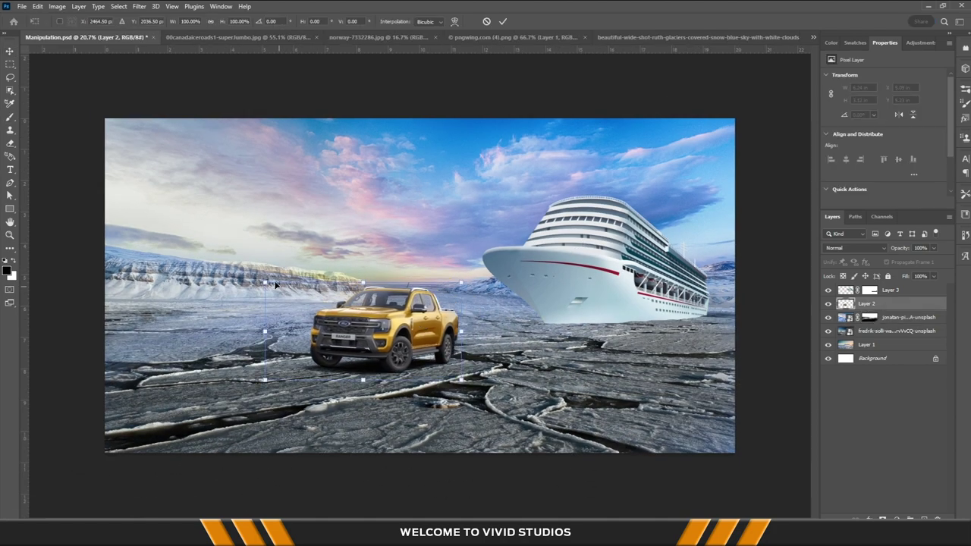
drag(427, 317, 454, 322)
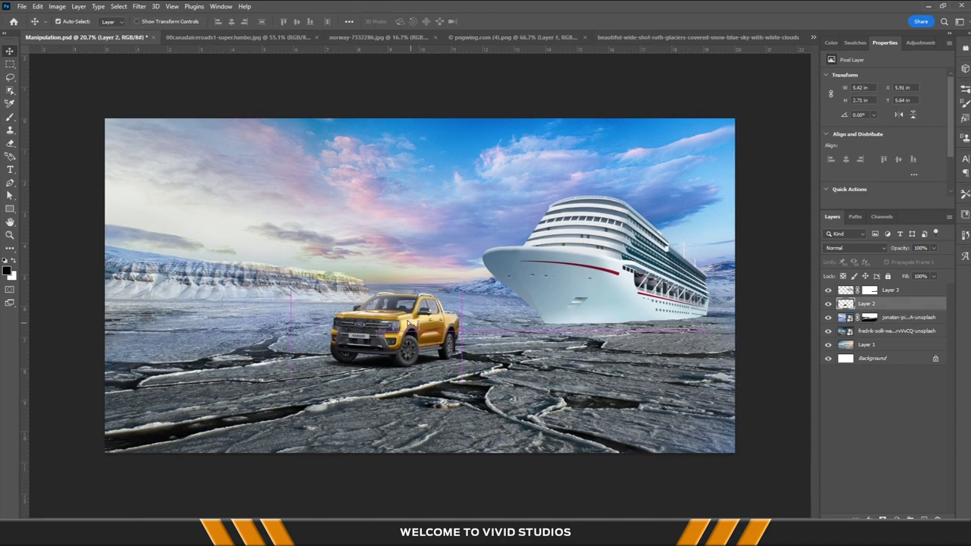
scroll(454, 323, up, 1)
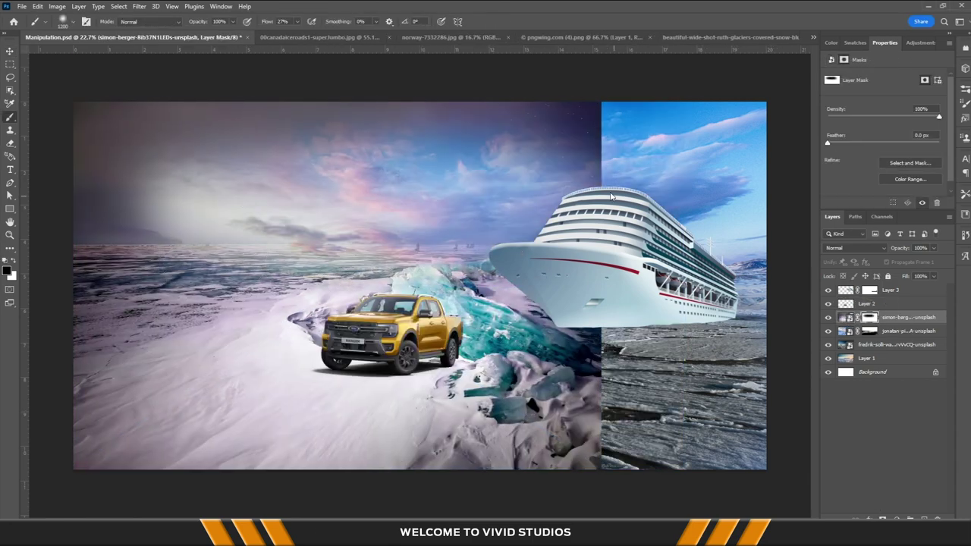
Mask the ice boulder photo around the truck and turn the water under the hull into snow
mouse_move(380, 152)
mouse_down()
mouse_move(141, 169)
mouse_move(503, 487)
mouse_move(228, 379)
mouse_up()
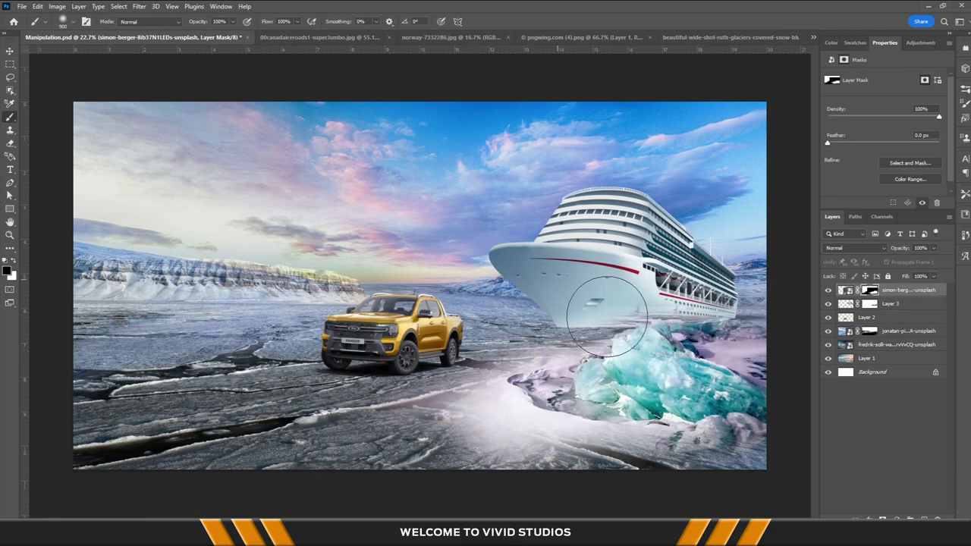
drag(577, 455, 379, 425)
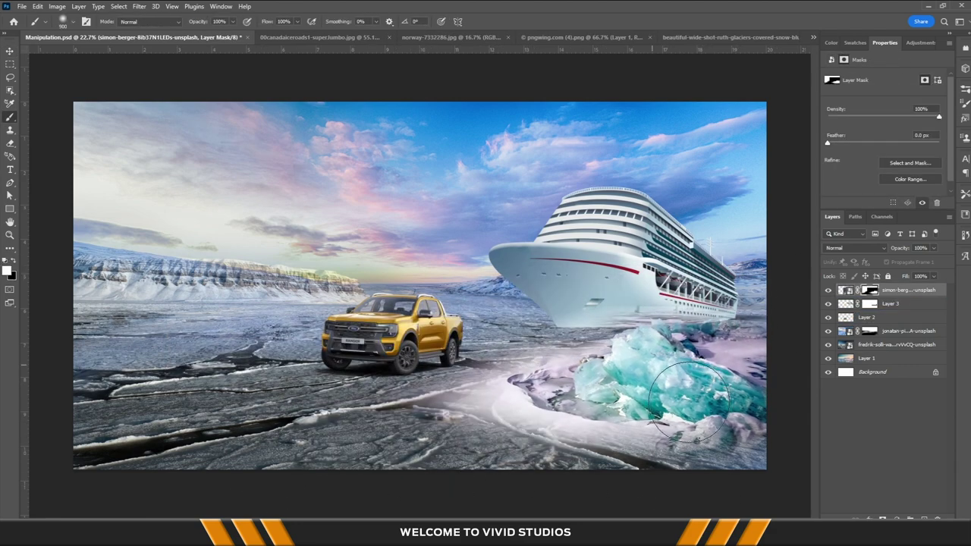
scroll(807, 349, up, 5)
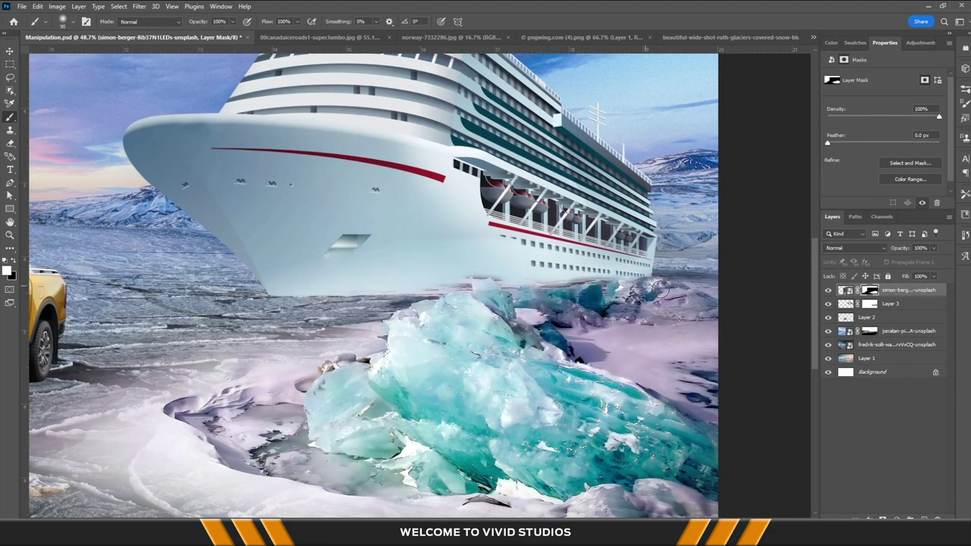
mouse_move(455, 287)
mouse_down()
mouse_move(326, 369)
mouse_move(562, 270)
mouse_up()
key(ctrl+0)
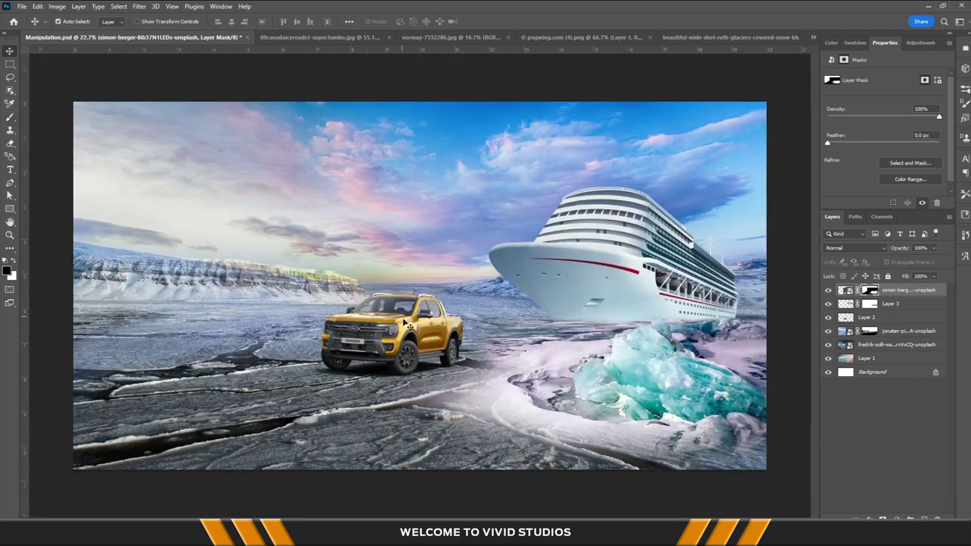
Paste the ice debris fragments as Layer 4 and arrange them by the ship's bow
key(v)
scroll(395, 311, down, 2)
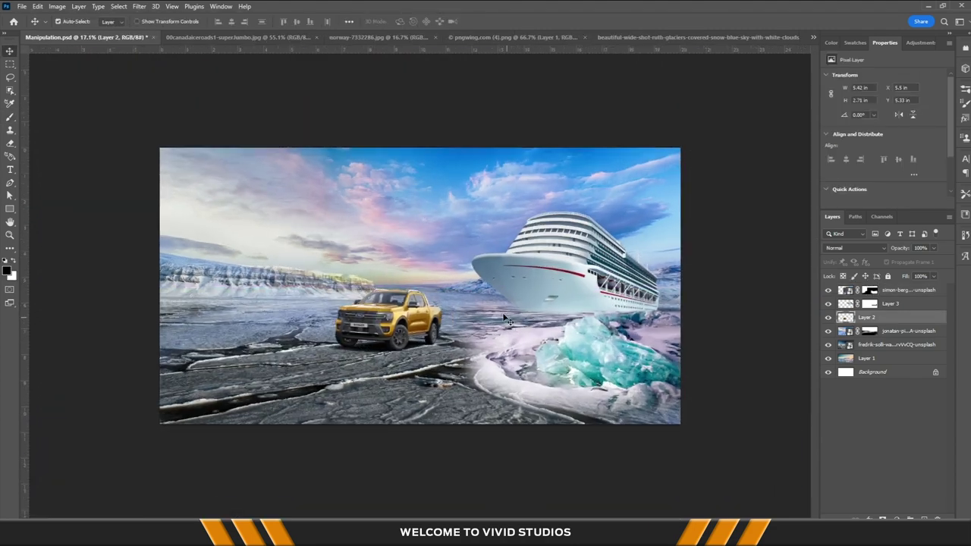
key(ctrl+v)
scroll(627, 322, up, 2)
drag(627, 323, 618, 315)
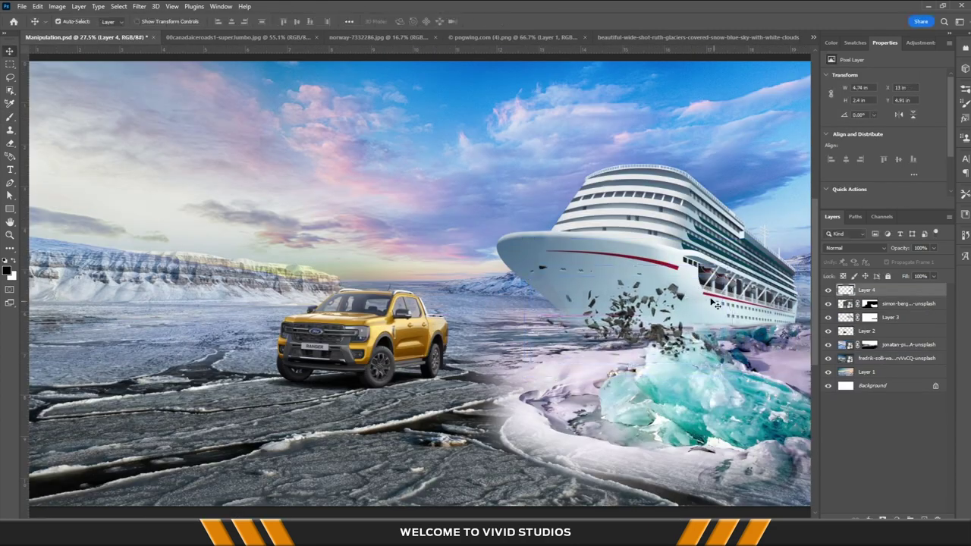
Tint the debris cool cyan with a colorized Hue/Saturation layer and add a Levels adjustment
click(891, 519)
drag(827, 114, 879, 114)
drag(855, 133, 838, 134)
click(882, 516)
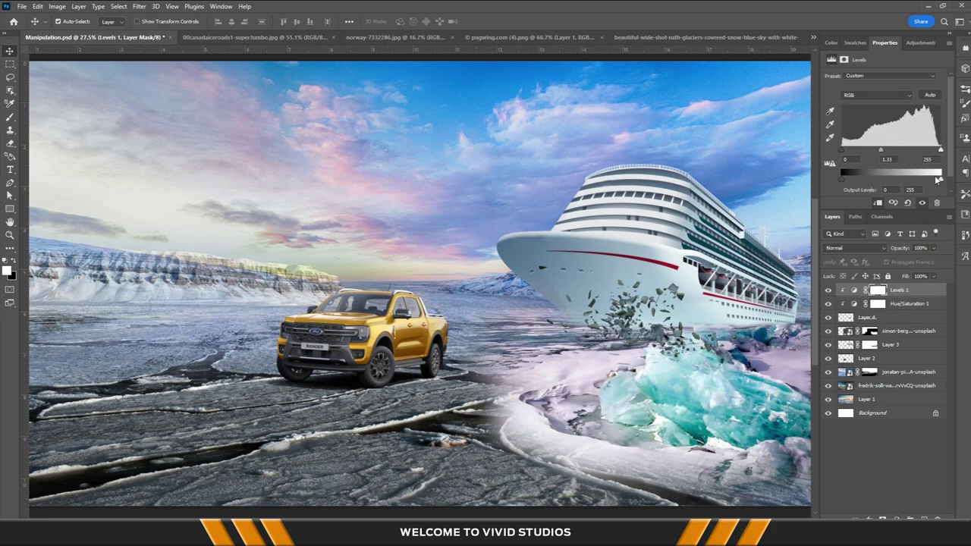
scroll(627, 326, up, 2)
Reposition the masked debris fragments up and left toward the bow
click(870, 318)
scroll(628, 430, up, 1)
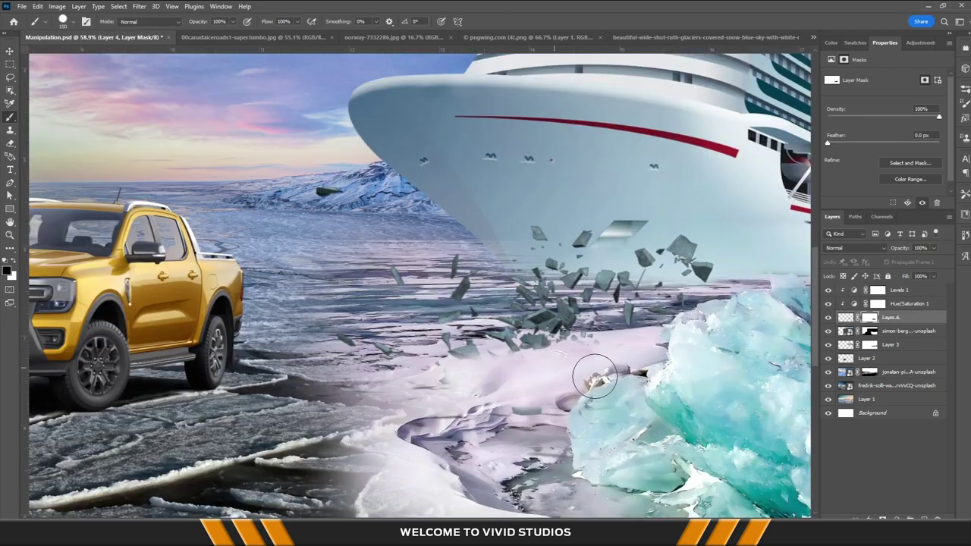
scroll(584, 371, up, 1)
drag(552, 351, 531, 282)
scroll(531, 282, down, 2)
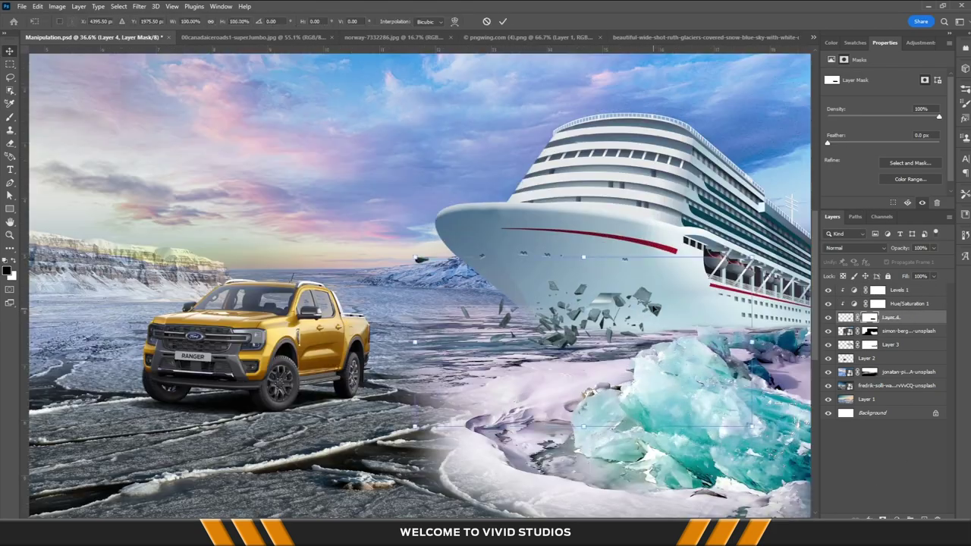
scroll(531, 282, down, 1)
scroll(531, 282, up, 1)
click(899, 385)
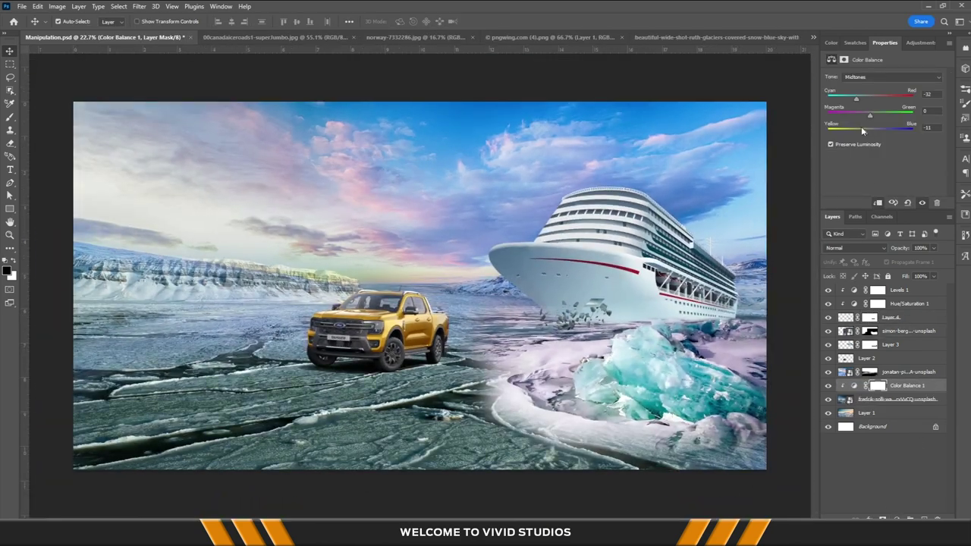
Brighten the cracked ice foreground and move the powder splash up and right beside the bow
drag(941, 149, 927, 149)
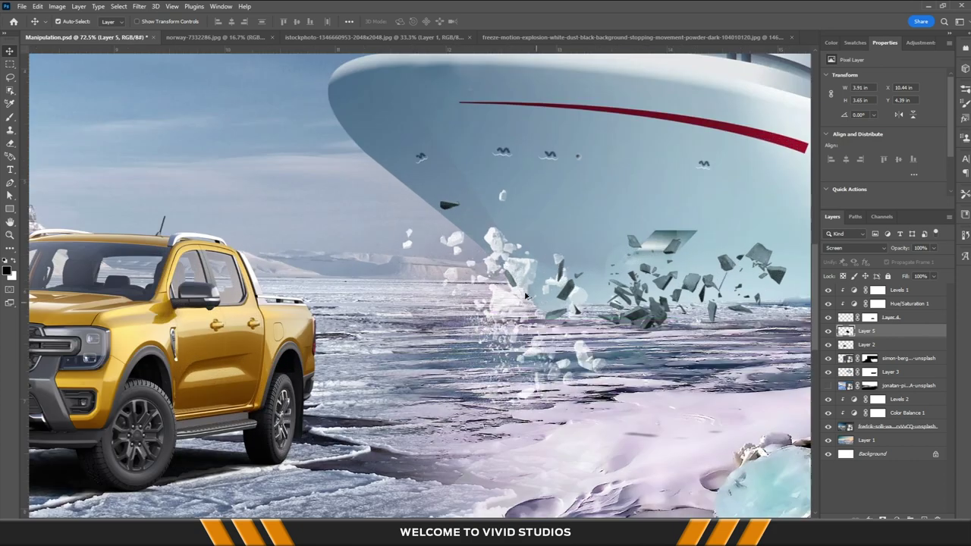
drag(525, 296, 575, 289)
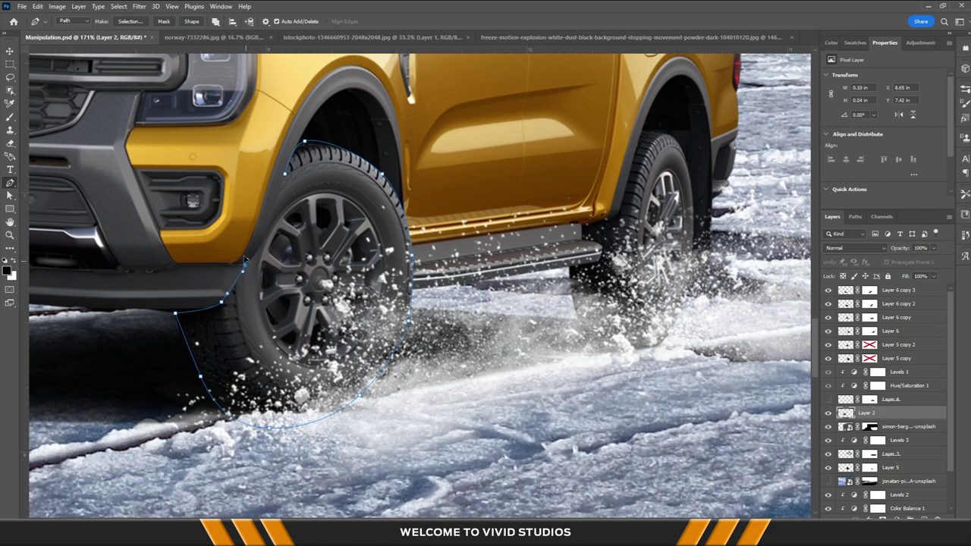
Copy the selected front wheel onto its own layer, Layer 7
key(ctrl+j)
key(v)
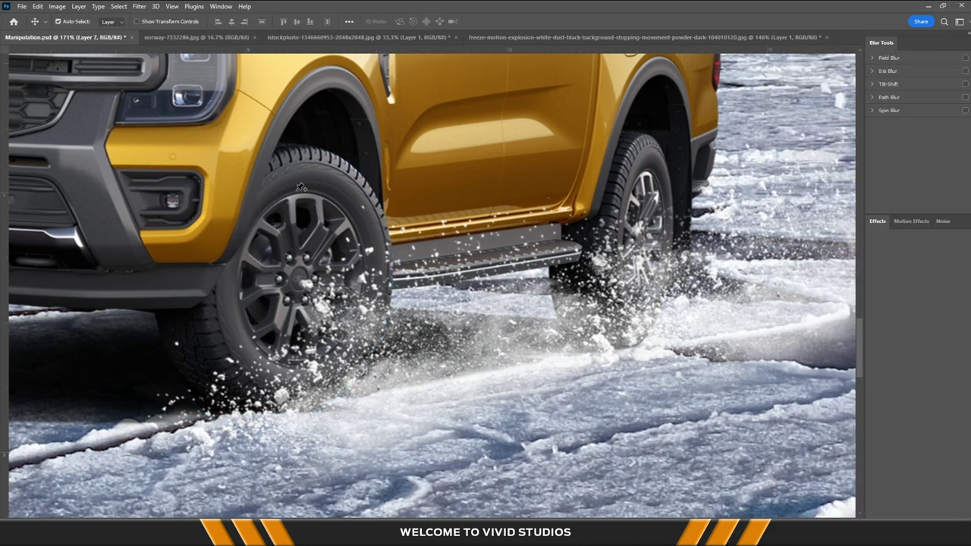
Weaken the front wheel's Spin Blur and apply it on Layer 7
key(ctrl+minus)
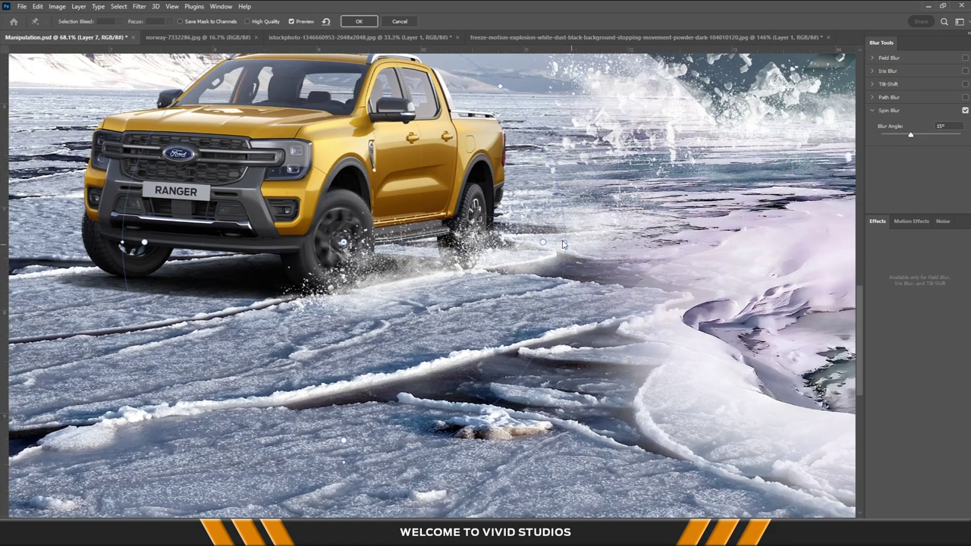
scroll(327, 237, up, 3)
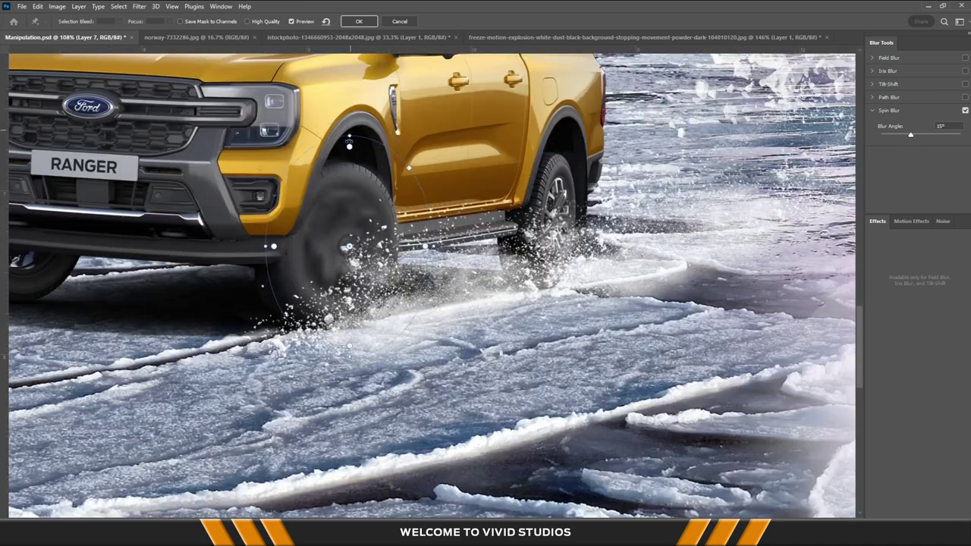
drag(911, 134, 890, 136)
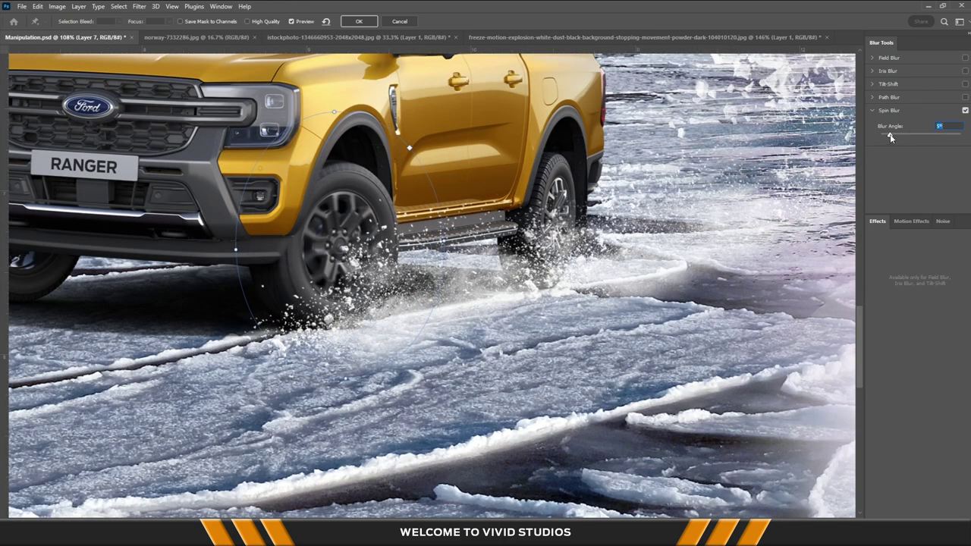
click(359, 21)
Outline the rear wheel and fit a reduced 15° Spin Blur ring to it on Layer 8
scroll(518, 184, down, 3)
scroll(519, 183, up, 4)
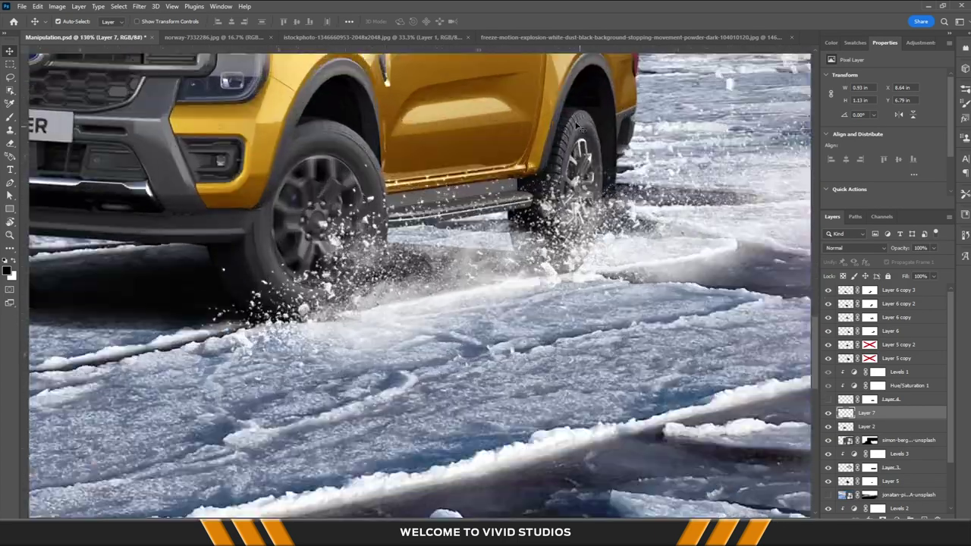
click(546, 161)
scroll(599, 120, up, 2)
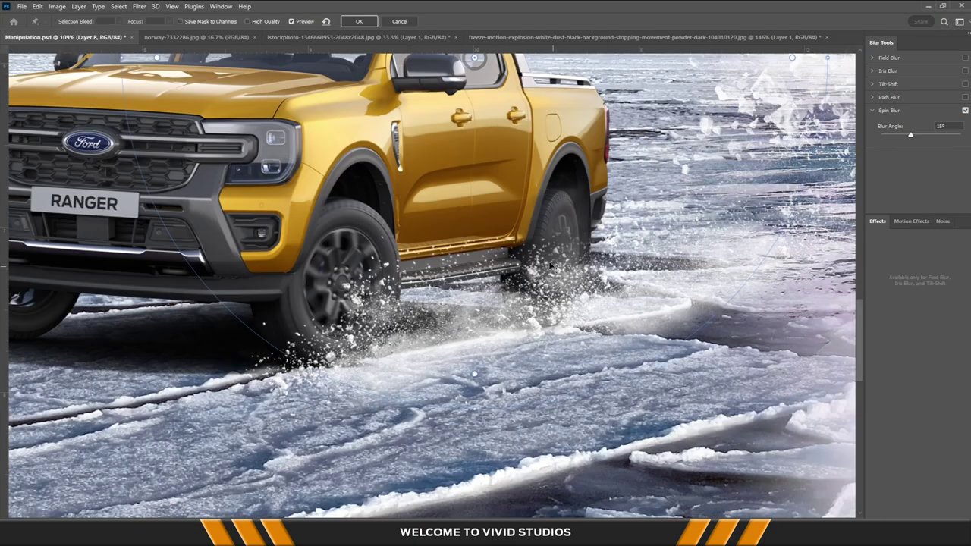
scroll(552, 264, down, 5)
scroll(523, 250, up, 6)
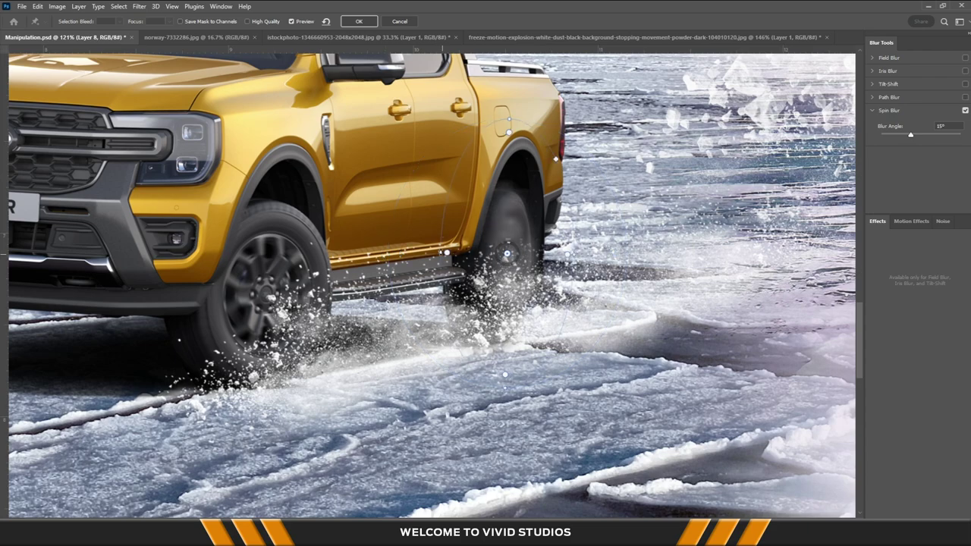
drag(446, 256, 499, 352)
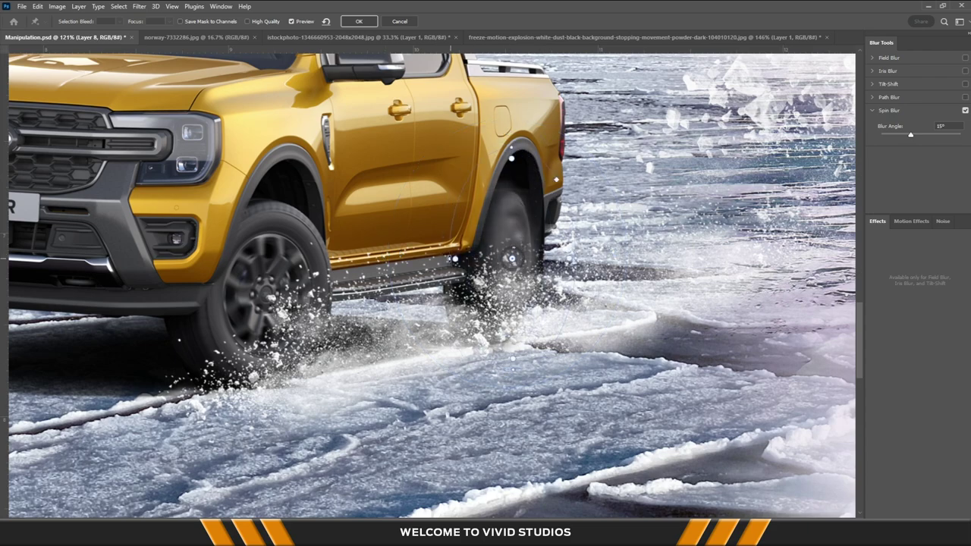
drag(910, 134, 892, 135)
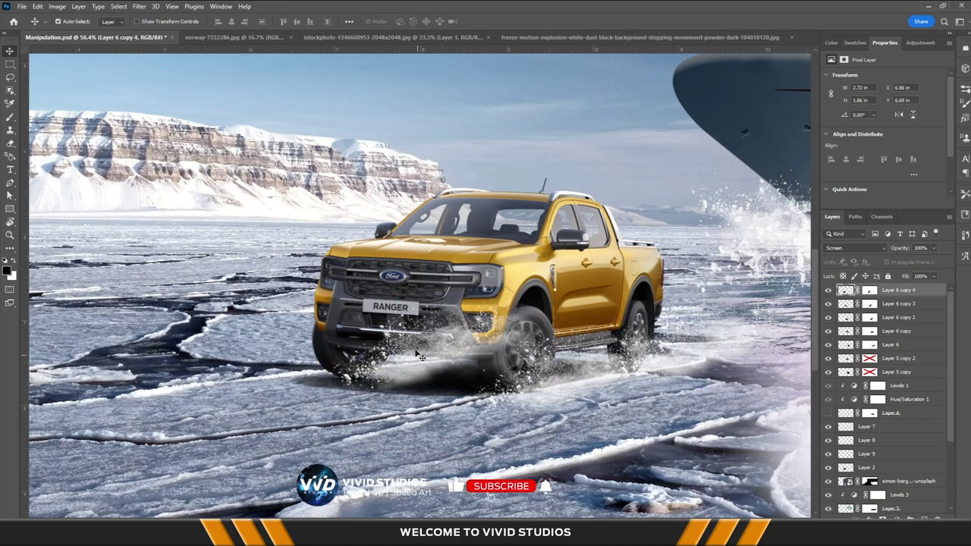
Flip and skew the snow splash onto the wheel, then group splash Layers 7–9 together
drag(343, 319, 226, 240)
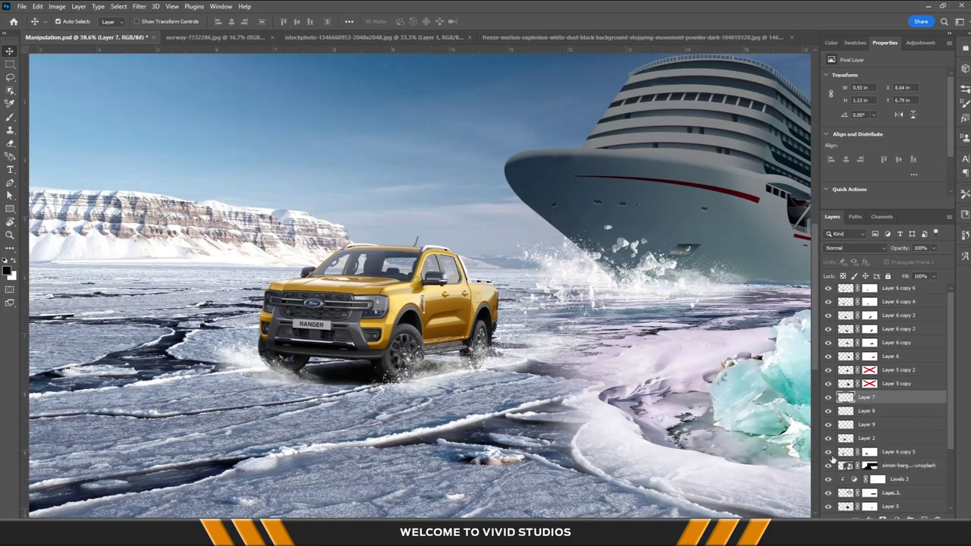
click(839, 452)
shift+click(863, 397)
key(ctrl+g)
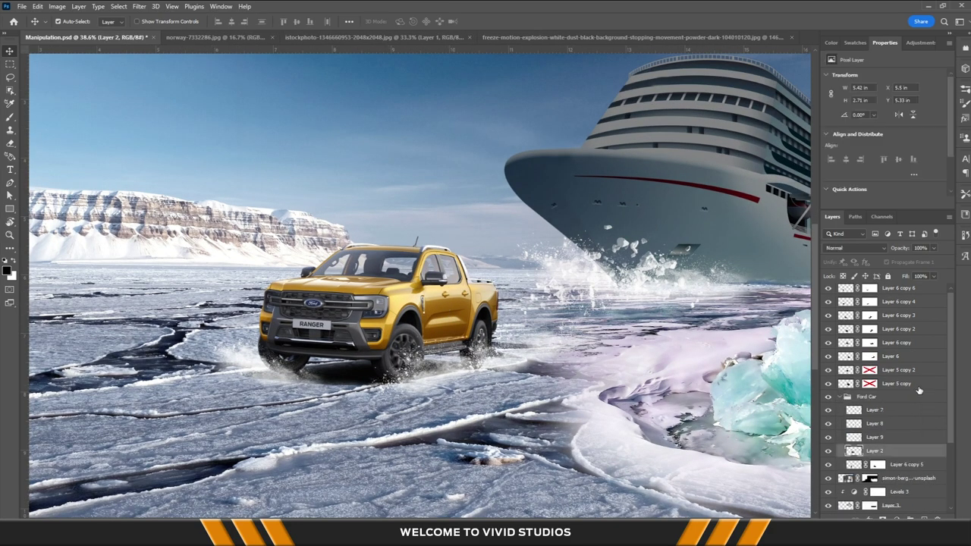
Darken the truck by lowering Levels output white and paint a darker shadow beneath it
drag(940, 174, 901, 178)
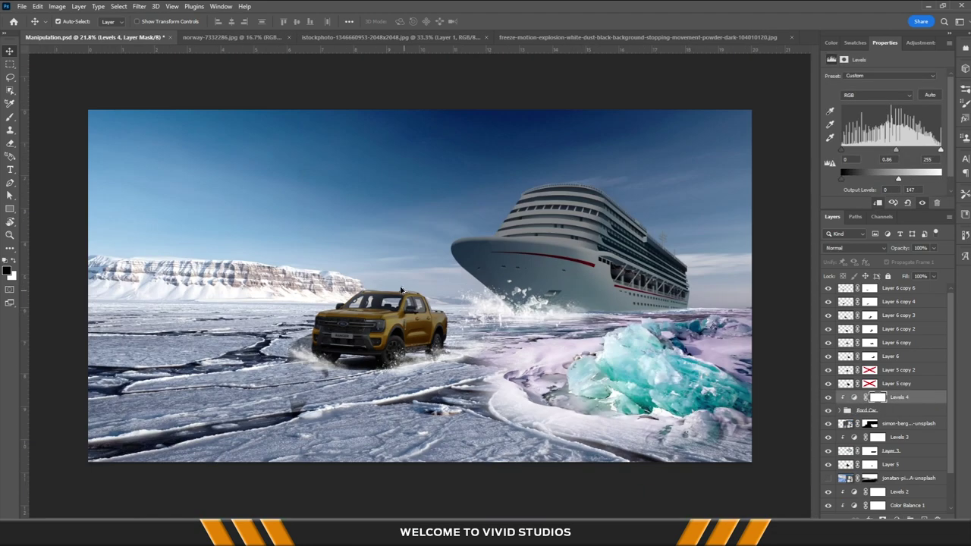
scroll(365, 375, up, 3)
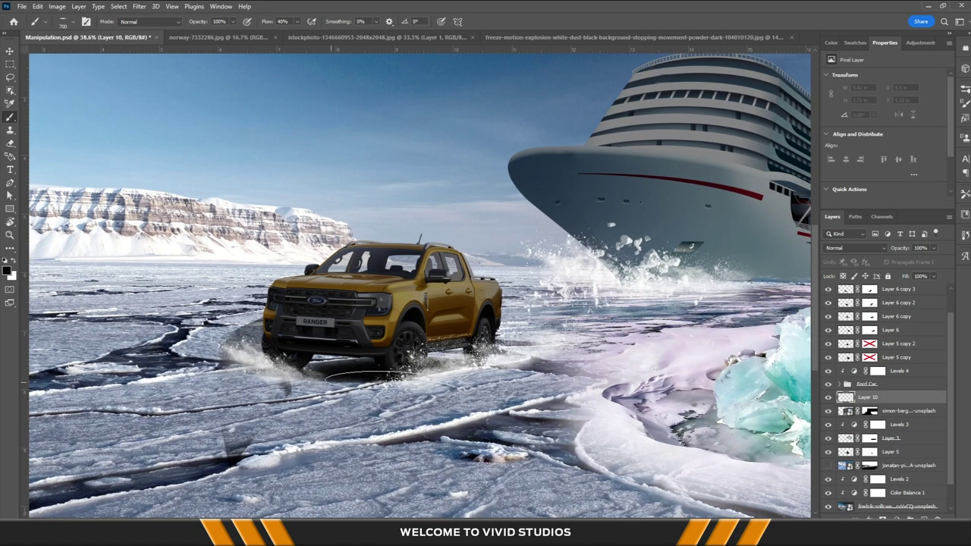
drag(368, 389, 607, 376)
Move Layer 6 copy 5 out of the Ford Car group
key(v)
click(683, 455)
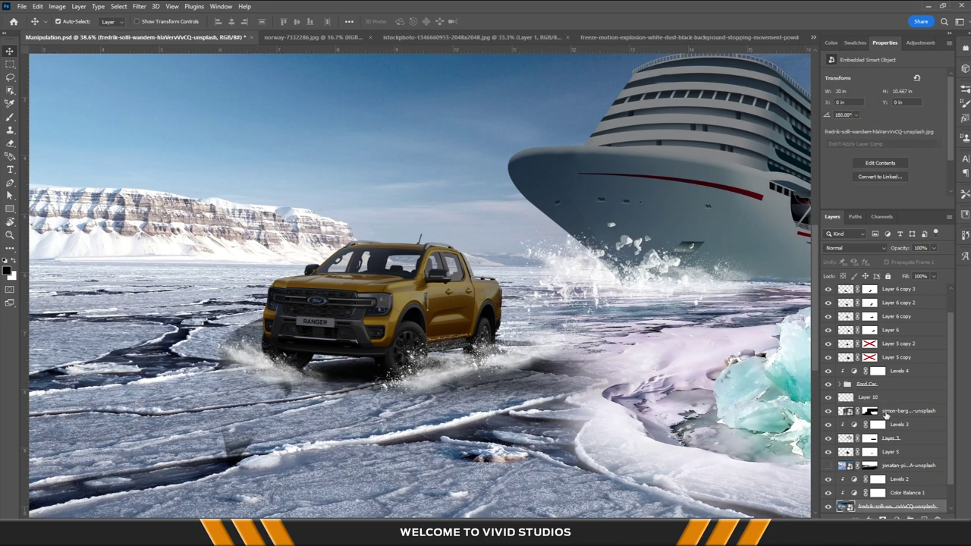
drag(896, 410, 895, 351)
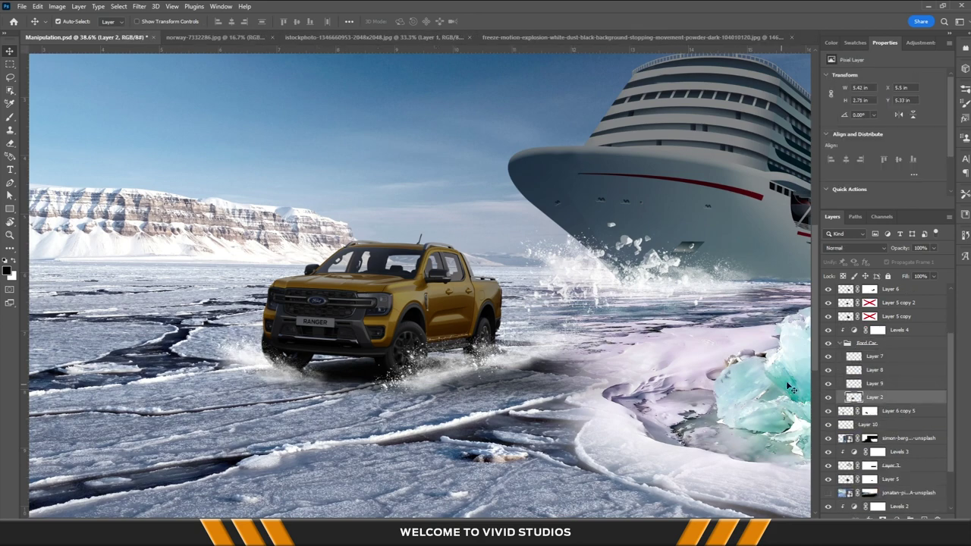
scroll(388, 258, up, 3)
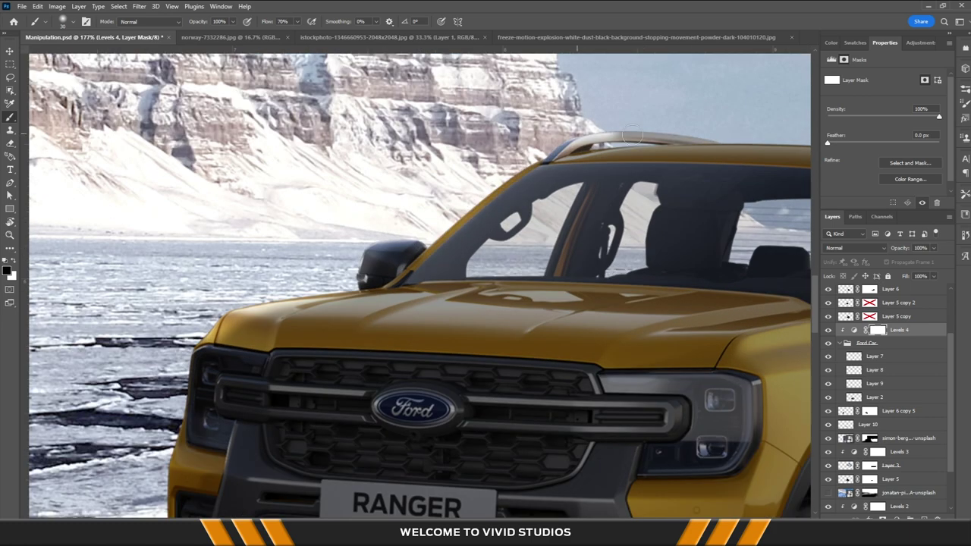
Paint back the truck's headlight outline highlight on the Levels 4 mask
scroll(494, 236, right, 5)
scroll(489, 213, down, 3)
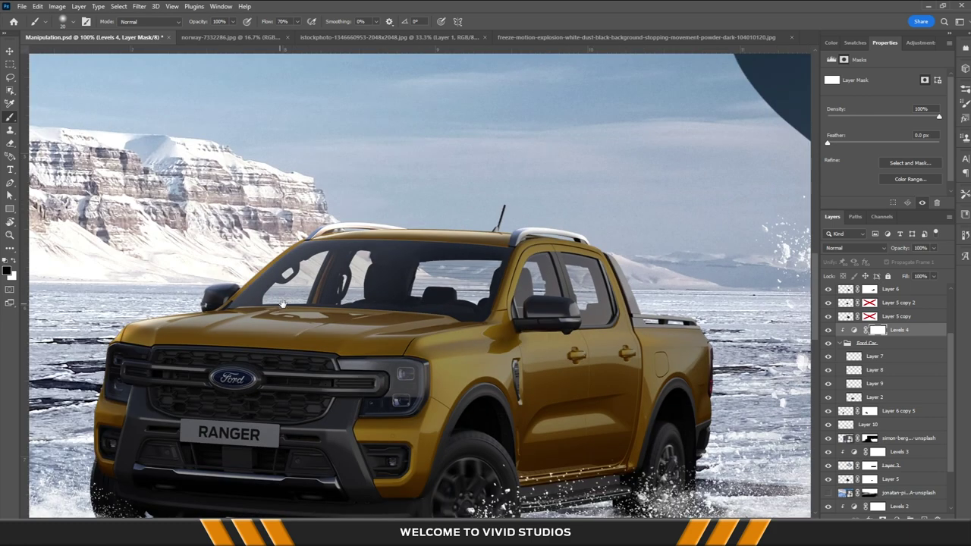
scroll(220, 380, up, 3)
scroll(192, 318, up, 1)
scroll(193, 317, up, 1)
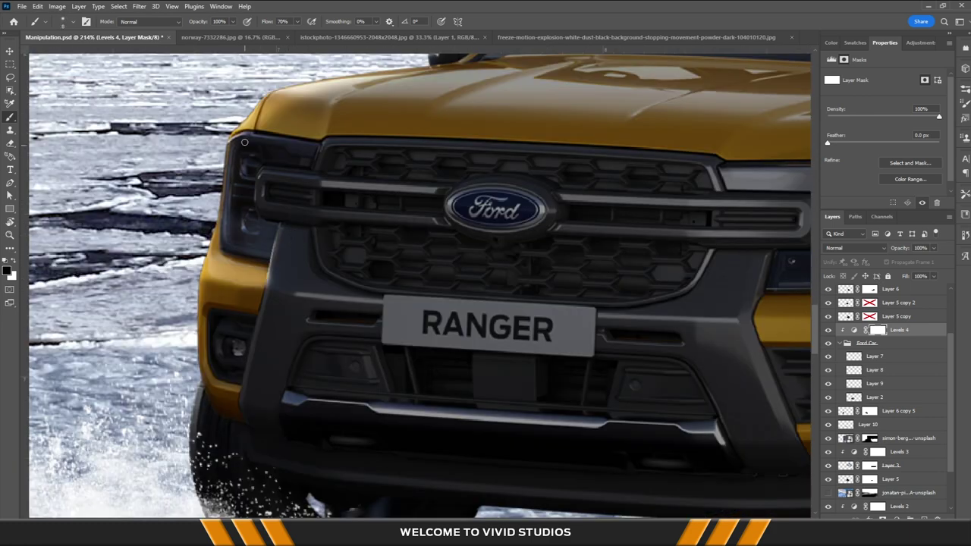
scroll(325, 145, up, 3)
scroll(325, 145, right, 3)
scroll(498, 220, down, 2)
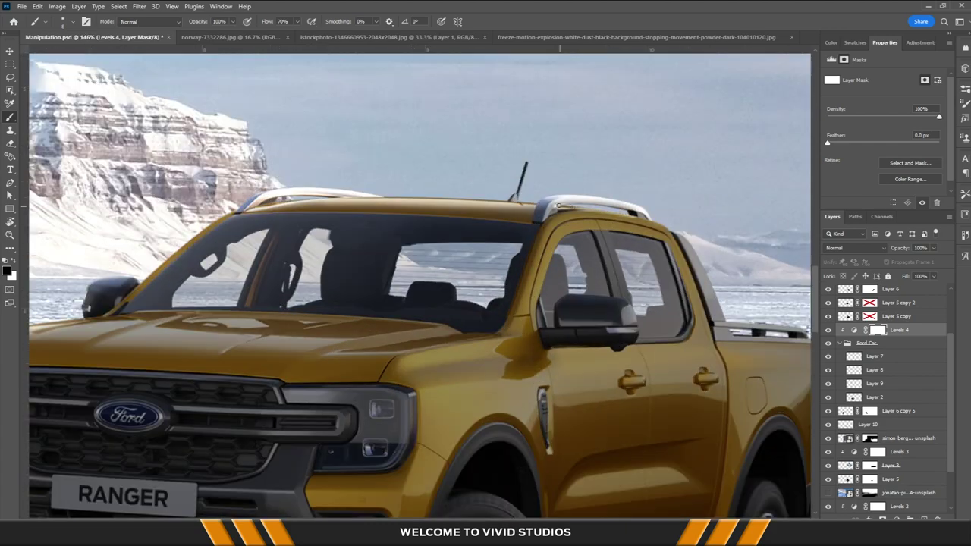
scroll(688, 230, right, 4)
scroll(632, 291, left, 4)
scroll(330, 327, down, 1)
scroll(330, 328, down, 2)
scroll(330, 328, up, 1)
scroll(553, 278, up, 3)
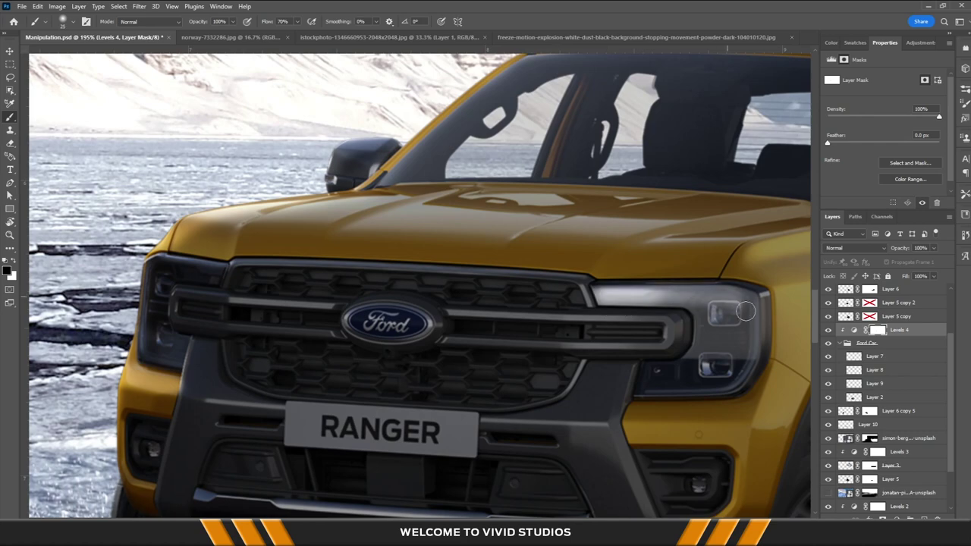
scroll(553, 278, up, 3)
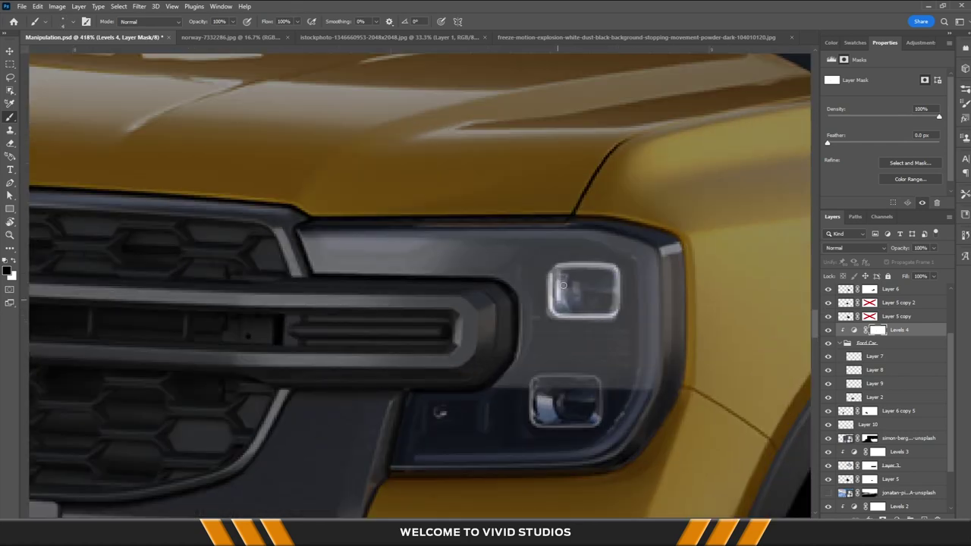
mouse_move(521, 236)
mouse_down()
mouse_move(654, 251)
mouse_move(438, 457)
mouse_up()
Restore the bright chrome grille bar beside the Ford logo
scroll(438, 458, down, 3)
scroll(414, 230, up, 3)
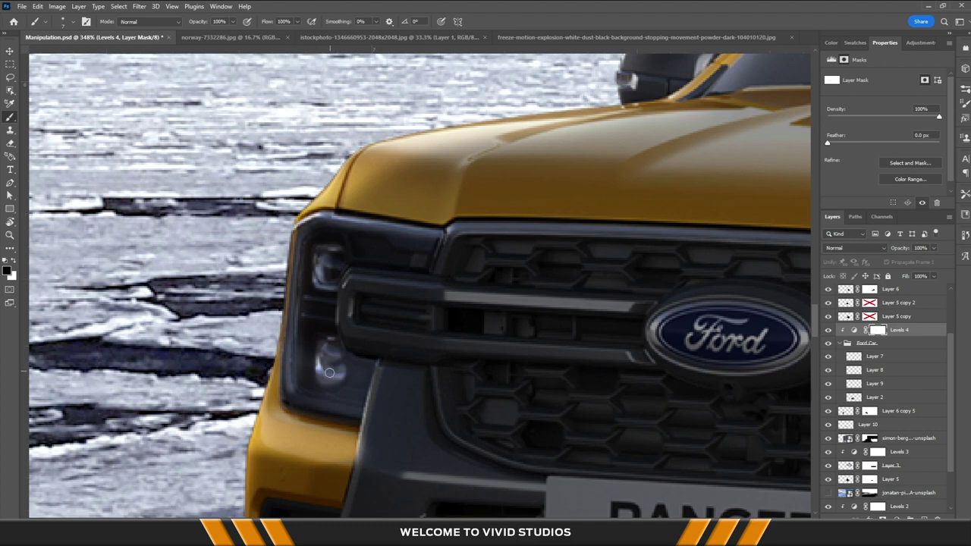
scroll(348, 332, down, 2)
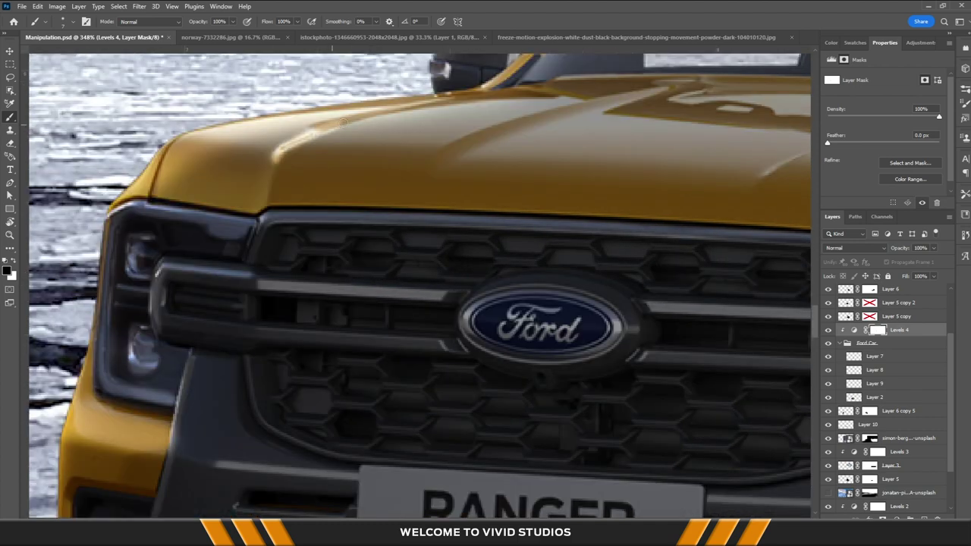
scroll(531, 250, down, 3)
scroll(601, 232, up, 3)
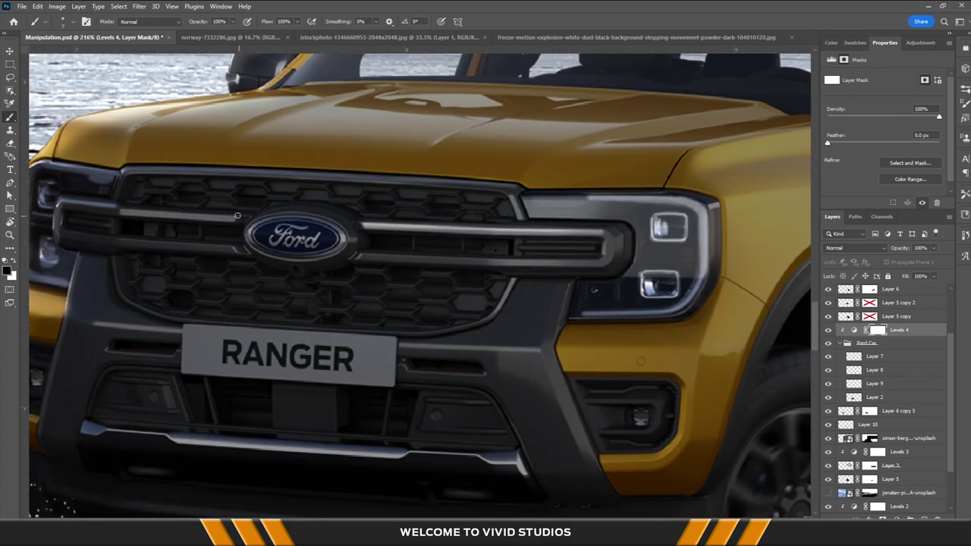
drag(241, 215, 120, 216)
drag(120, 215, 173, 233)
scroll(665, 255, down, 2)
scroll(561, 265, down, 2)
scroll(266, 304, up, 2)
scroll(266, 282, up, 3)
drag(267, 283, 219, 228)
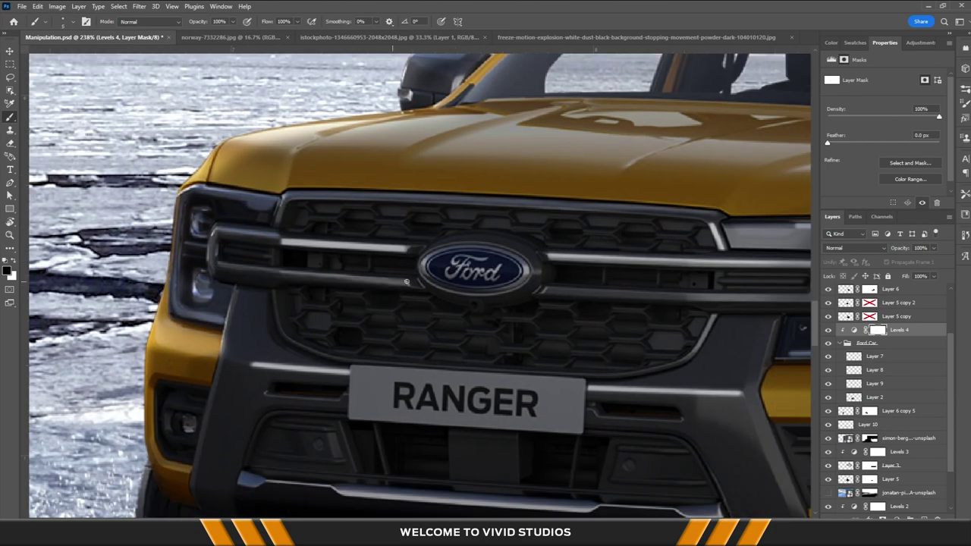
Brighten the windshield pillar from hood to roof, then lower the brush flow
scroll(406, 283, down, 1)
scroll(326, 261, up, 2)
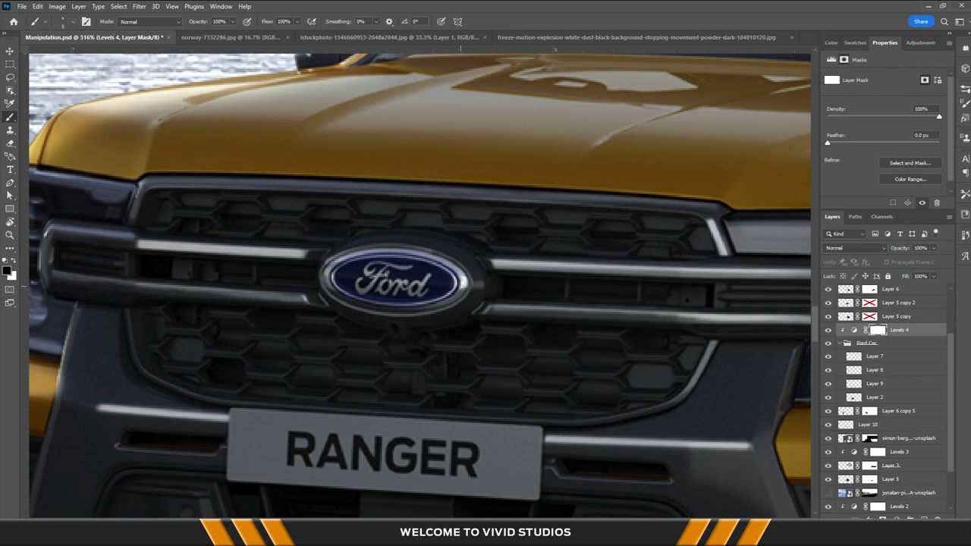
scroll(360, 250, down, 2)
scroll(636, 259, up, 2)
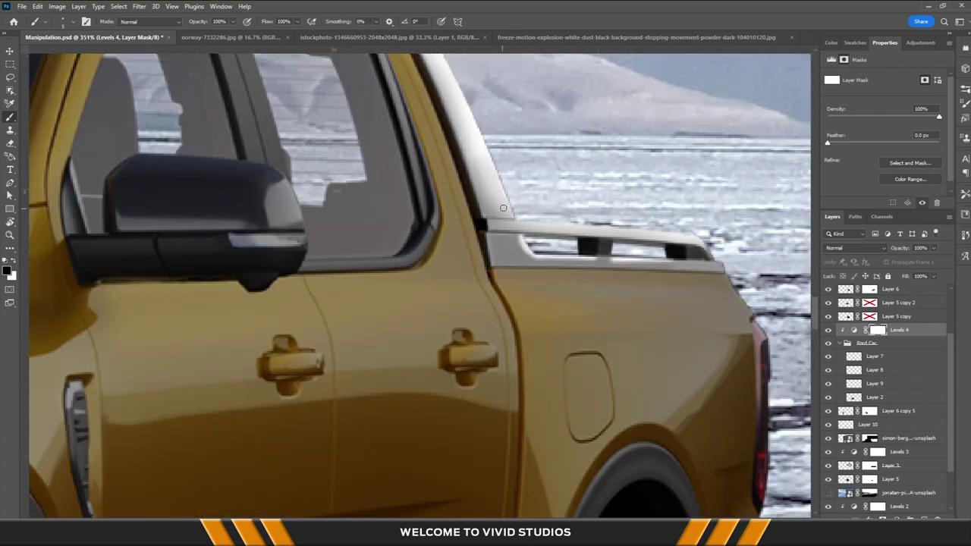
scroll(503, 208, down, 2)
scroll(332, 197, up, 2)
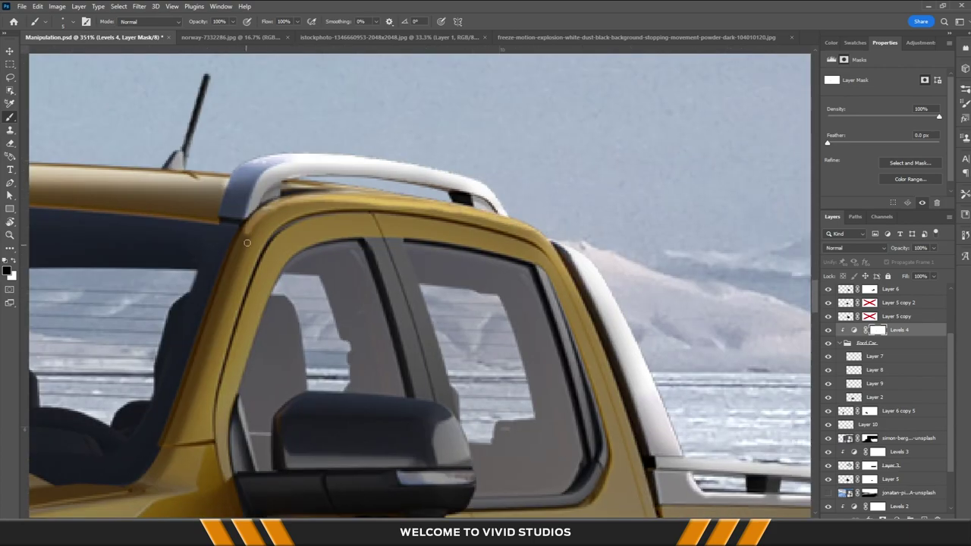
scroll(246, 243, down, 2)
scroll(356, 273, down, 1)
scroll(466, 310, up, 3)
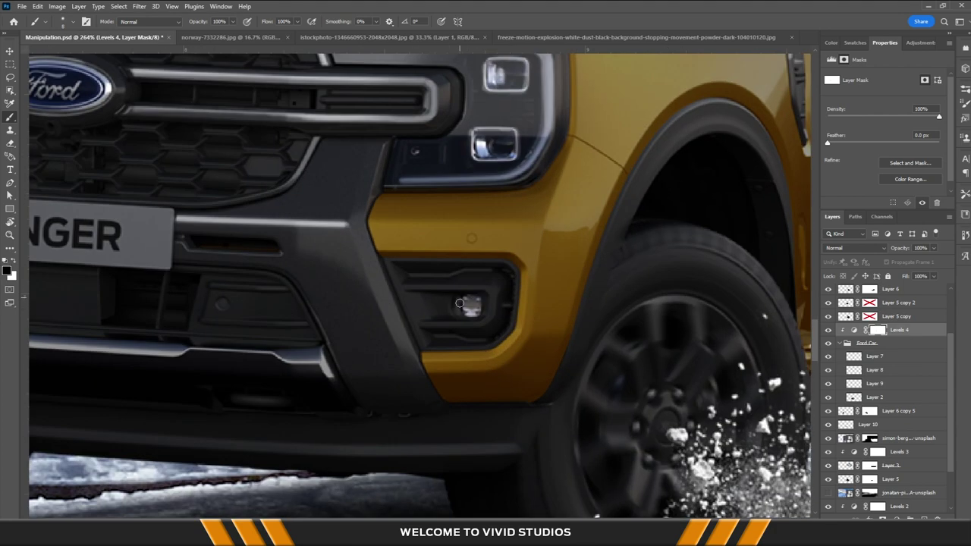
scroll(459, 303, down, 1)
scroll(425, 250, down, 2)
scroll(379, 227, up, 1)
scroll(333, 214, up, 1)
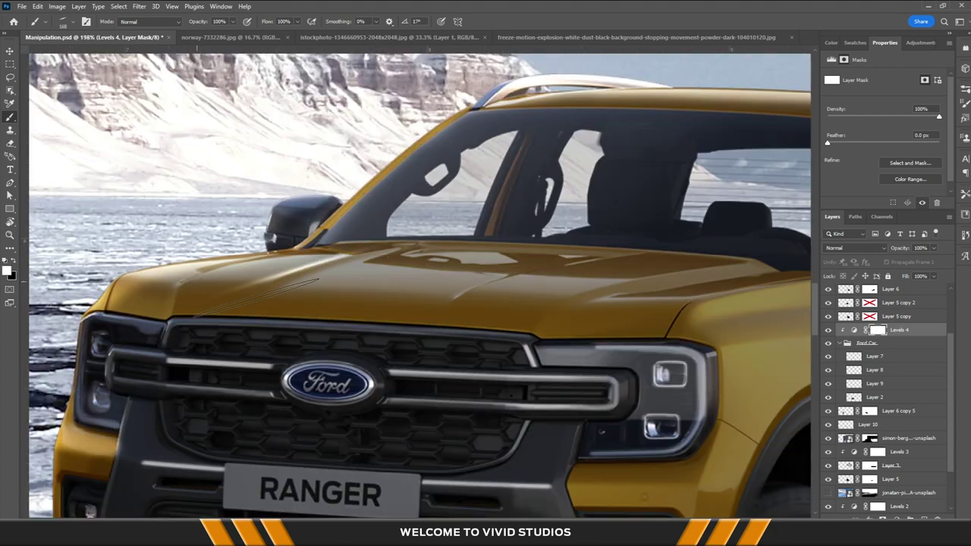
scroll(541, 275, down, 2)
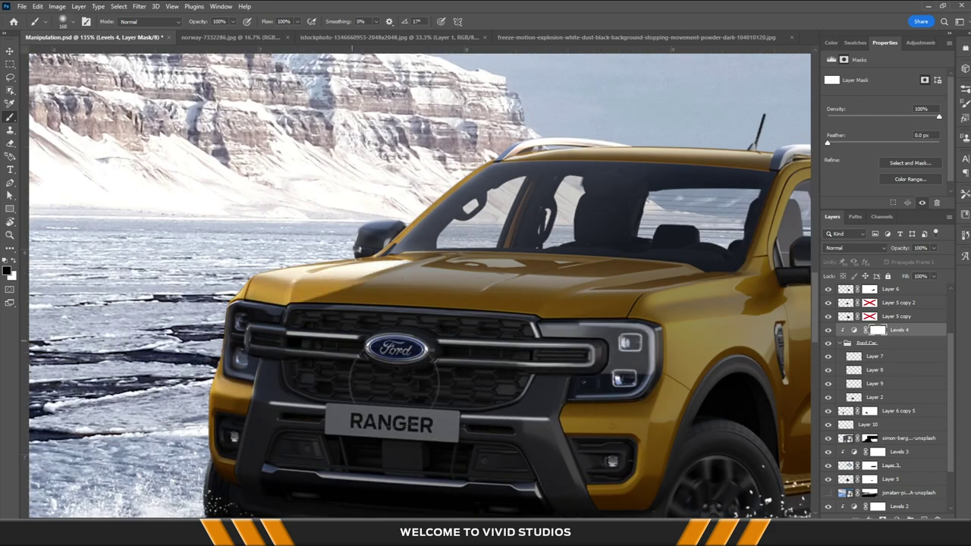
drag(393, 267, 519, 165)
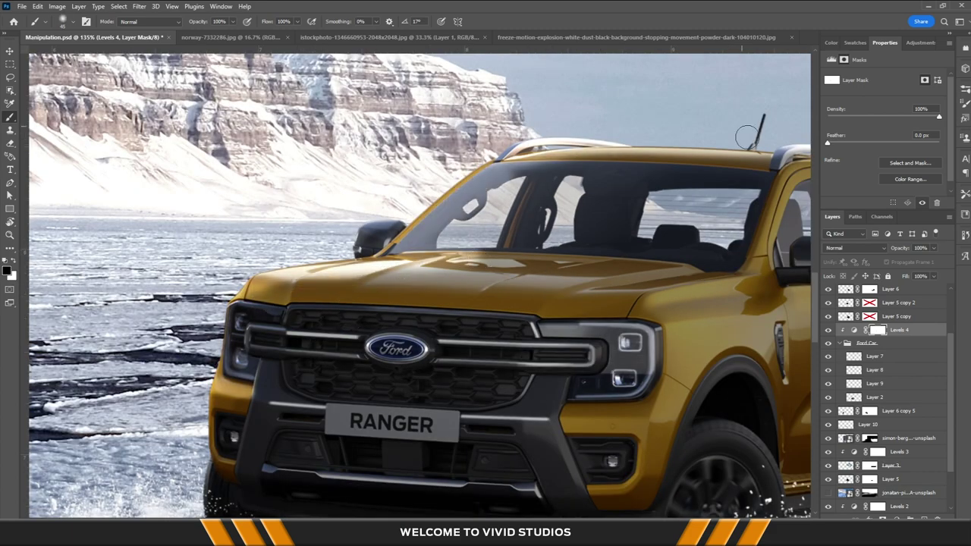
scroll(624, 145, down, 2)
key(shift+1)
key(shift+9)
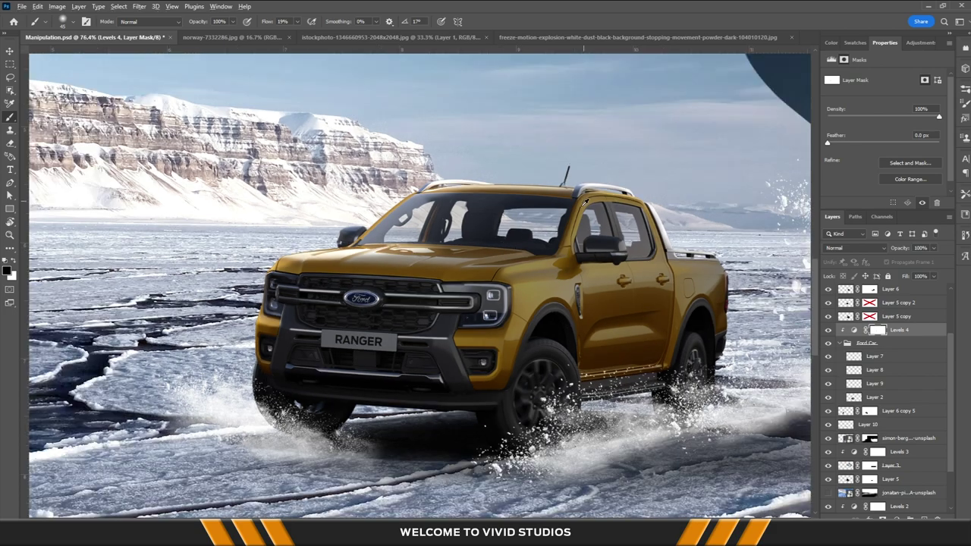
Fit the whole scene in view and select the Levels 3 adjustment's mask
scroll(577, 205, up, 2)
scroll(368, 318, up, 2)
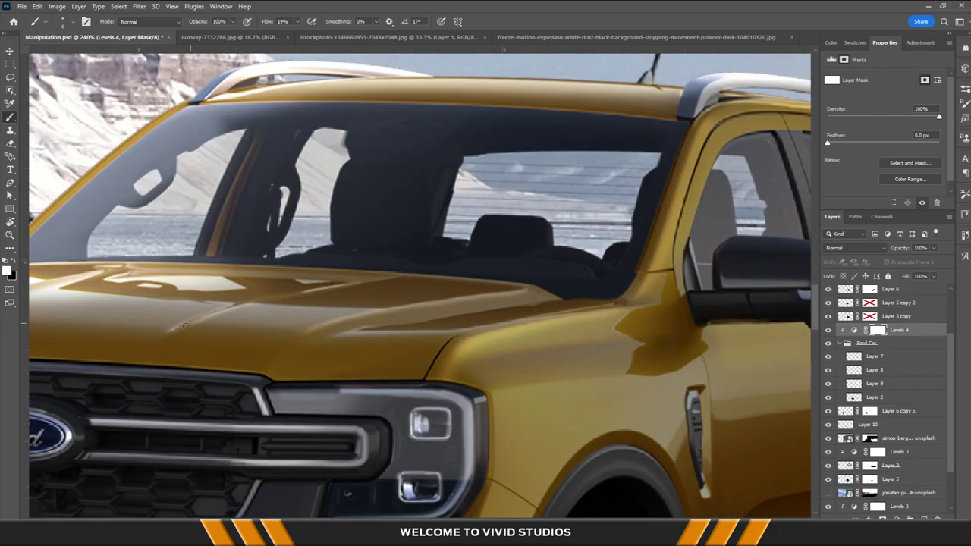
scroll(183, 325, down, 3)
scroll(379, 246, up, 1)
scroll(360, 258, up, 1)
scroll(268, 285, up, 1)
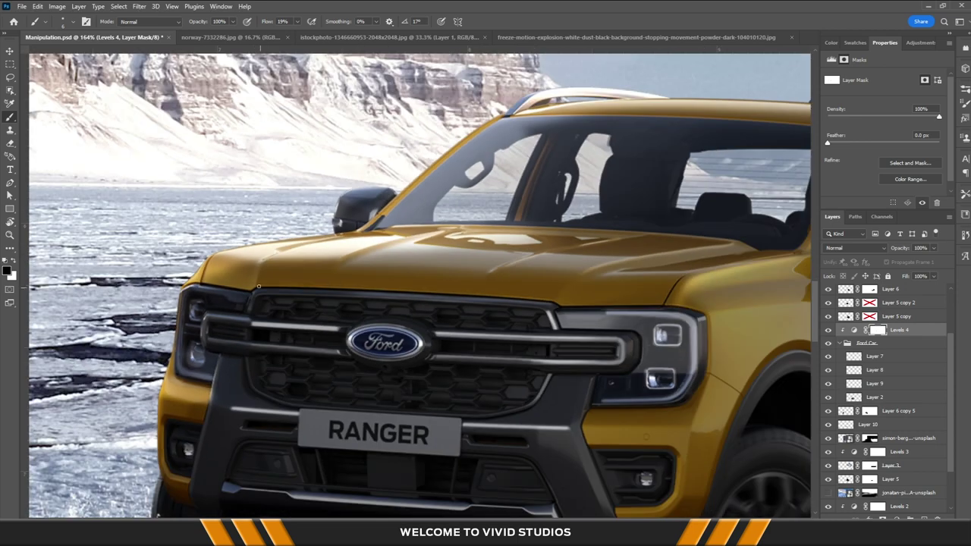
scroll(269, 285, down, 2)
scroll(269, 285, right, 3)
scroll(451, 317, down, 1)
scroll(451, 316, right, 2)
scroll(224, 258, down, 3)
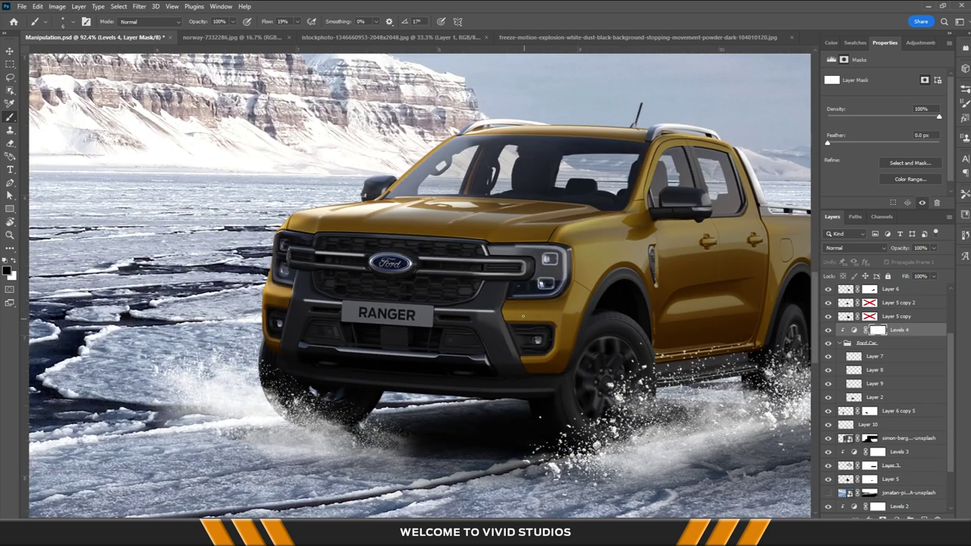
scroll(674, 304, up, 2)
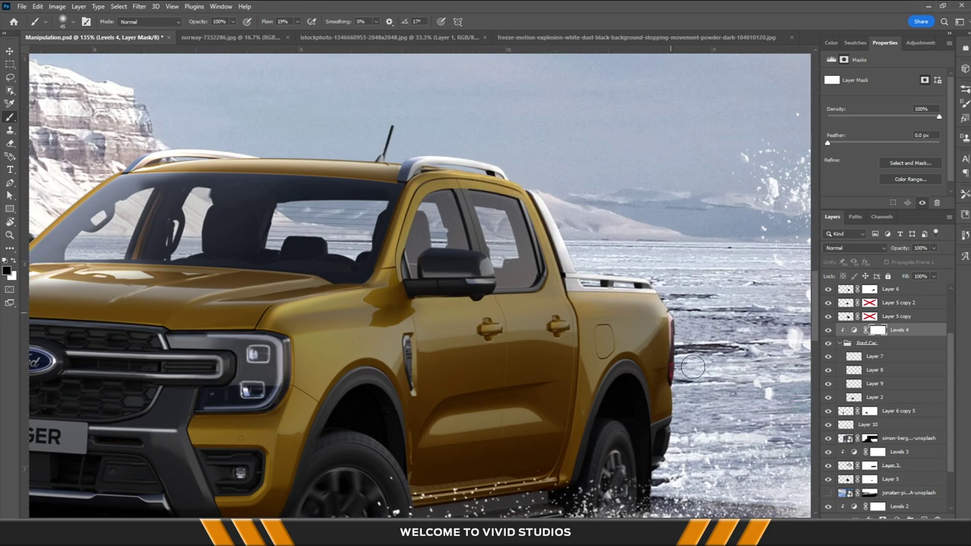
key(ctrl+0)
click(899, 451)
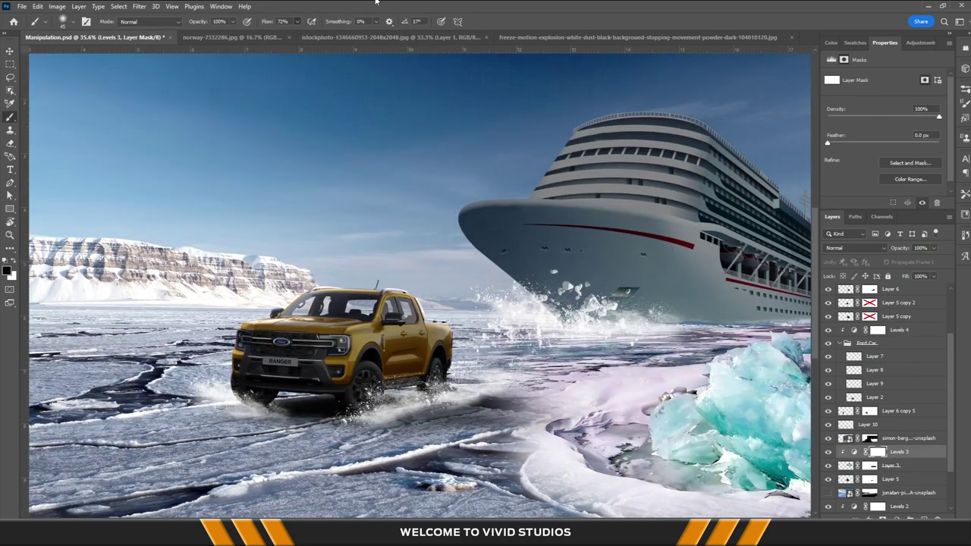
Paint broad soft strokes over the ship's upper decks on the Levels 3 mask
scroll(473, 143, right, 5)
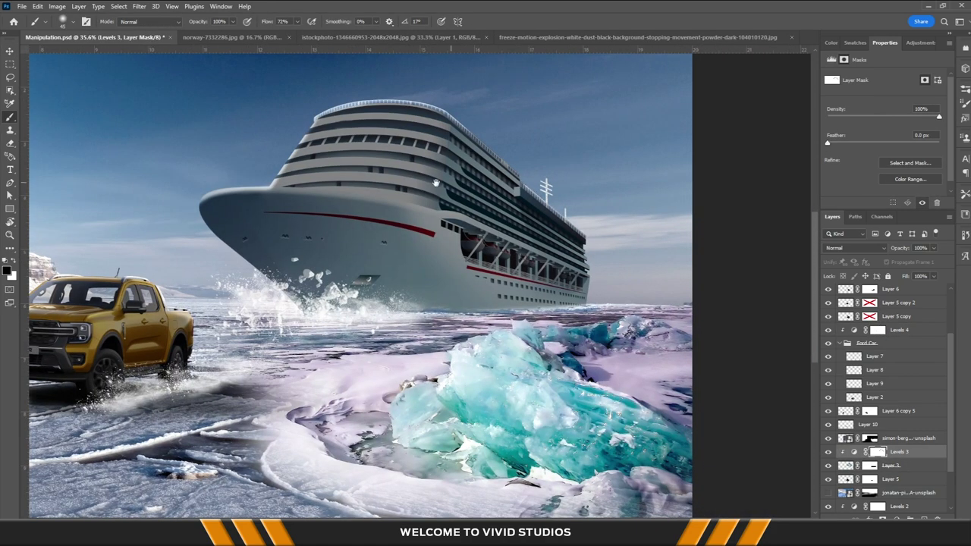
drag(436, 182, 499, 233)
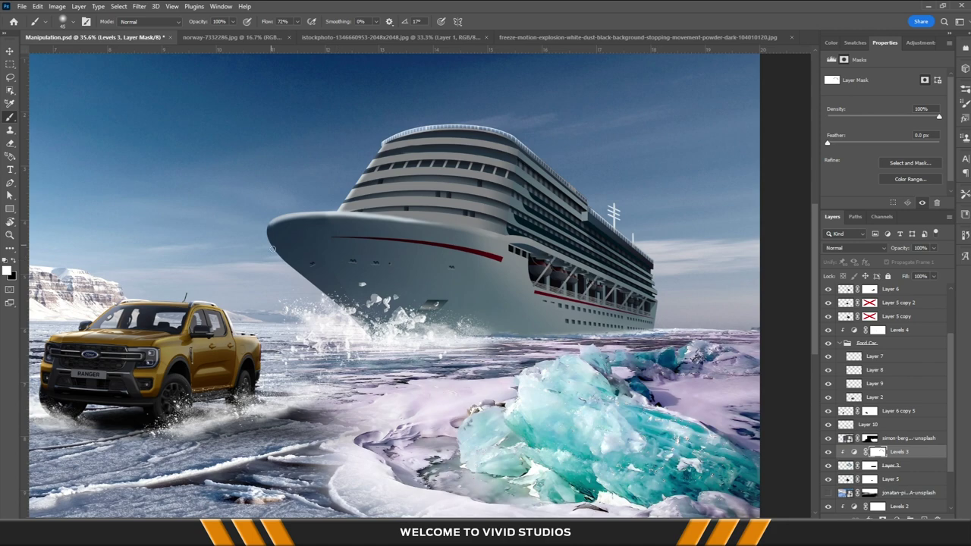
scroll(412, 137, up, 3)
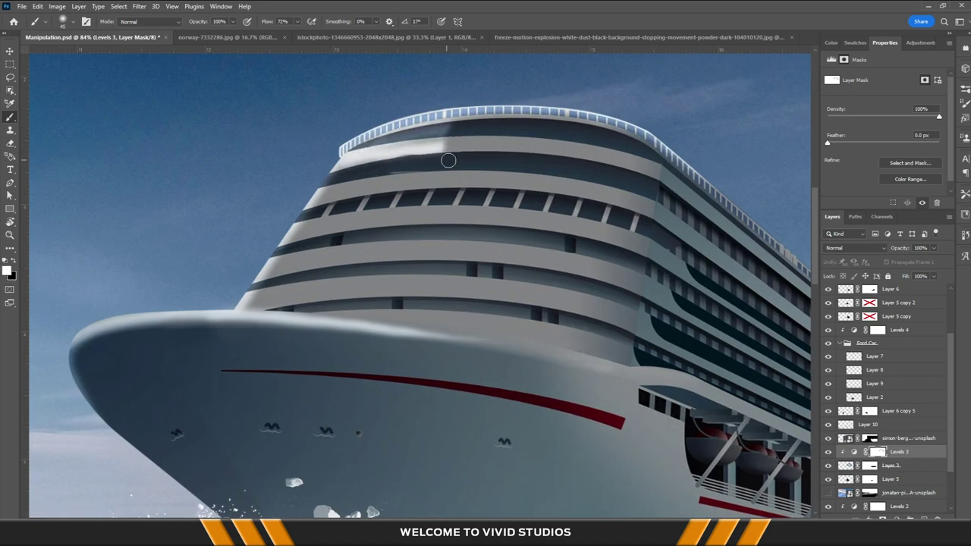
key(bracketright)
key(bracketright)
key(bracketright)
mouse_move(444, 154)
mouse_down()
mouse_move(493, 138)
mouse_move(342, 174)
mouse_move(288, 243)
mouse_move(519, 228)
mouse_move(379, 289)
mouse_move(486, 151)
mouse_up()
scroll(481, 194, down, 3)
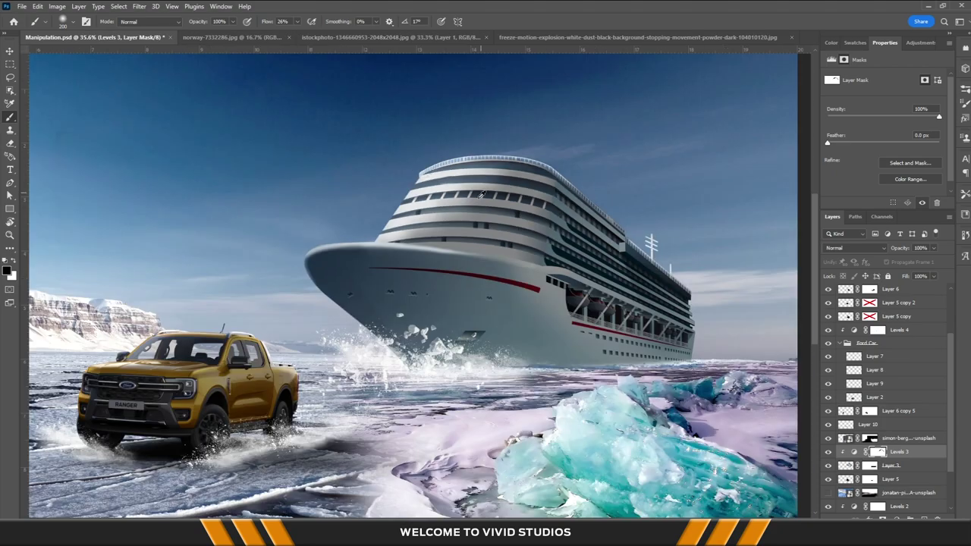
scroll(531, 212, up, 3)
scroll(500, 211, down, 2)
scroll(498, 210, up, 4)
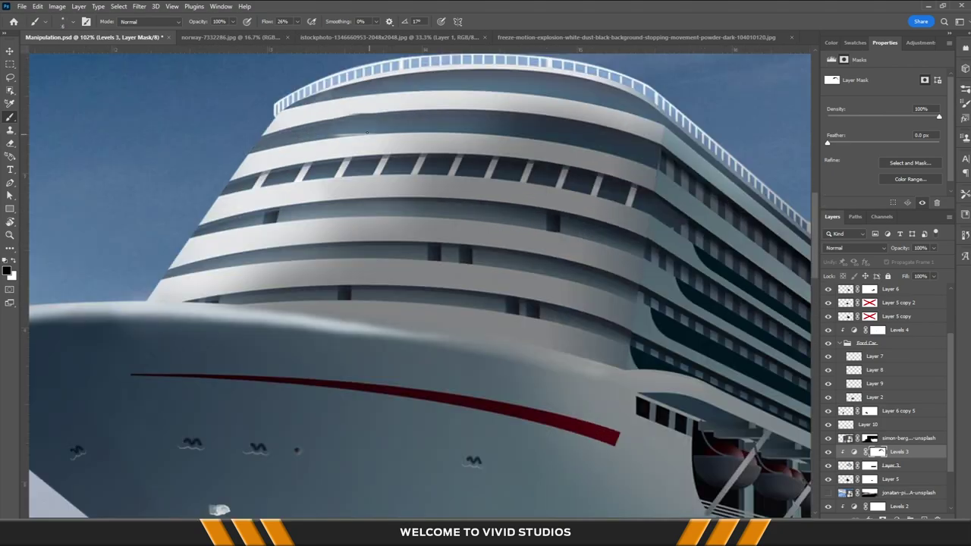
scroll(629, 159, up, 2)
scroll(596, 154, down, 3)
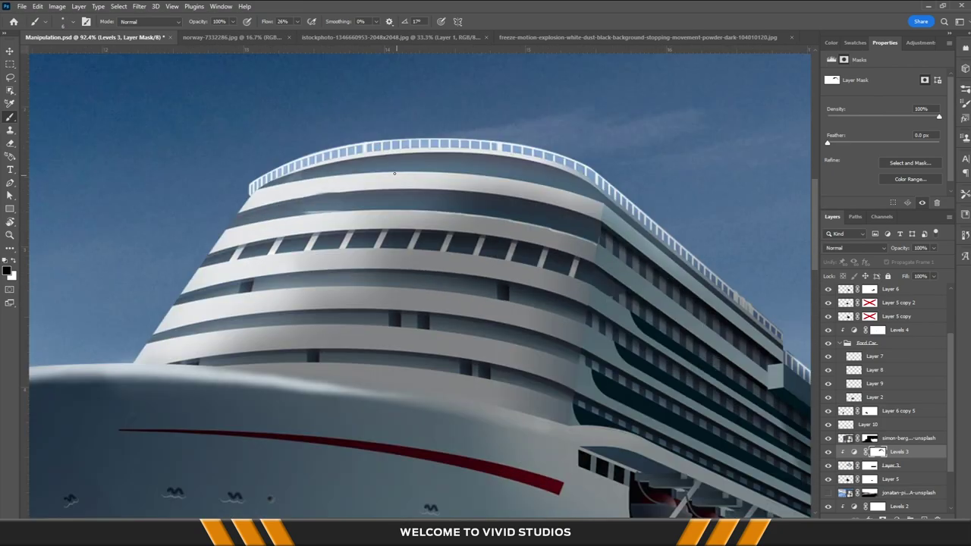
scroll(419, 237, up, 2)
key(ctrl+0)
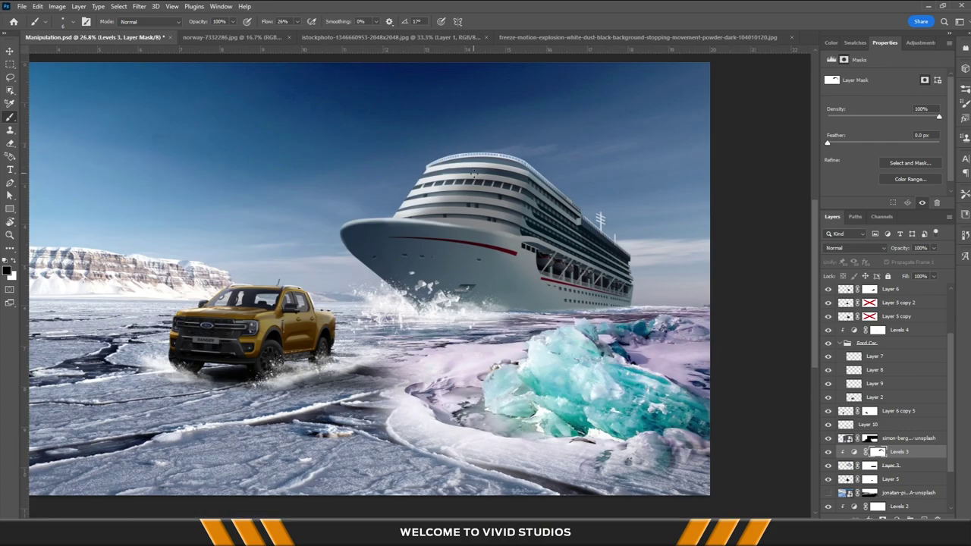
Select the Levels 2 adjustment layer with the Move tool
key(v)
scroll(531, 304, down, 2)
click(856, 452)
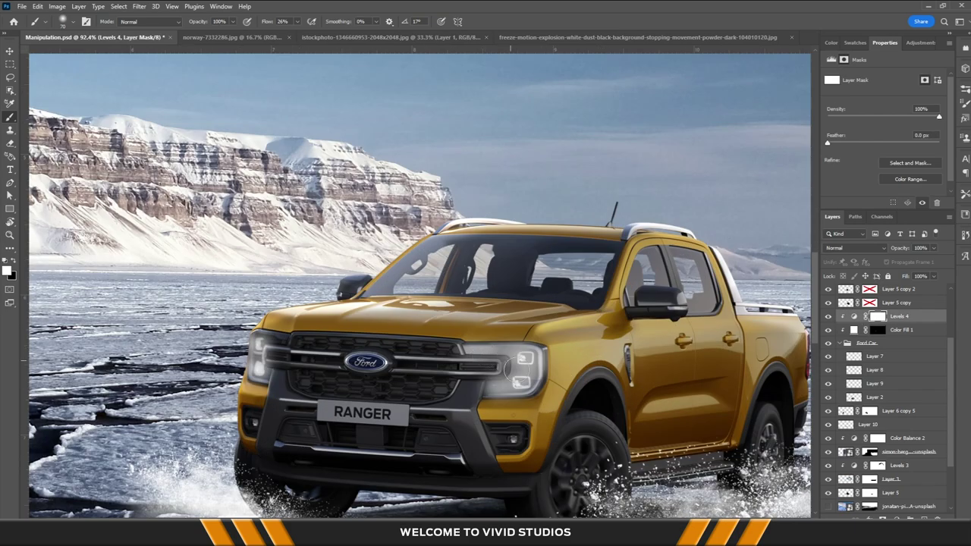
Select the Color Fill 1 glow layer and fit the image in view
click(878, 331)
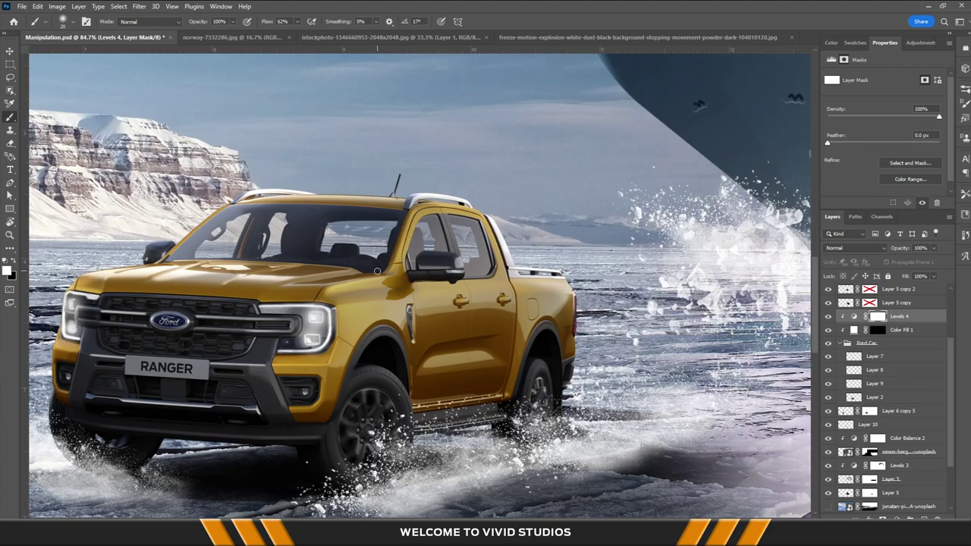
scroll(584, 222, up, 5)
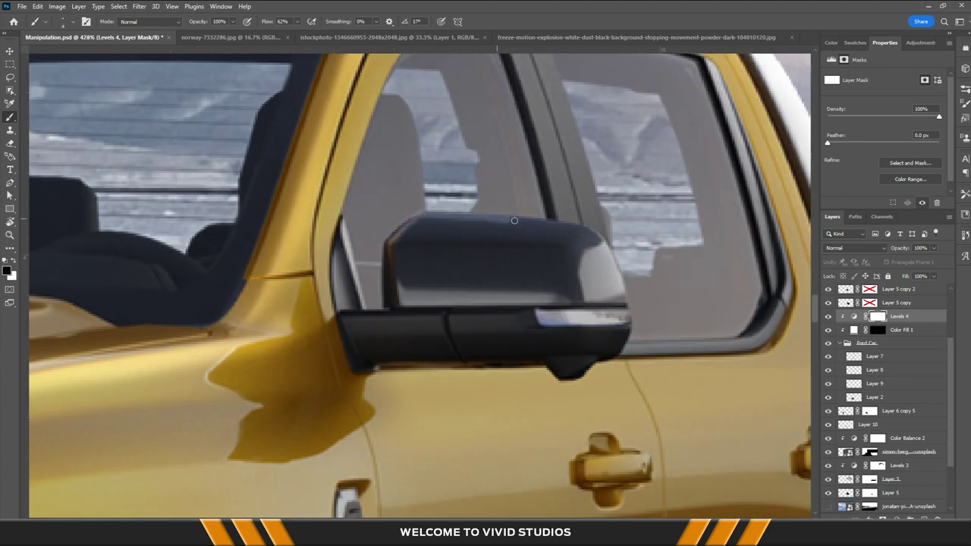
key(ctrl+0)
scroll(433, 298, up, 2)
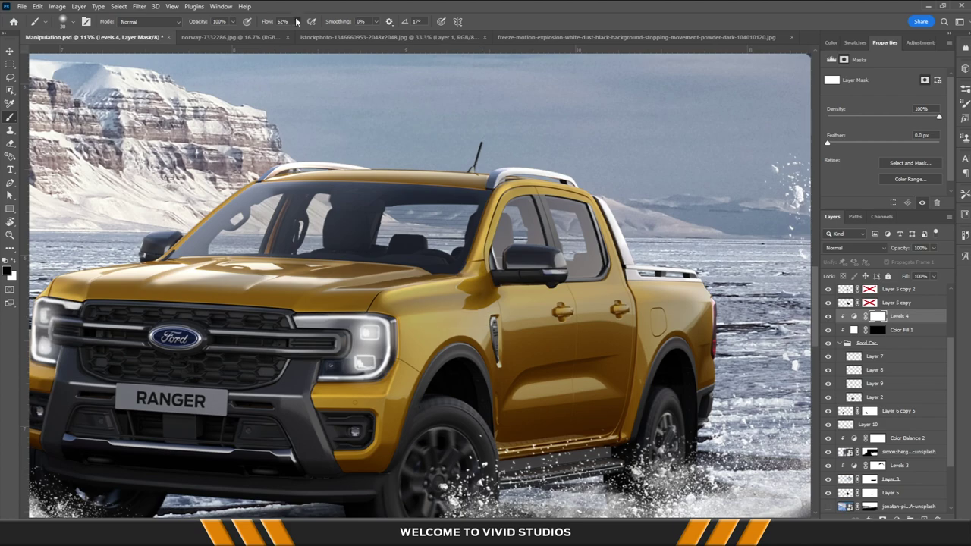
scroll(280, 353, up, 4)
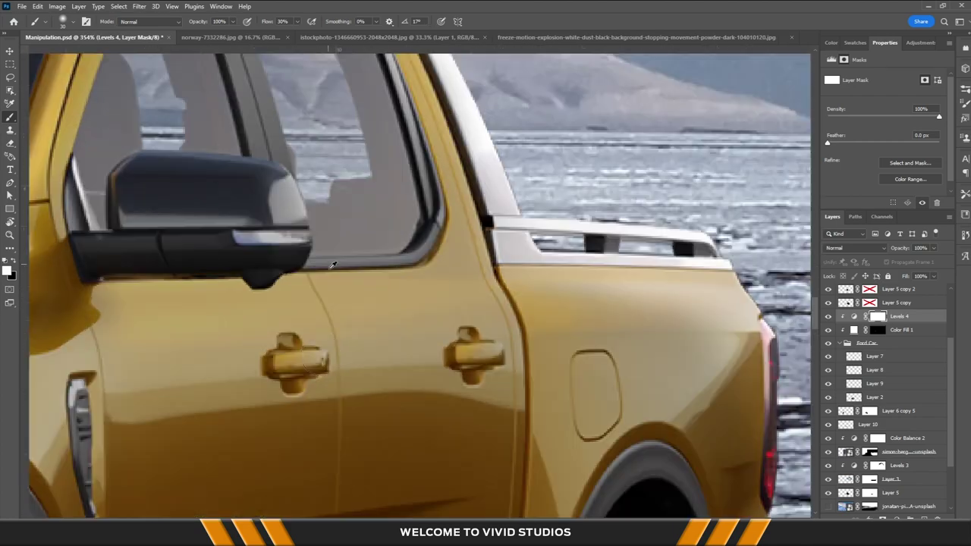
scroll(356, 258, down, 2)
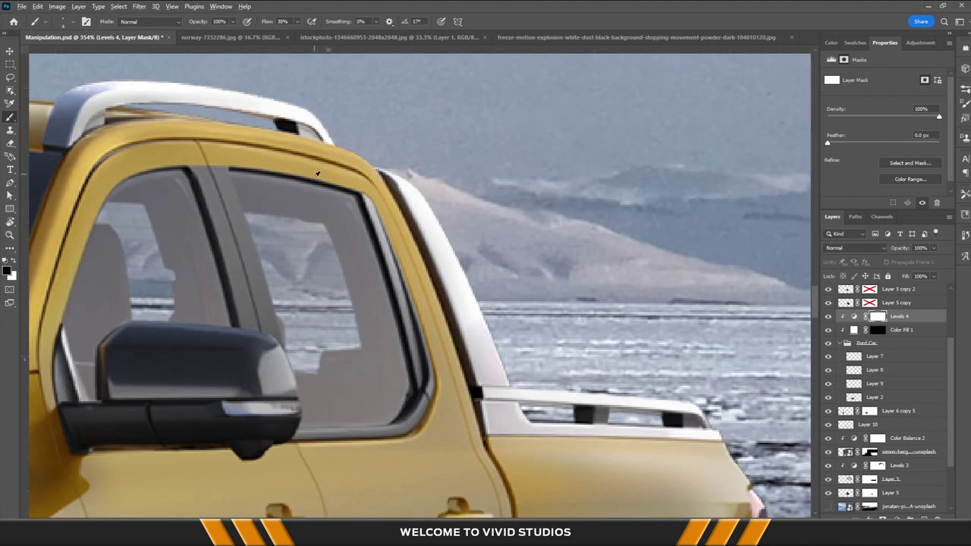
scroll(304, 163, down, 2)
scroll(297, 162, down, 2)
scroll(297, 161, down, 3)
scroll(297, 162, down, 2)
Add a mask to the bottom ice photo and paint away lower ice to reveal water
key(v)
click(868, 519)
key(b)
mouse_move(364, 380)
mouse_down()
mouse_move(130, 488)
mouse_move(141, 433)
mouse_move(430, 422)
mouse_up()
Transform Layer 1, then paint the ice photo's mask to reveal water left of the truck
click(865, 492)
key(ctrl+t)
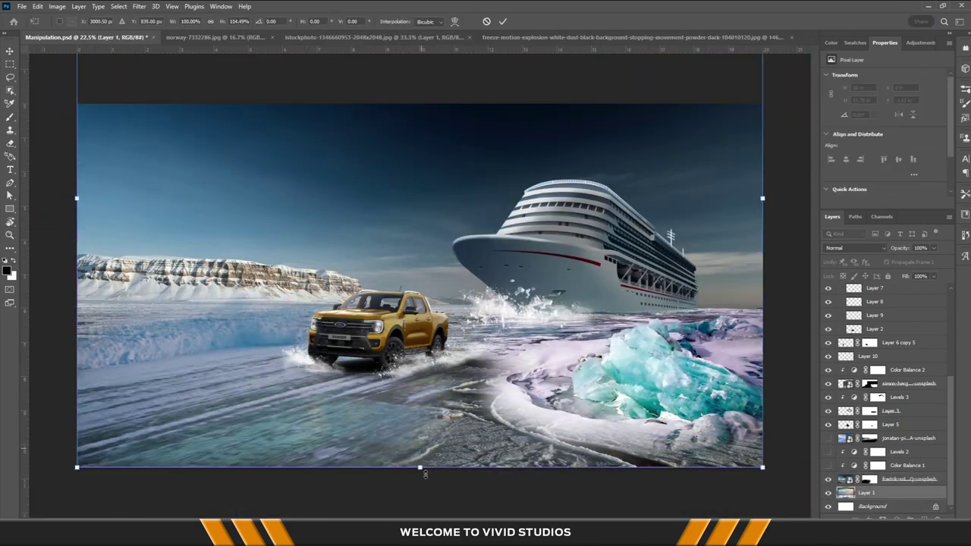
key(ctrl+minus)
key(Return)
click(868, 479)
drag(167, 304, 183, 345)
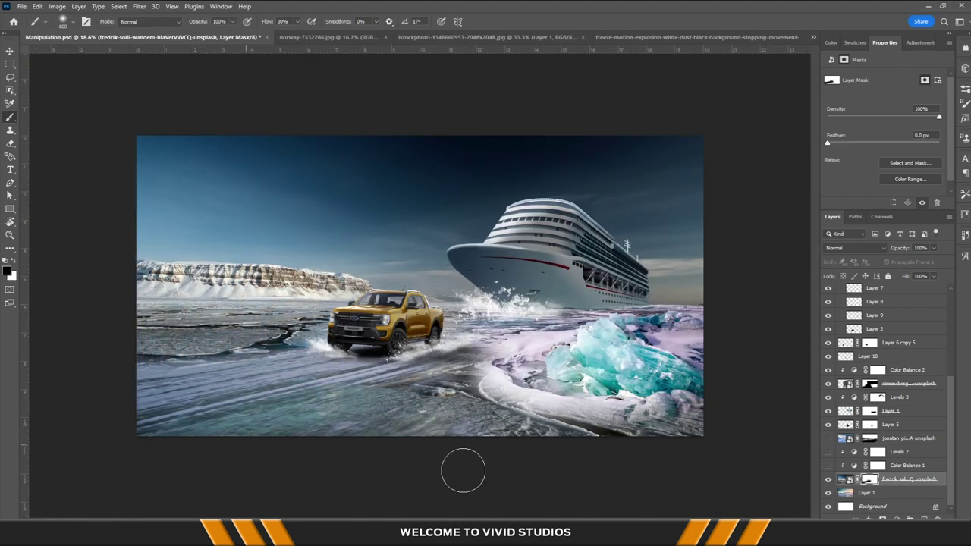
Paint a softened shadow behind the truck on Layer 10 and lower Levels output white on the ship
key(v)
click(458, 416)
key(ctrl+plus)
key(b)
mouse_move(341, 409)
mouse_down()
mouse_move(584, 383)
mouse_move(435, 436)
mouse_up()
key(e)
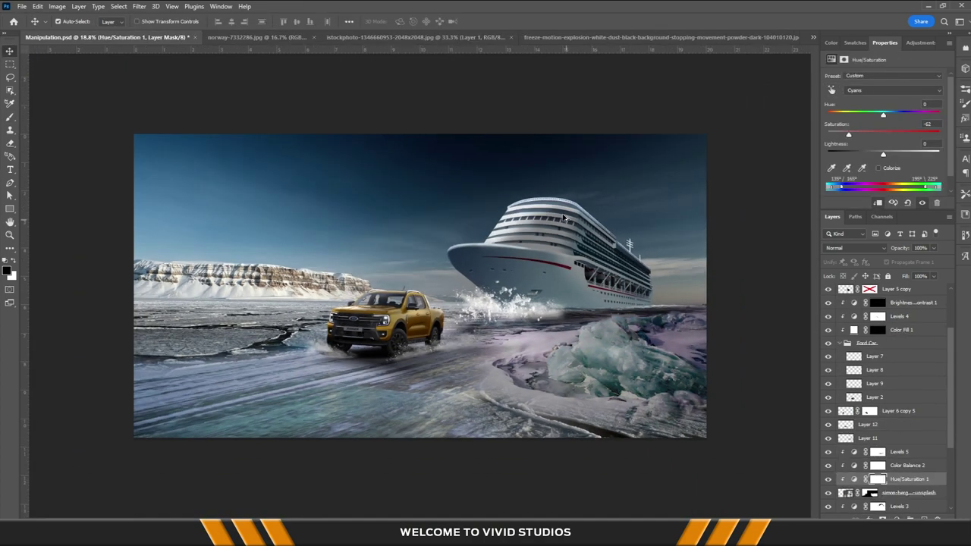
drag(897, 178, 883, 178)
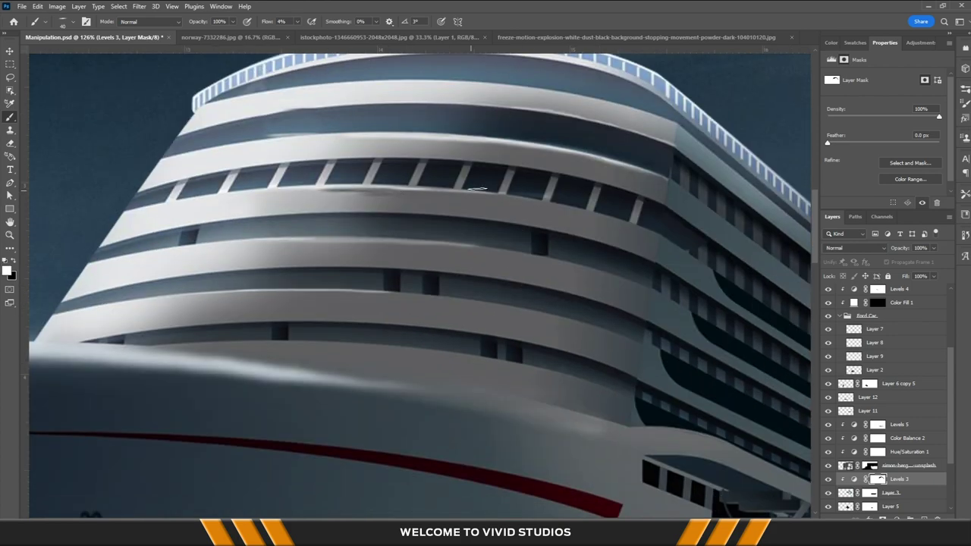
Brush soft shading over the ship's curved upper decks and bow on the Levels 3 mask
scroll(678, 182, down, 5)
scroll(362, 271, up, 3)
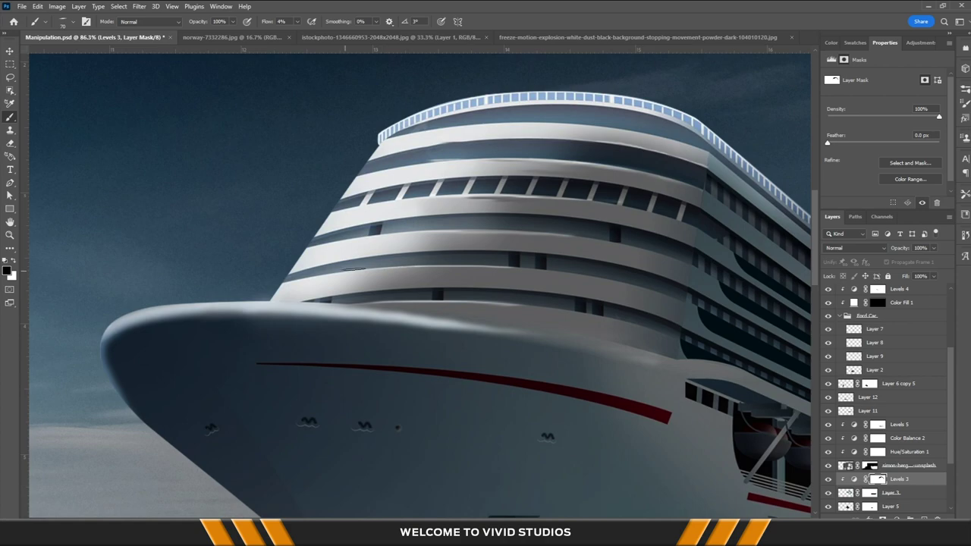
scroll(415, 238, up, 1)
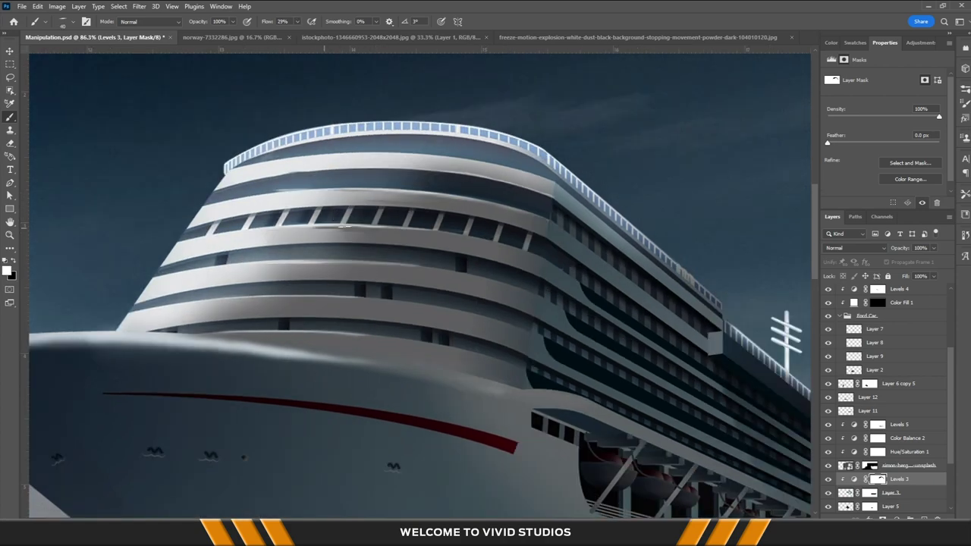
scroll(381, 218, down, 1)
scroll(277, 202, down, 4)
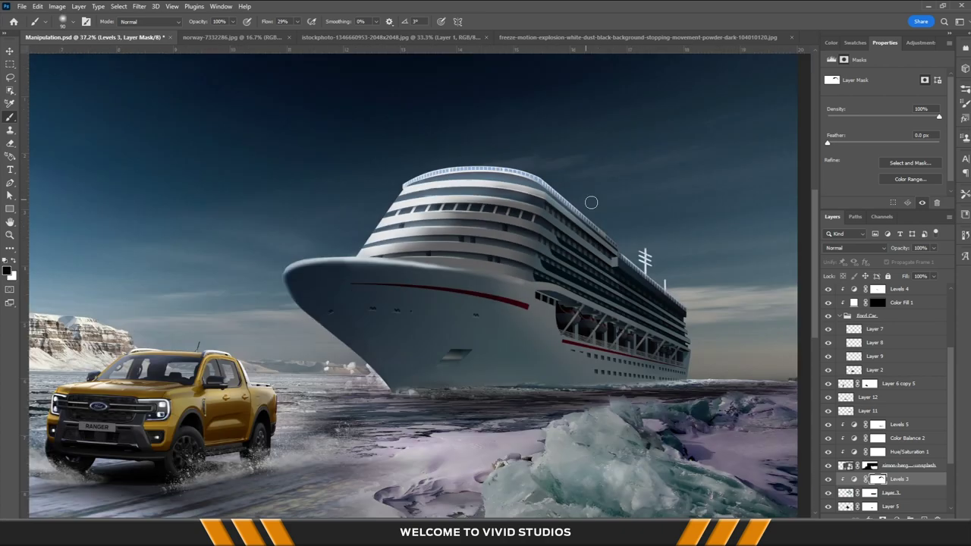
scroll(590, 202, up, 3)
scroll(501, 271, up, 2)
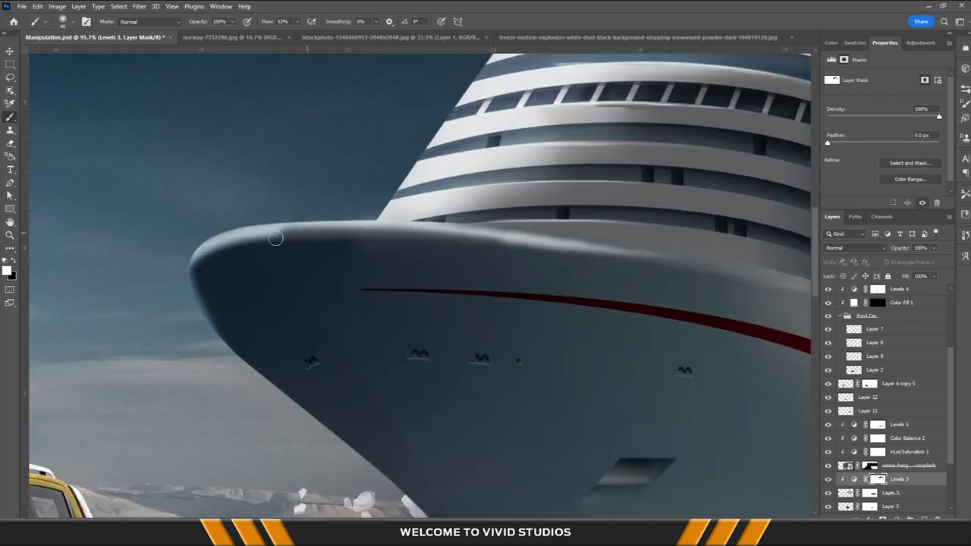
scroll(664, 290, down, 6)
scroll(547, 281, up, 3)
scroll(581, 344, up, 2)
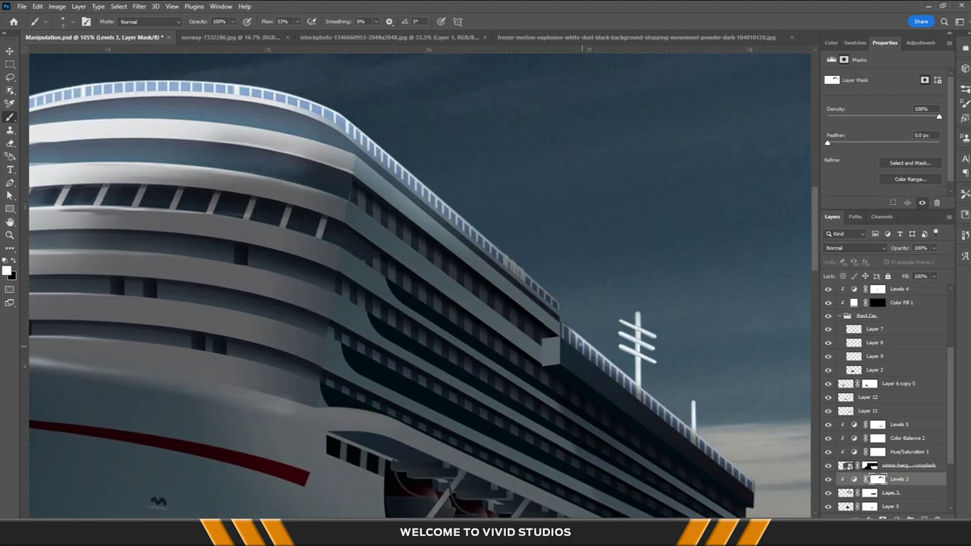
scroll(335, 340, down, 2)
scroll(335, 340, up, 3)
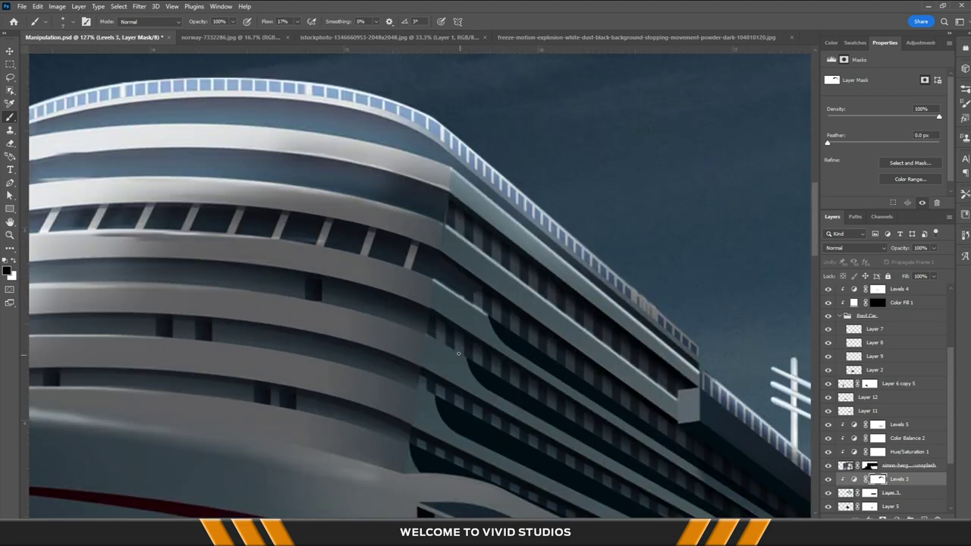
scroll(371, 270, up, 1)
scroll(371, 271, up, 1)
scroll(566, 333, up, 3)
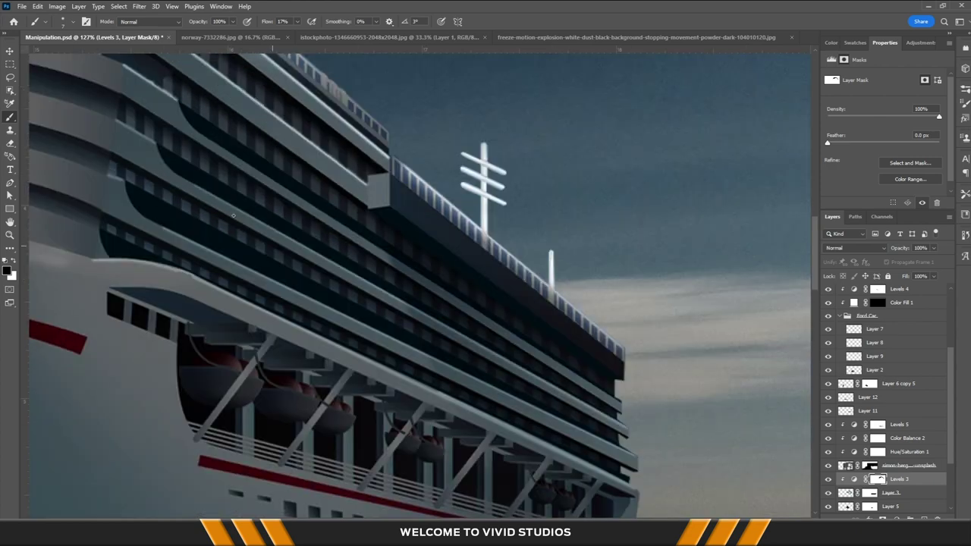
scroll(383, 188, down, 5)
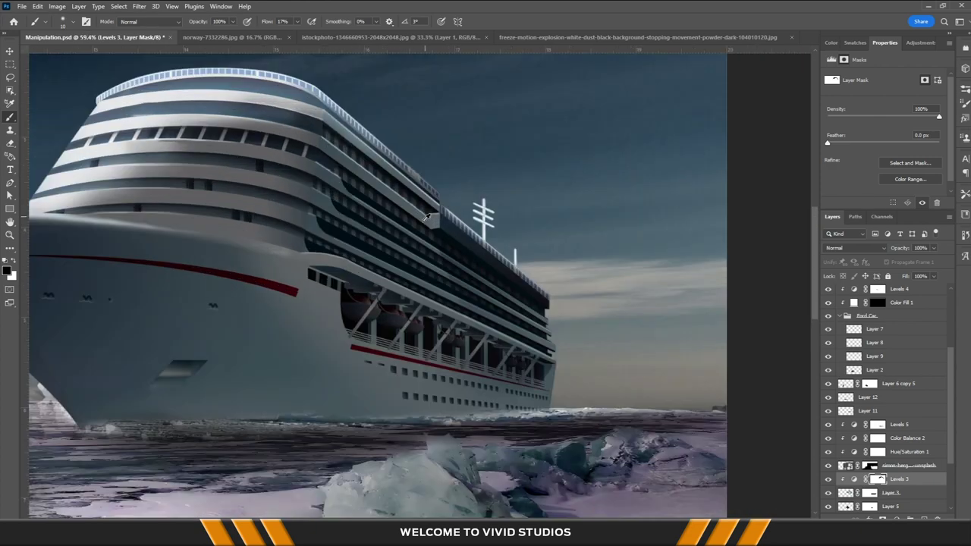
scroll(443, 239, up, 6)
scroll(364, 178, up, 4)
scroll(271, 162, left, 2)
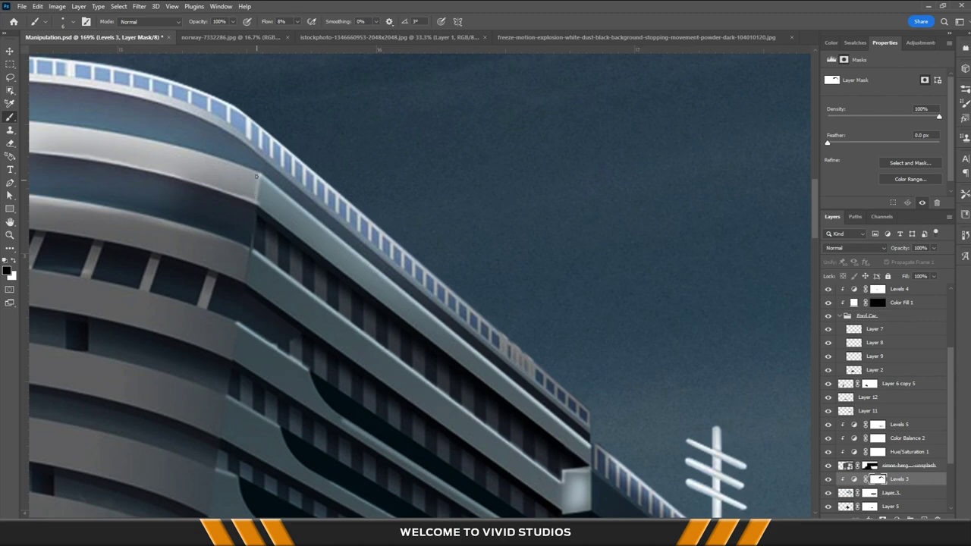
scroll(257, 177, left, 5)
scroll(408, 265, up, 3)
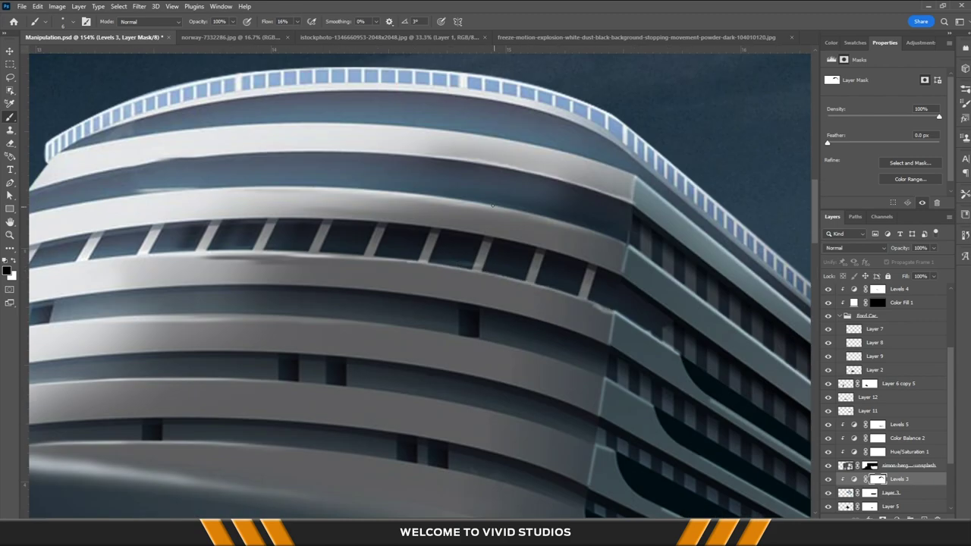
scroll(467, 324, down, 5)
scroll(467, 324, up, 2)
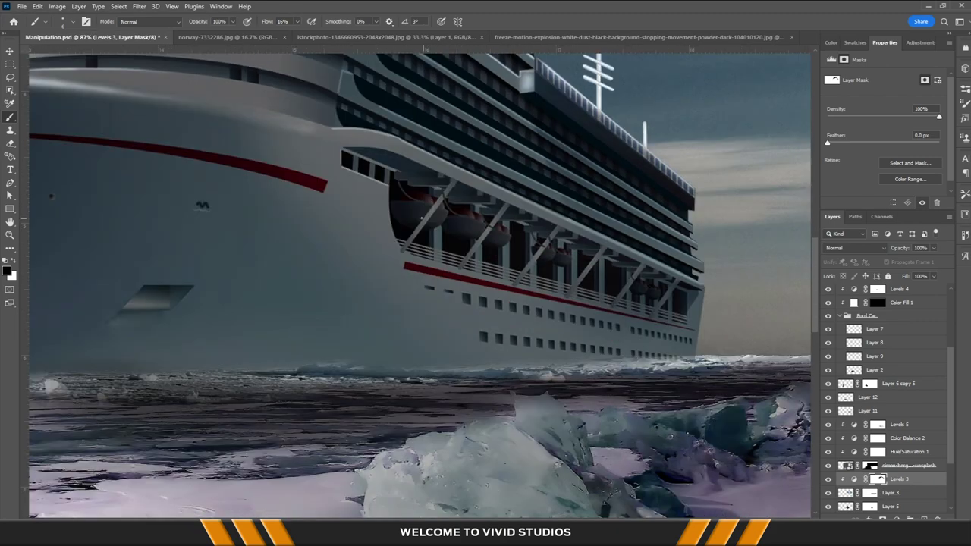
key(ctrl+0)
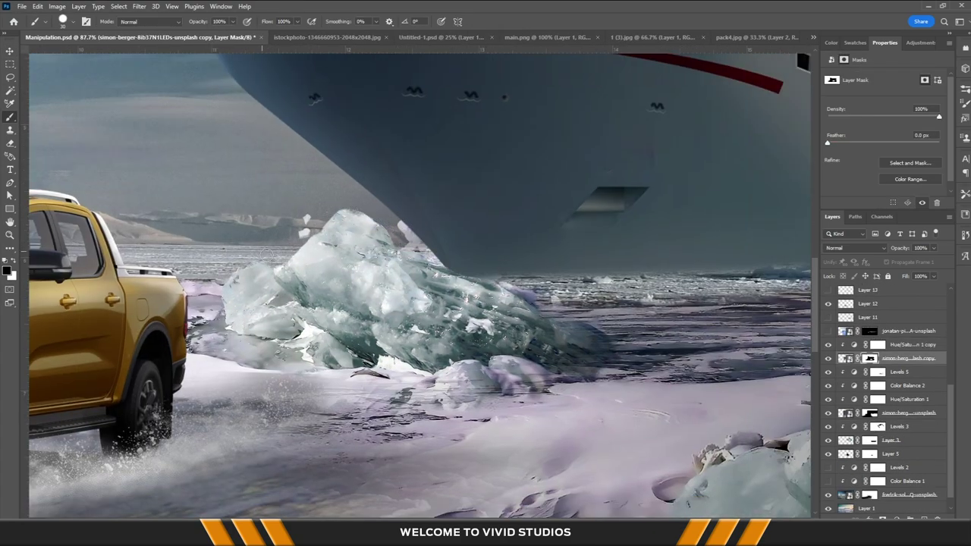
Paint brighter snow at the ice base, then skew, rotate and move the ice chunk toward the ship's bow
drag(505, 413, 588, 364)
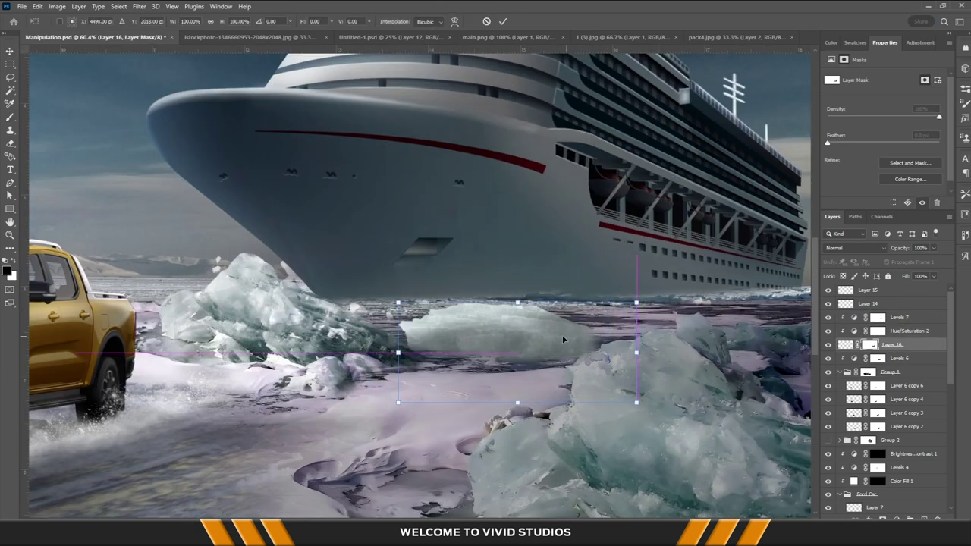
key(ctrl+t)
drag(342, 250, 350, 230)
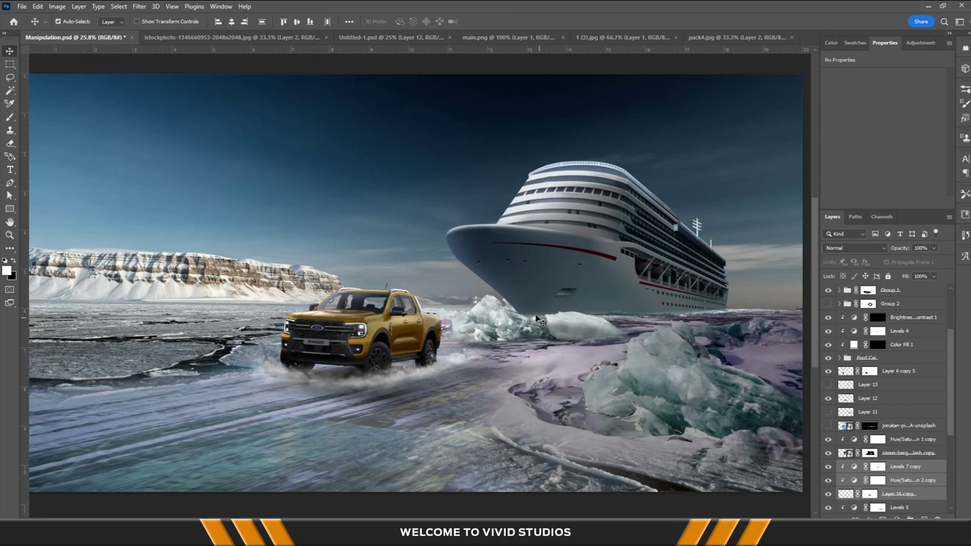
drag(650, 290, 678, 327)
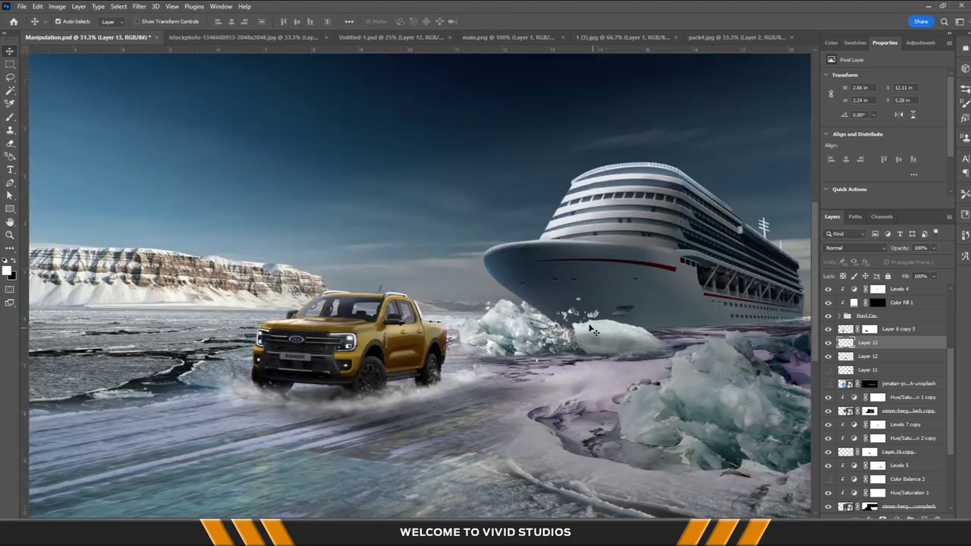
key(ctrl+0)
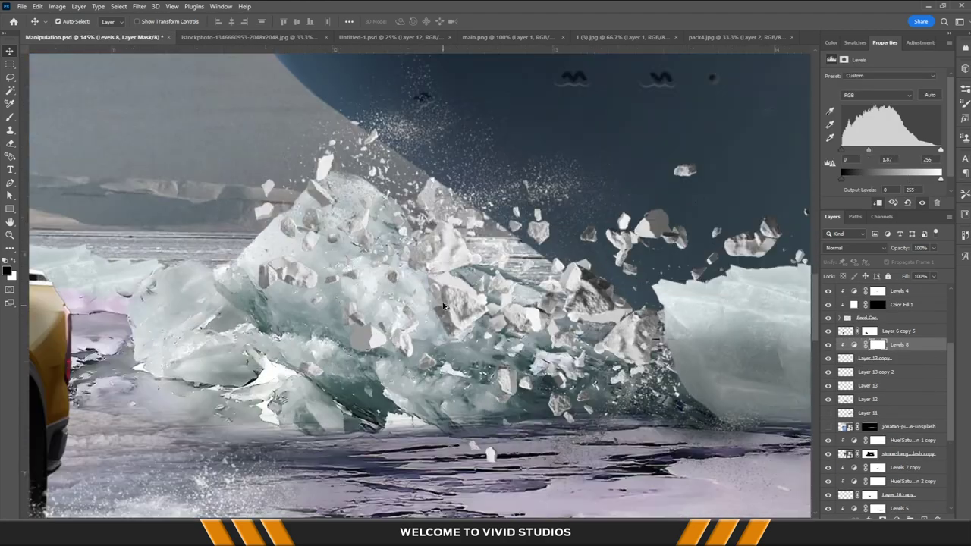
key(b)
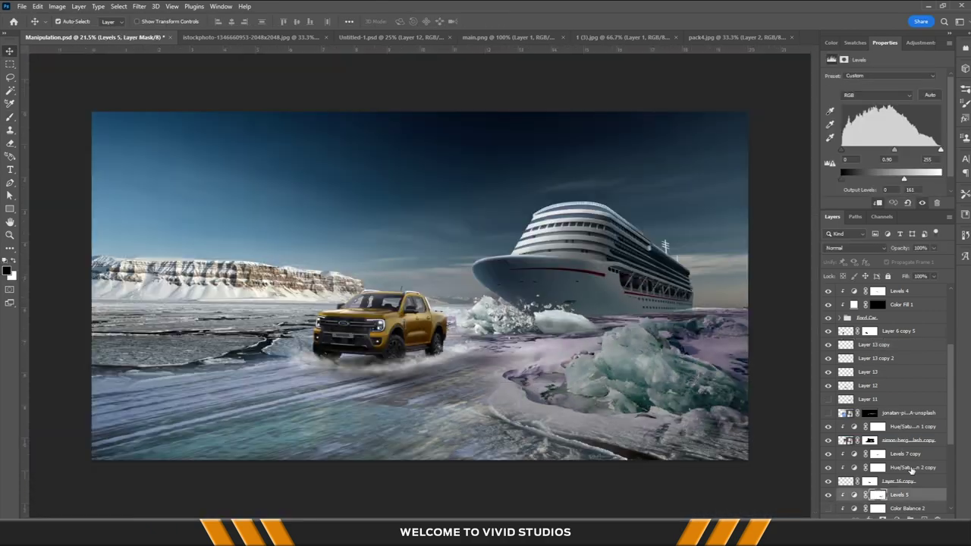
Transform the foreground ice rocks layer and toggle its Hue/Saturation and Color Balance adjustments
click(903, 481)
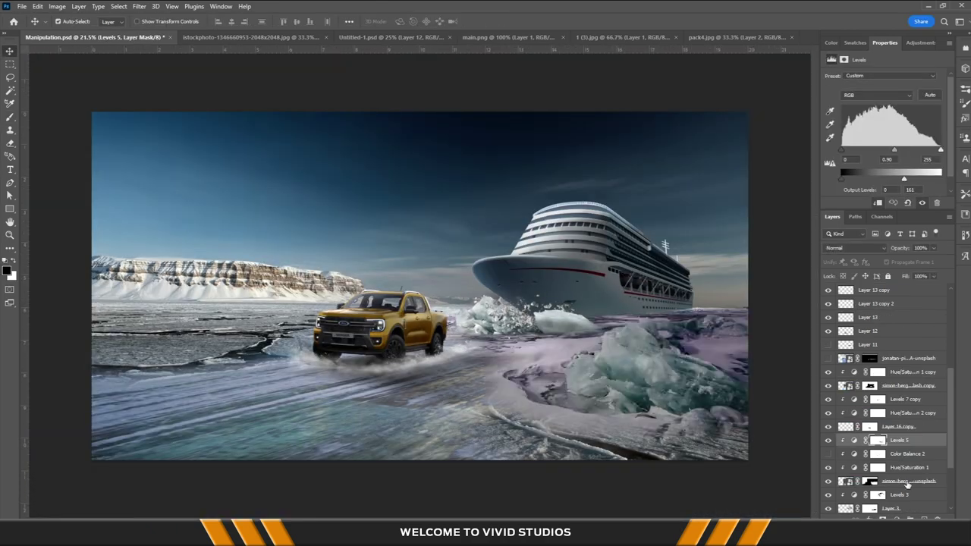
key(ctrl+t)
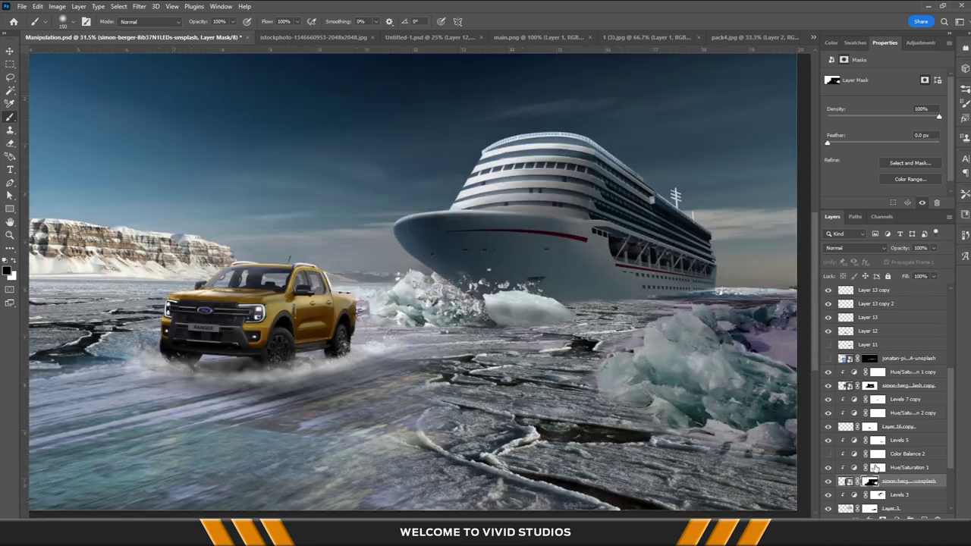
click(876, 468)
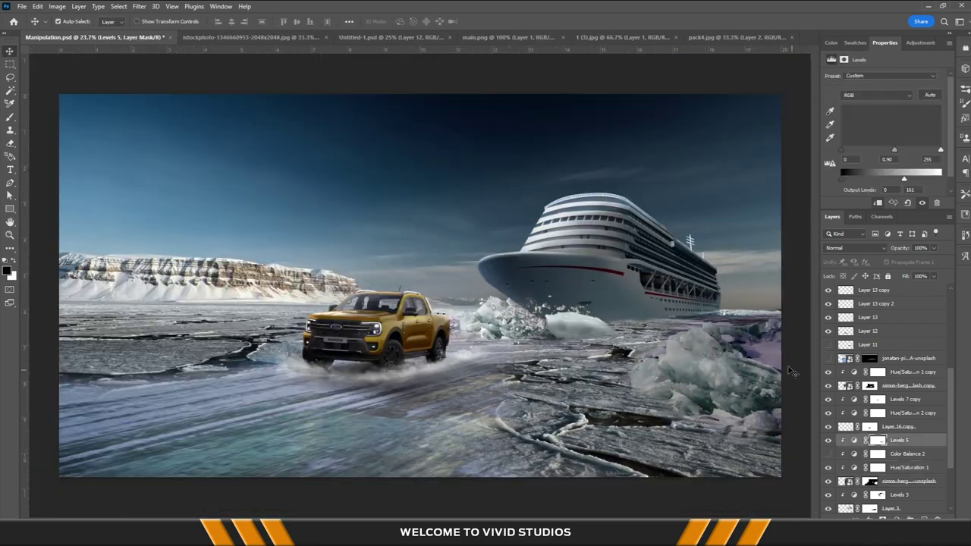
click(851, 453)
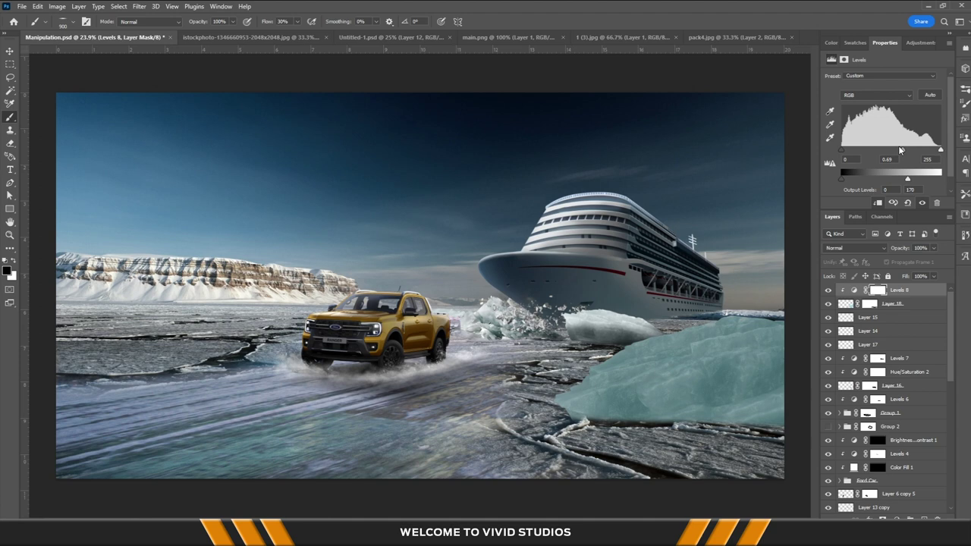
Brush the Levels 8 and Levels 7 masks around the ship and ice block
click(878, 290)
key(b)
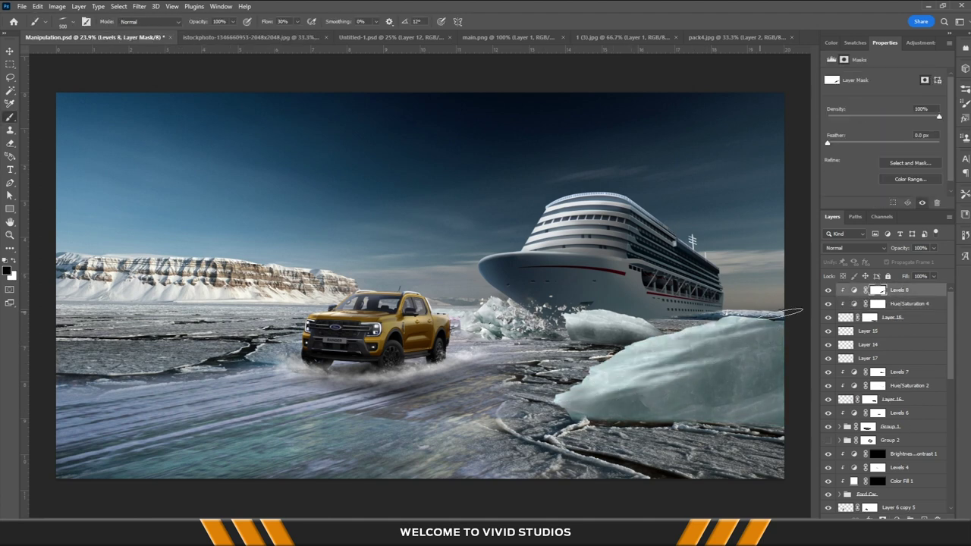
scroll(671, 392, up, 3)
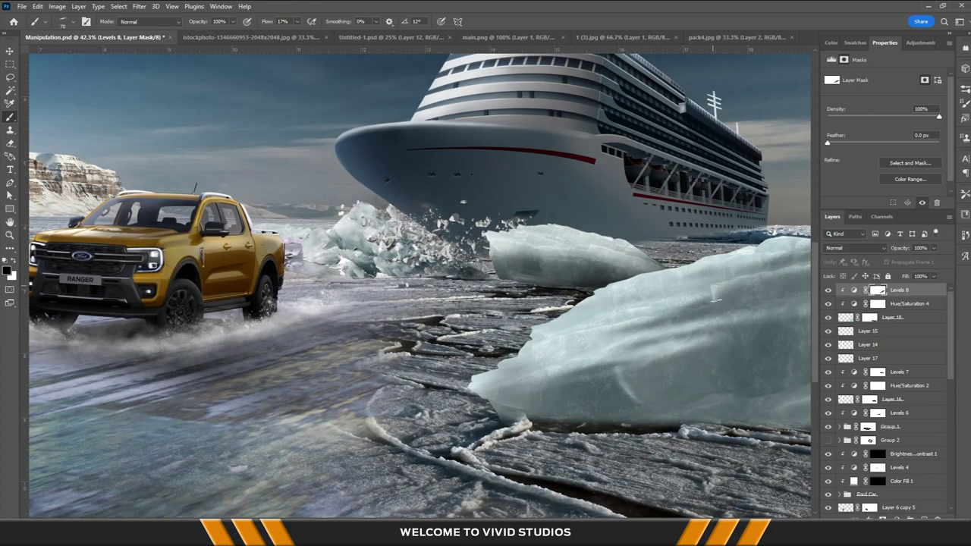
drag(714, 300, 554, 321)
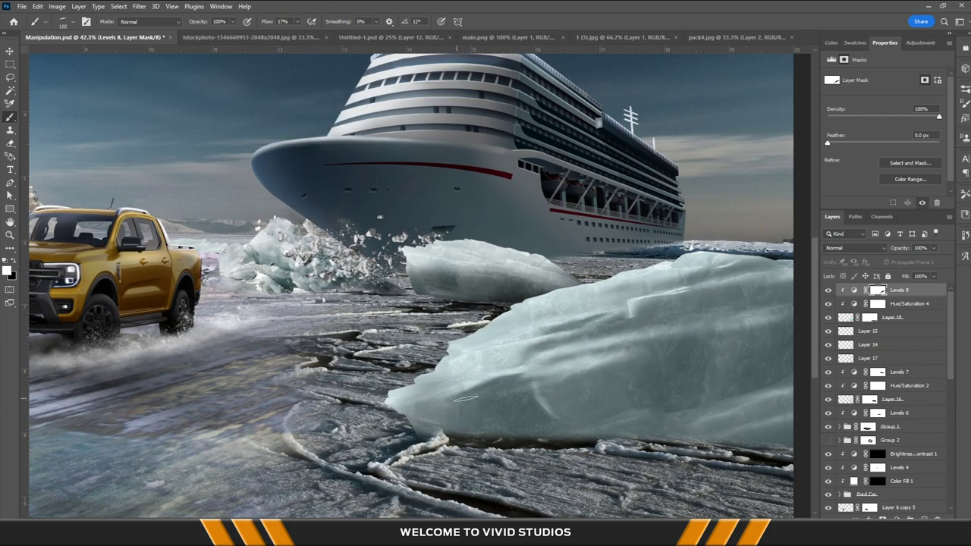
scroll(683, 419, down, 2)
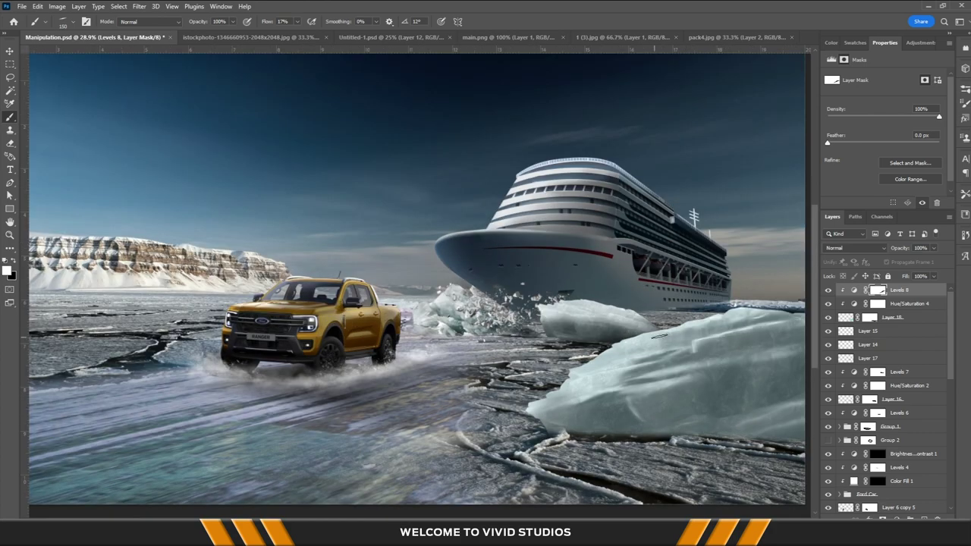
scroll(621, 293, up, 3)
click(878, 372)
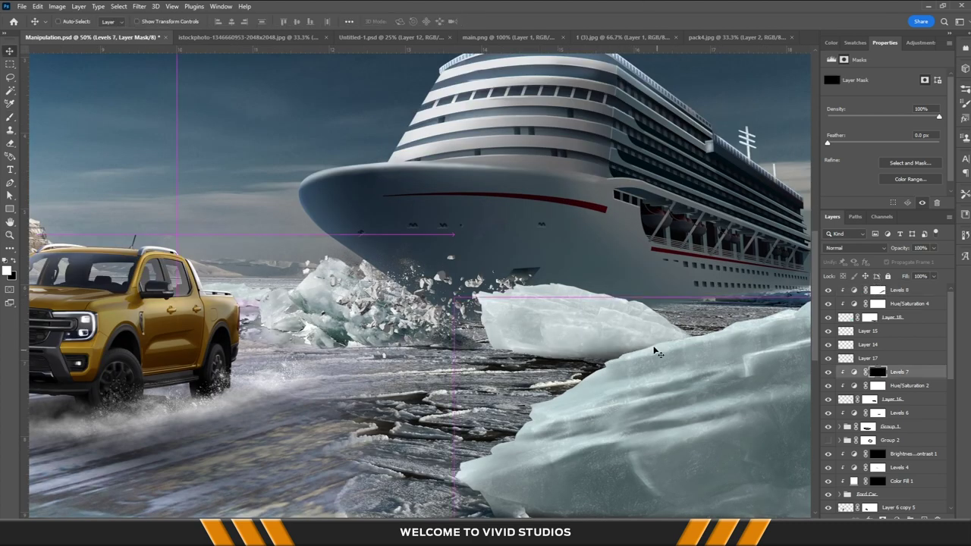
scroll(555, 229, up, 2)
scroll(698, 334, up, 2)
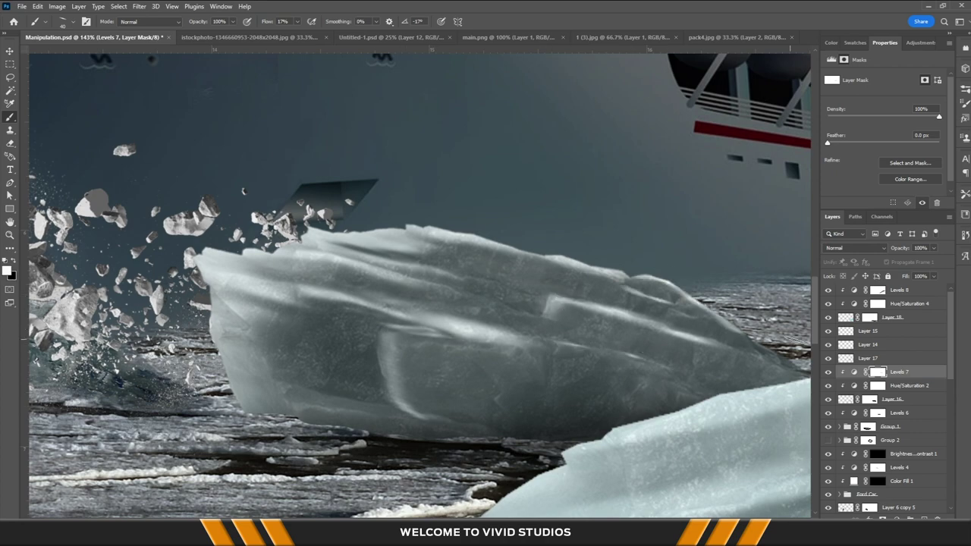
scroll(441, 244, down, 5)
Select Layer 15, rename the Ship group and add a new empty layer above it
key(v)
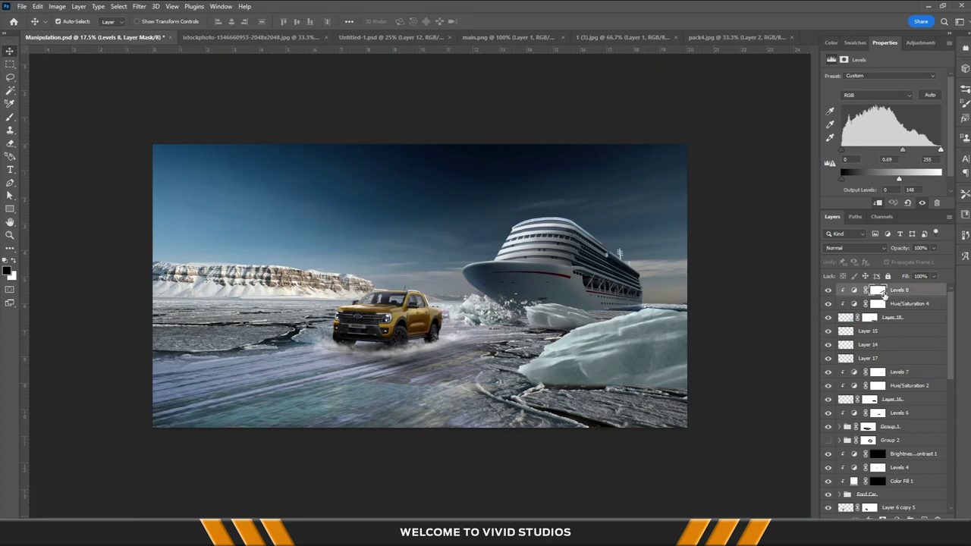
click(868, 331)
key(b)
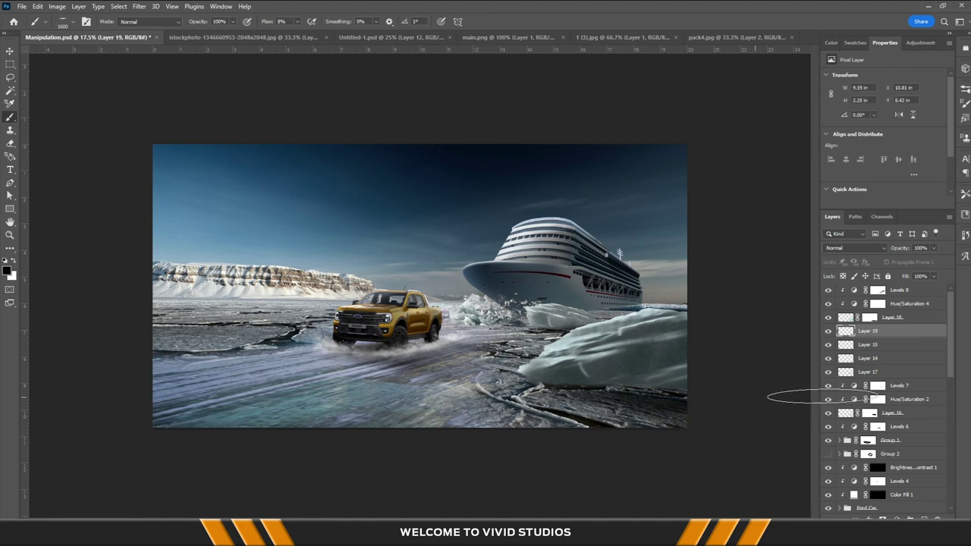
key(ctrl+shift+alt+n)
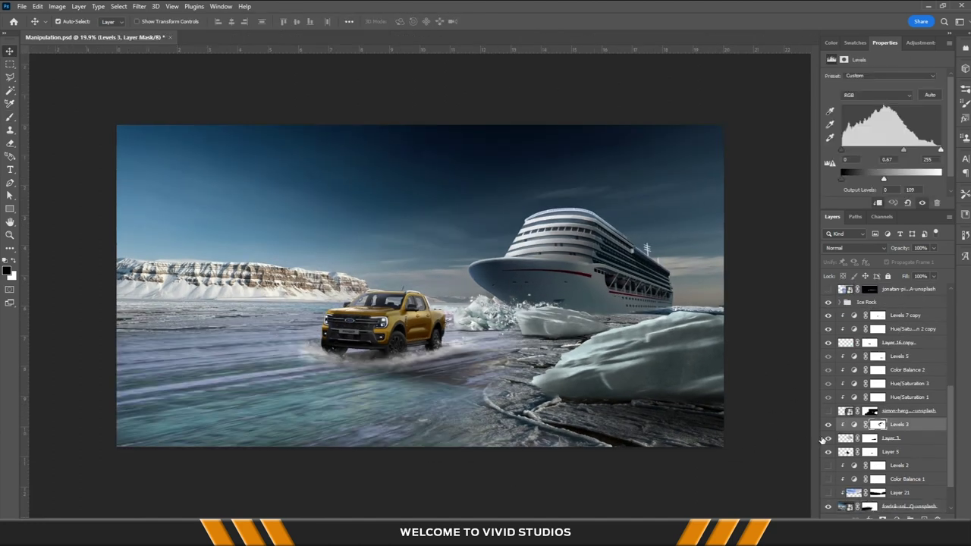
key(Return)
key(ctrl+shift+alt+n)
key(b)
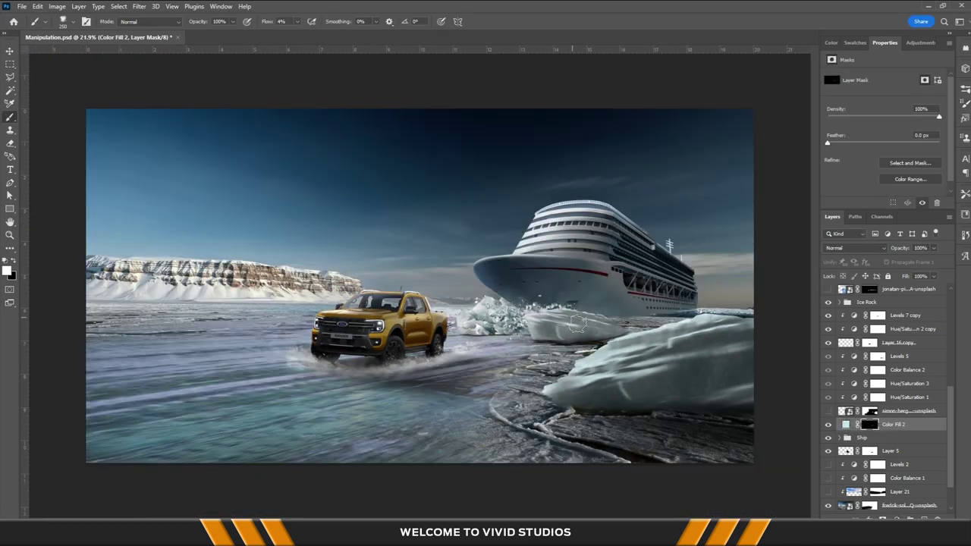
Move Color Fill 2 near the top of the layer stack and change its colour
key(ctrl+shift+bracketright)
scroll(535, 315, up, 3)
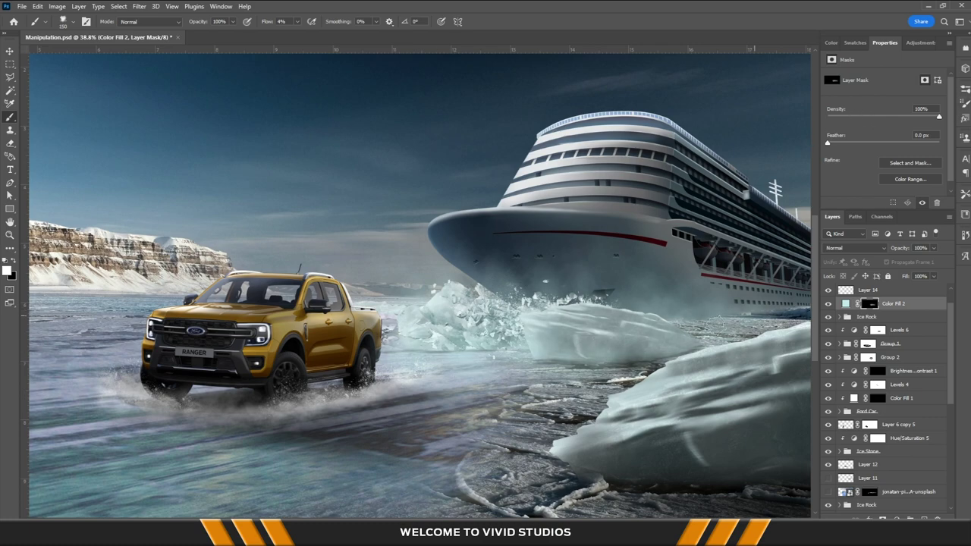
scroll(607, 341, down, 3)
scroll(607, 342, up, 3)
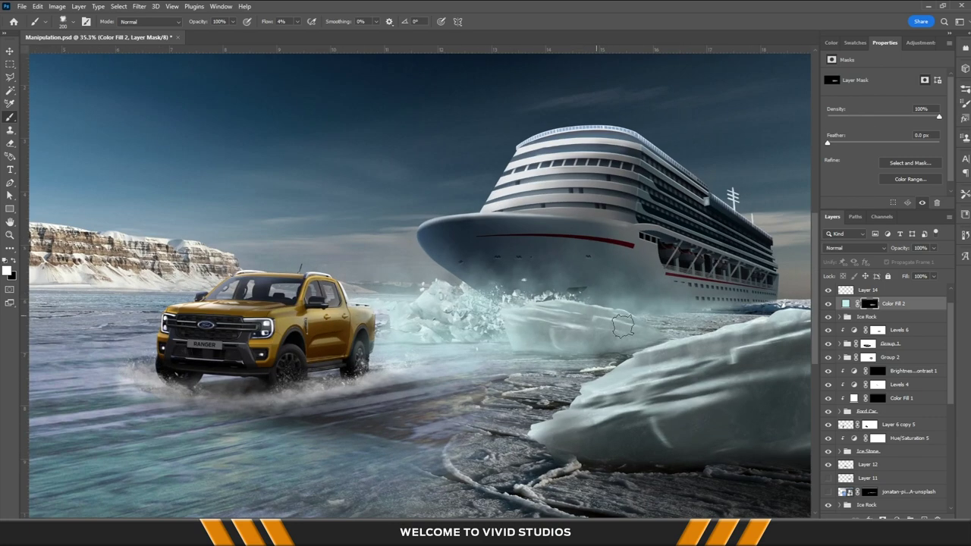
scroll(523, 356, down, 3)
scroll(524, 356, up, 2)
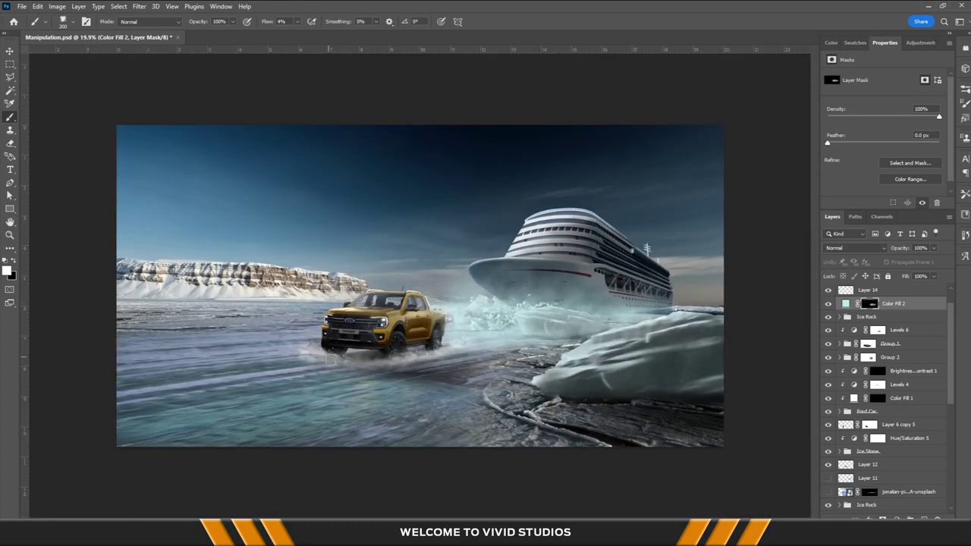
scroll(524, 357, down, 2)
double_click(846, 303)
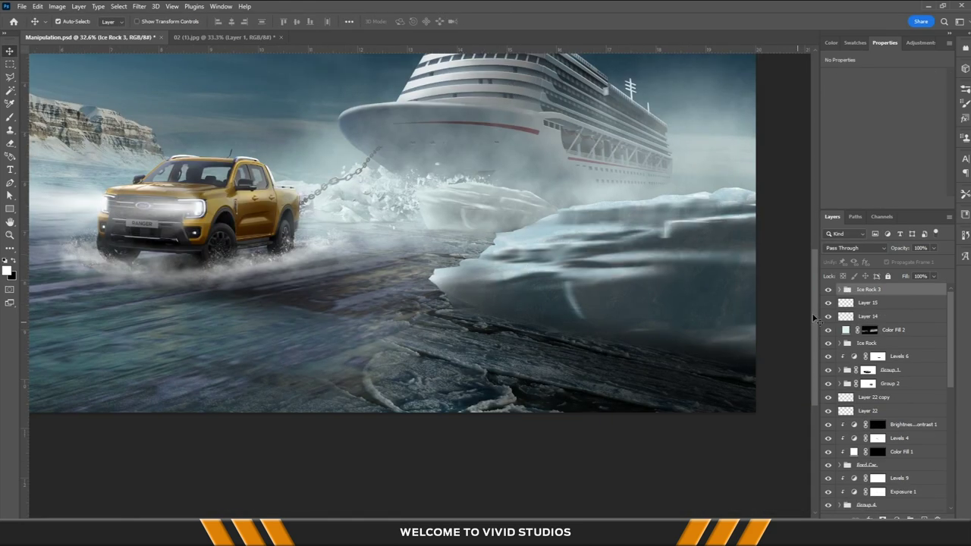
Duplicate the Ice Rock 3 group, then flip and rotate the copy along the lower right
key(ctrl+j)
key(ctrl+t)
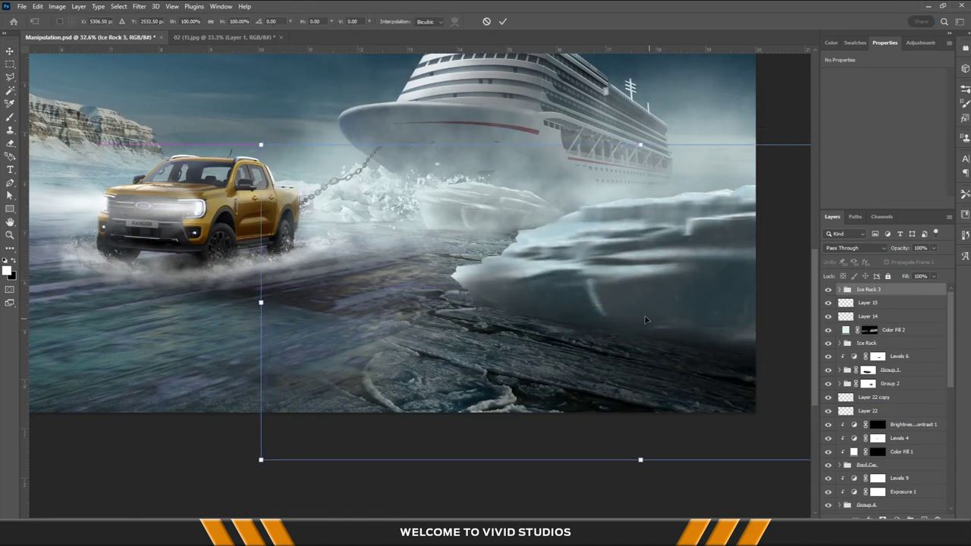
key(ctrl+minus)
drag(702, 394, 683, 335)
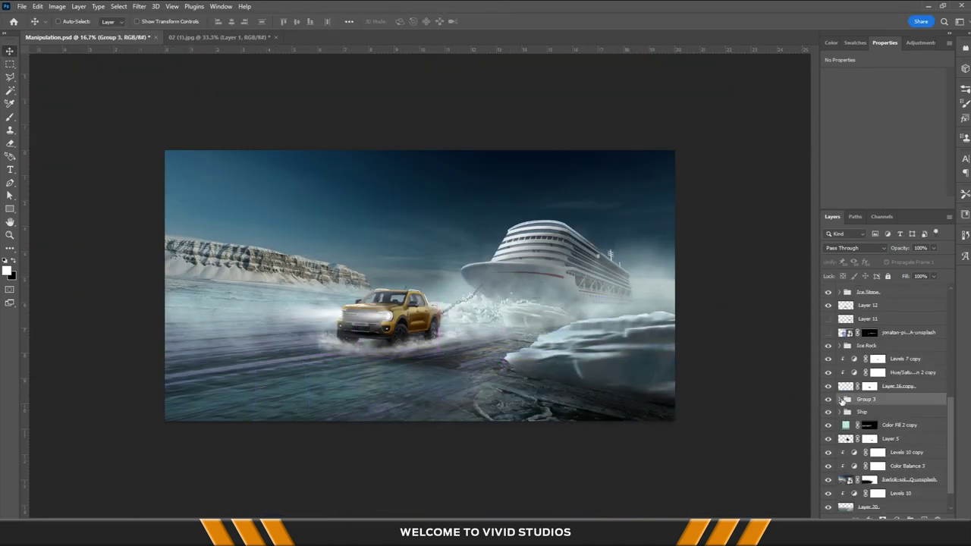
click(886, 332)
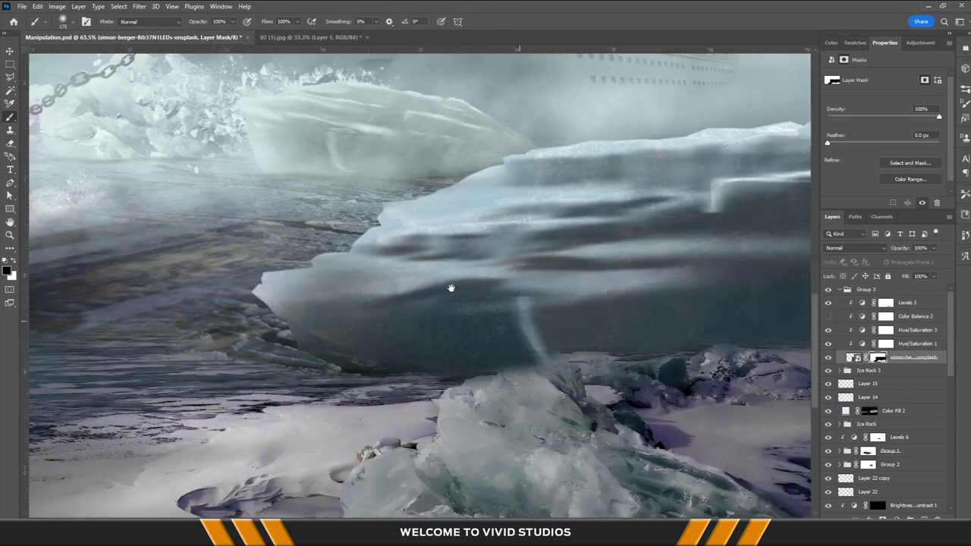
Target the ice rocks photo's layer mask and pan across its edges
click(864, 330)
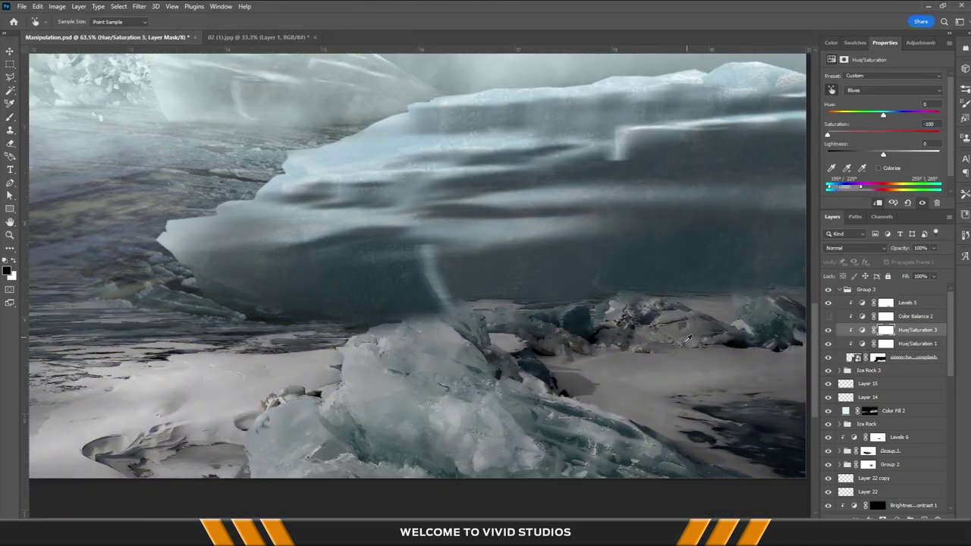
click(877, 357)
scroll(627, 326, up, 2)
scroll(628, 327, up, 2)
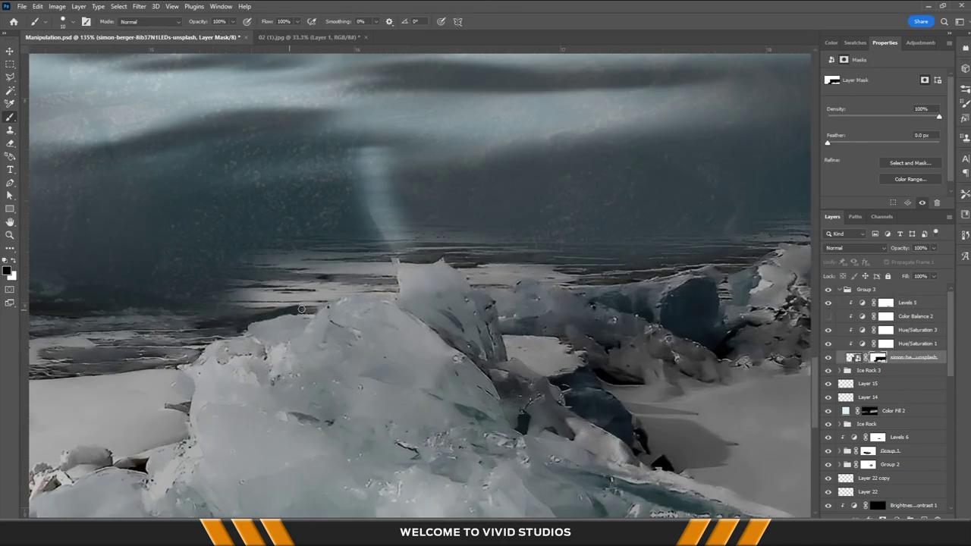
scroll(497, 280, right, 3)
scroll(607, 266, right, 3)
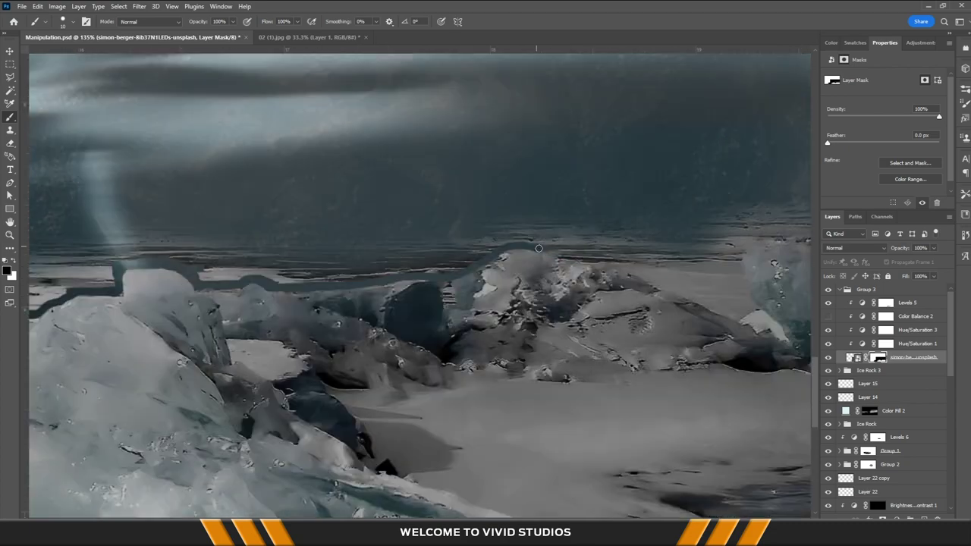
scroll(767, 249, right, 3)
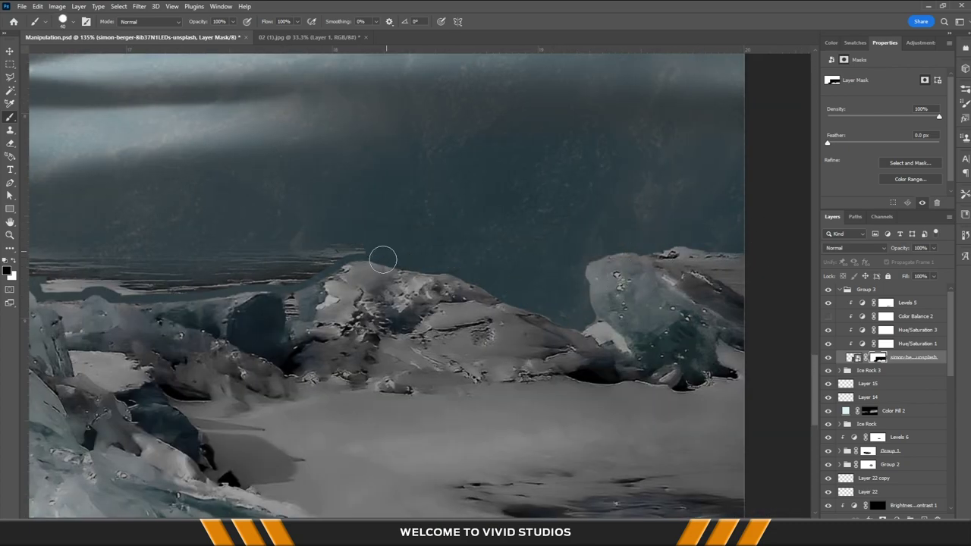
scroll(414, 265, left, 3)
scroll(292, 277, left, 3)
scroll(392, 321, left, 3)
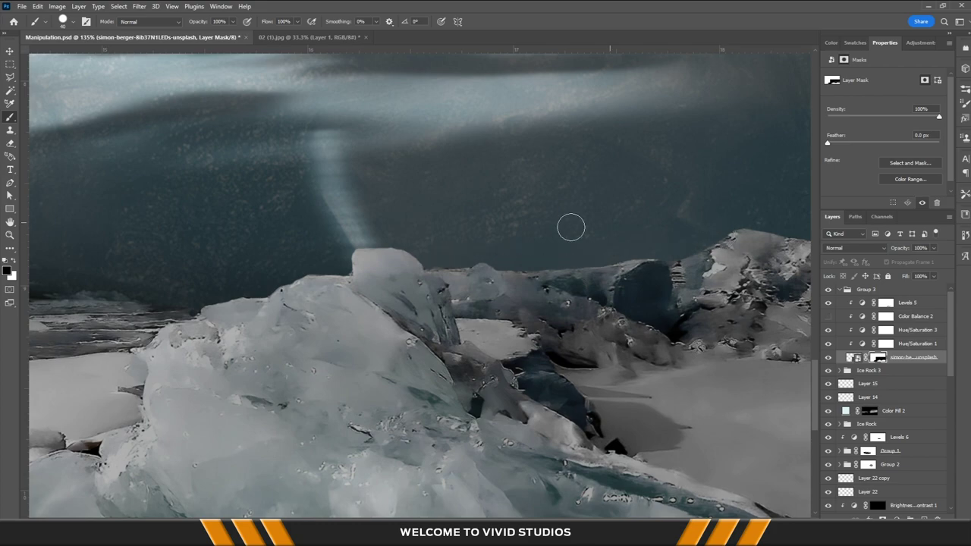
key(ctrl+0)
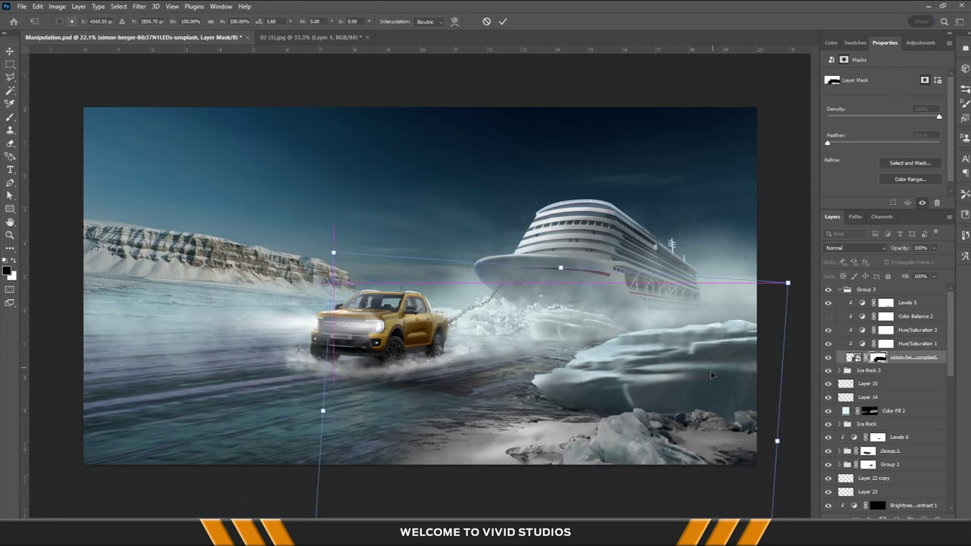
Brighten the bottom-centre ice rock on the Levels 5 mask at 40% brush flow
click(885, 303)
scroll(634, 335, up, 2)
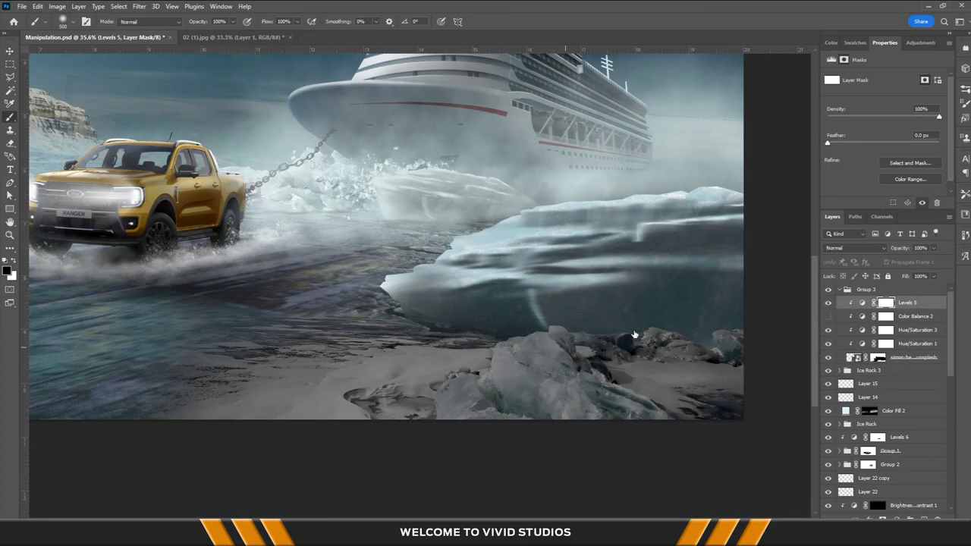
scroll(617, 320, up, 2)
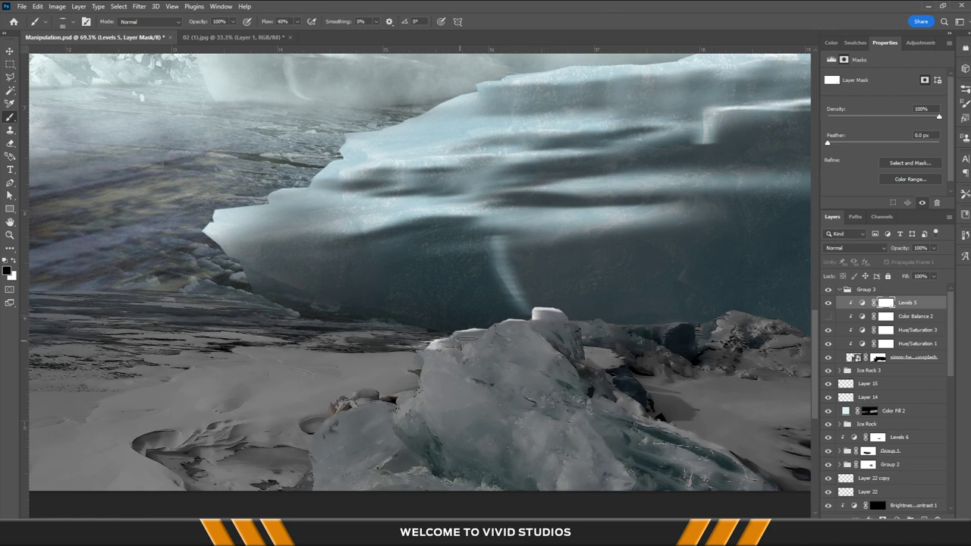
scroll(444, 336, up, 2)
key(shift+4)
scroll(543, 345, up, 1)
drag(542, 346, 525, 397)
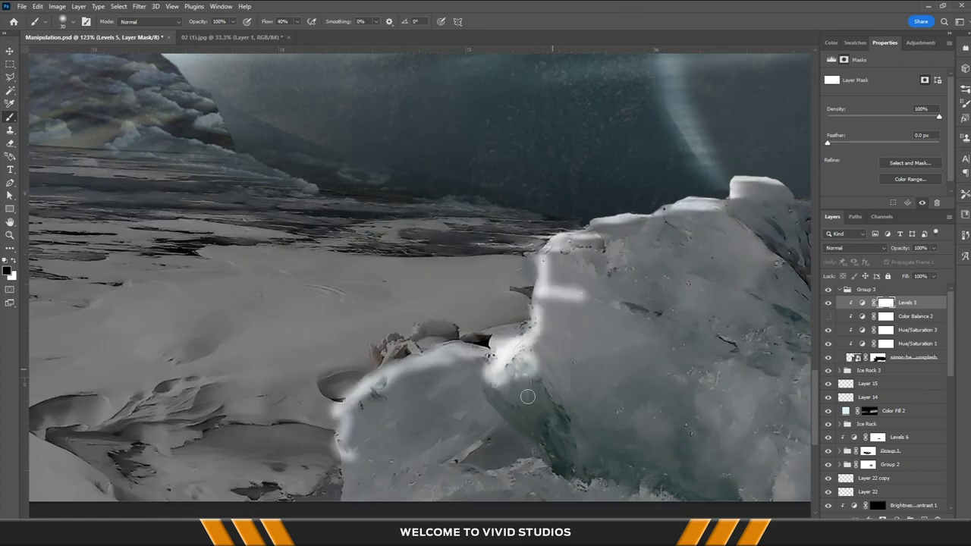
Brighten the rocks right of the ice block at 15% brush flow
scroll(455, 402, down, 1)
scroll(555, 293, up, 1)
key(shift+1)
key(shift+5)
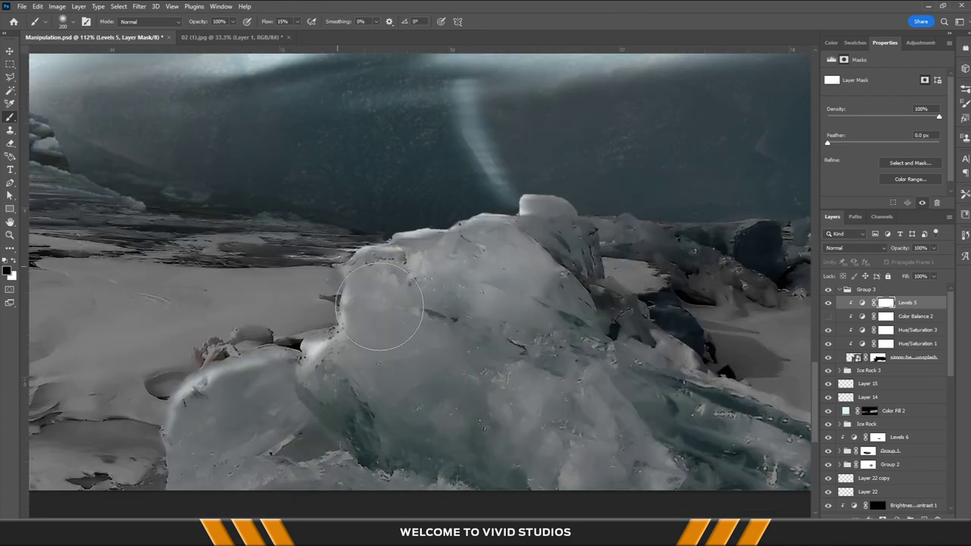
scroll(380, 325, down, 2)
drag(630, 228, 531, 201)
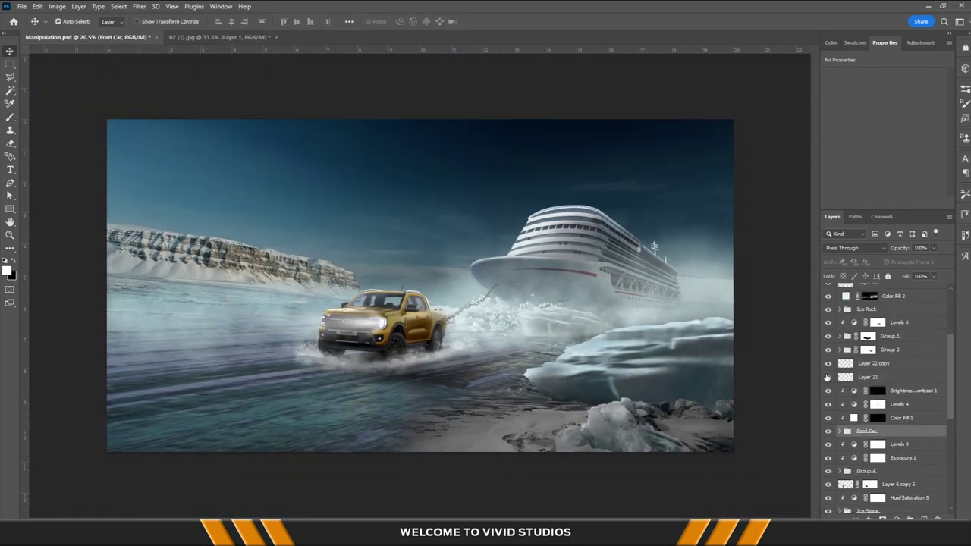
Tilt the ship a few degrees with Free Transform and commit
scroll(826, 377, up, 3)
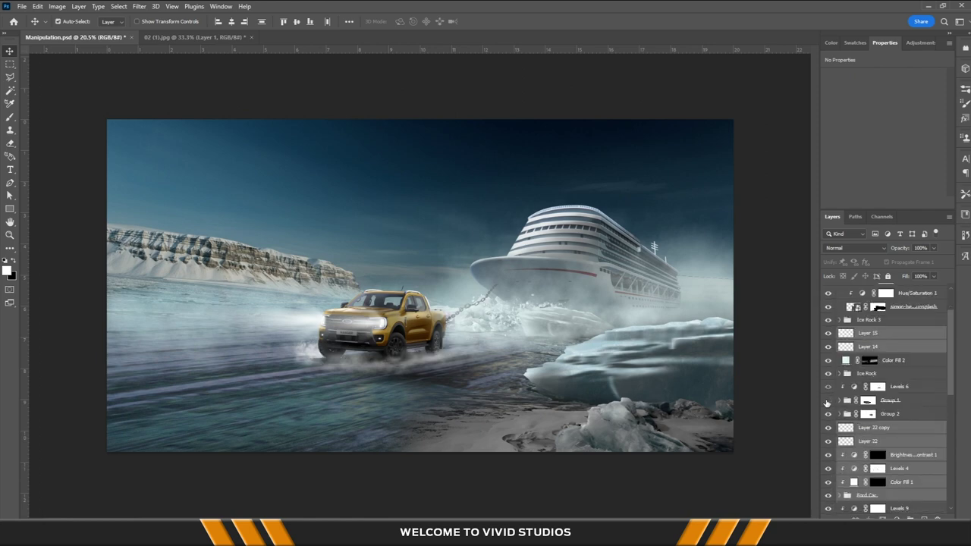
key(ctrl+t)
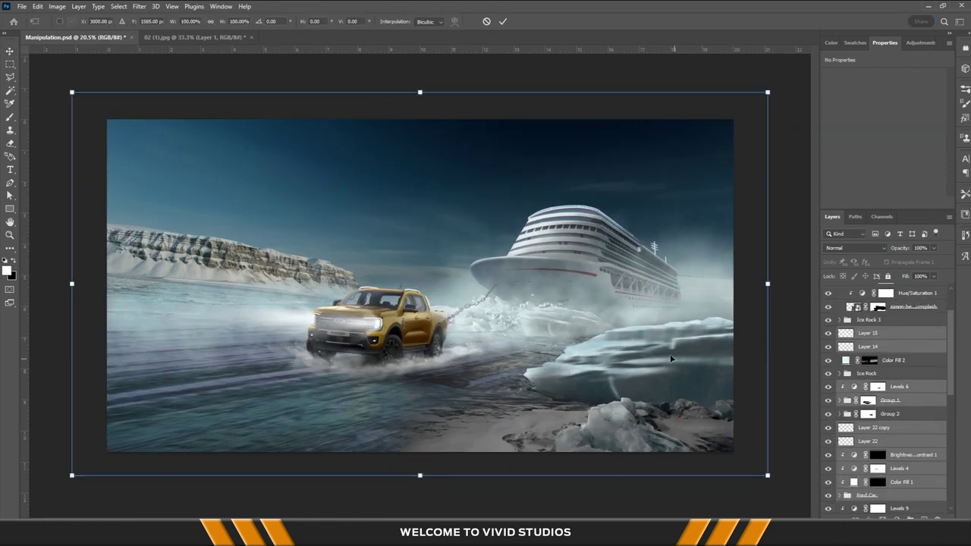
drag(702, 176, 693, 163)
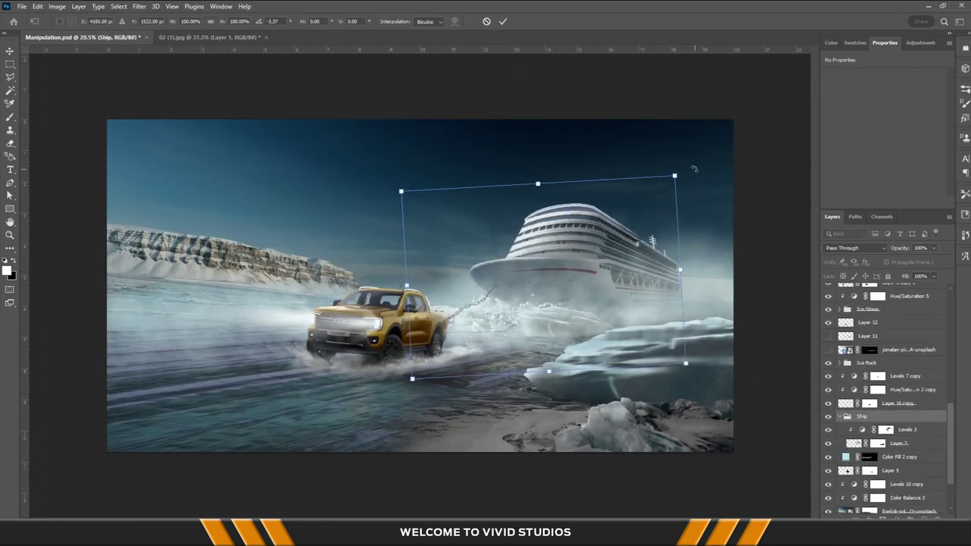
key(Return)
Darken the lower-left water by painting Color Fill 2's mask with a 900 px brush
scroll(825, 425, down, 1)
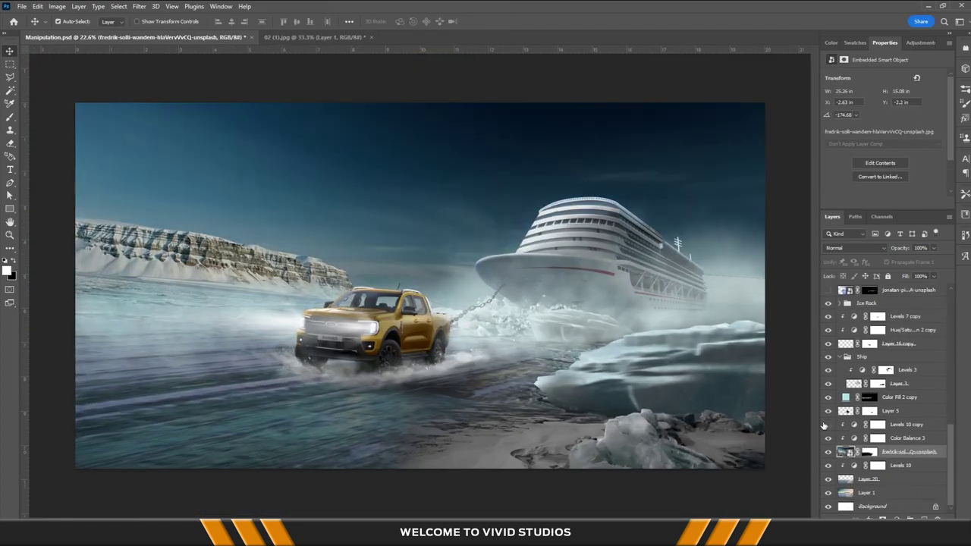
scroll(846, 415, up, 3)
click(846, 414)
key(b)
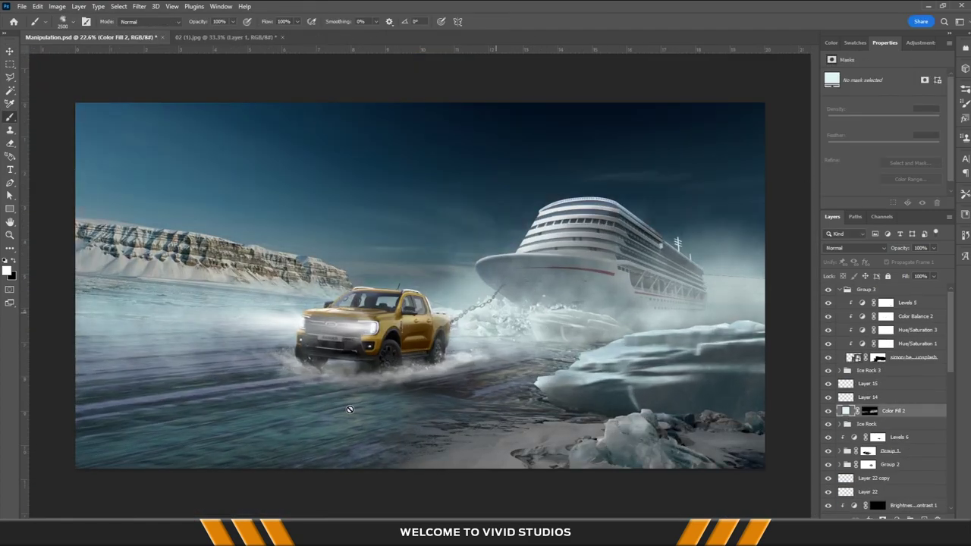
click(869, 411)
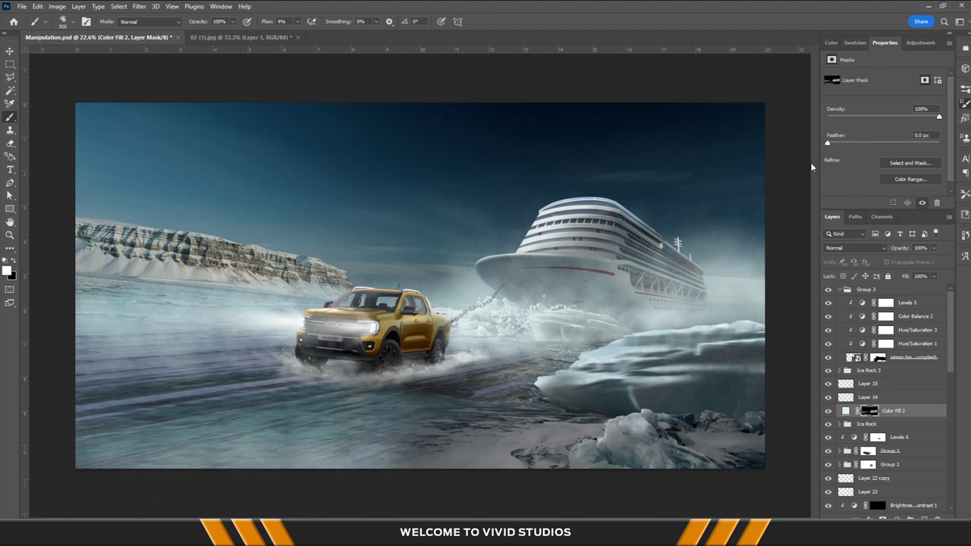
key(bracketleft)
key(bracketleft)
drag(114, 452, 379, 455)
Set white paint at 29% flow on the Levels 5 mask, then select Levels 6
click(886, 303)
key(shift+2)
key(shift+9)
key(x)
key(v)
click(887, 437)
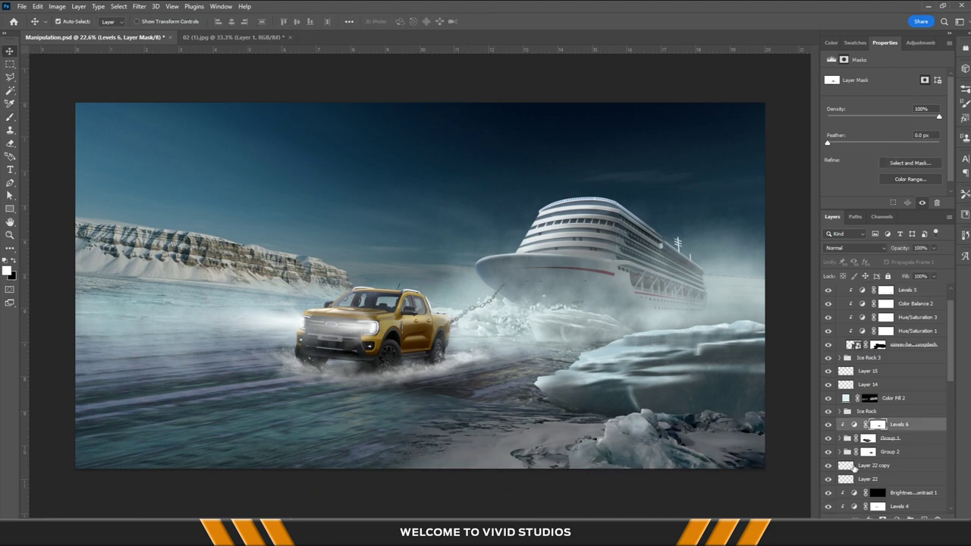
scroll(873, 410, down, 5)
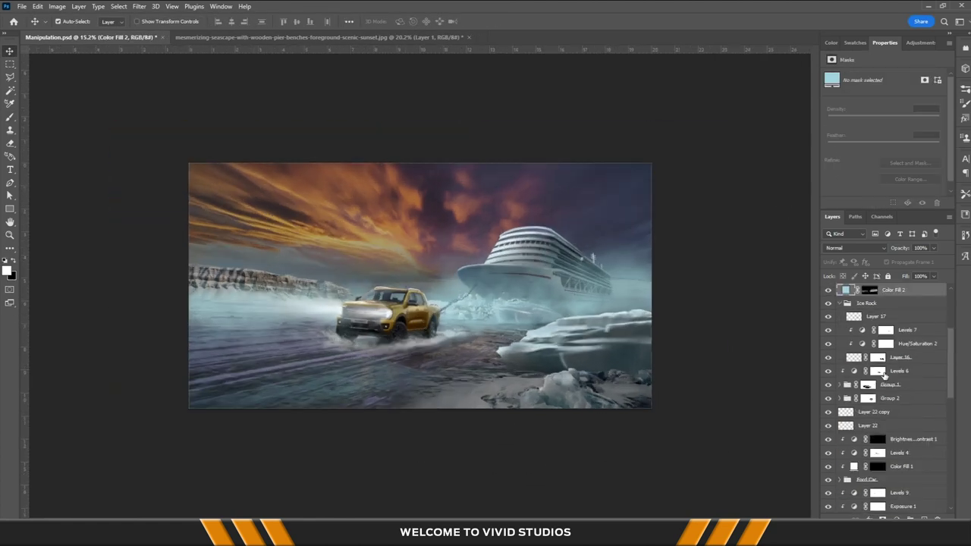
Apply a Path Blur to the Levels 10 copy layer, tuning speed, taper and end speed
scroll(884, 375, down, 10)
click(880, 465)
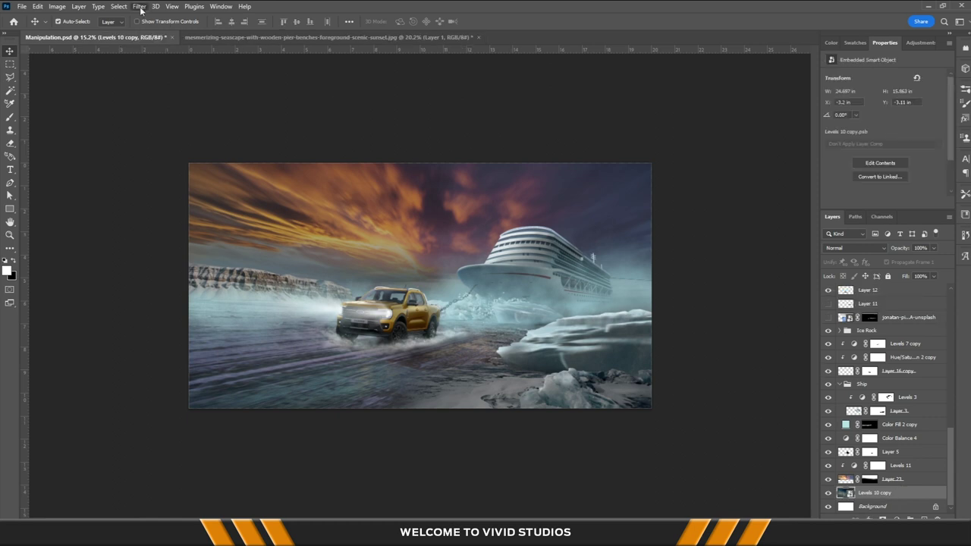
click(139, 6)
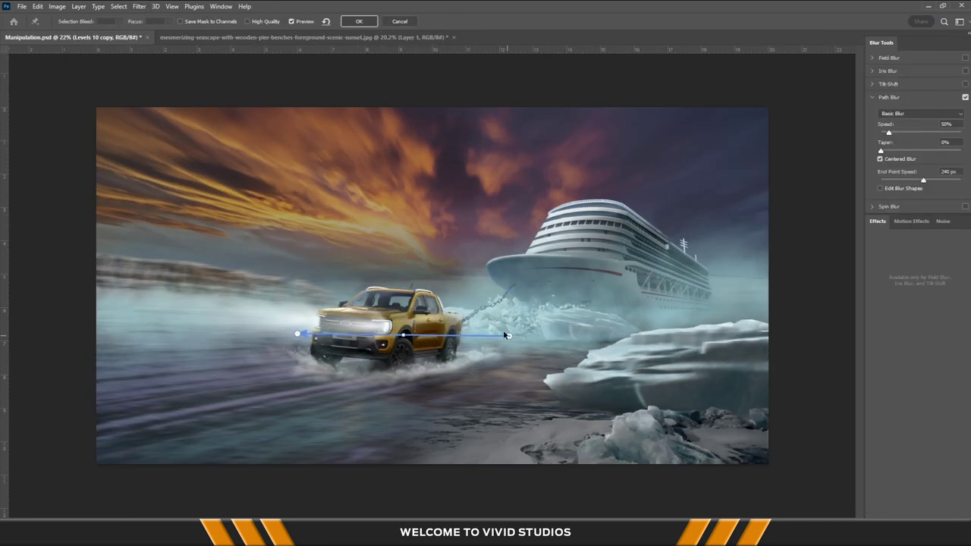
mouse_move(880, 151)
mouse_down()
mouse_move(893, 151)
mouse_move(885, 130)
mouse_up()
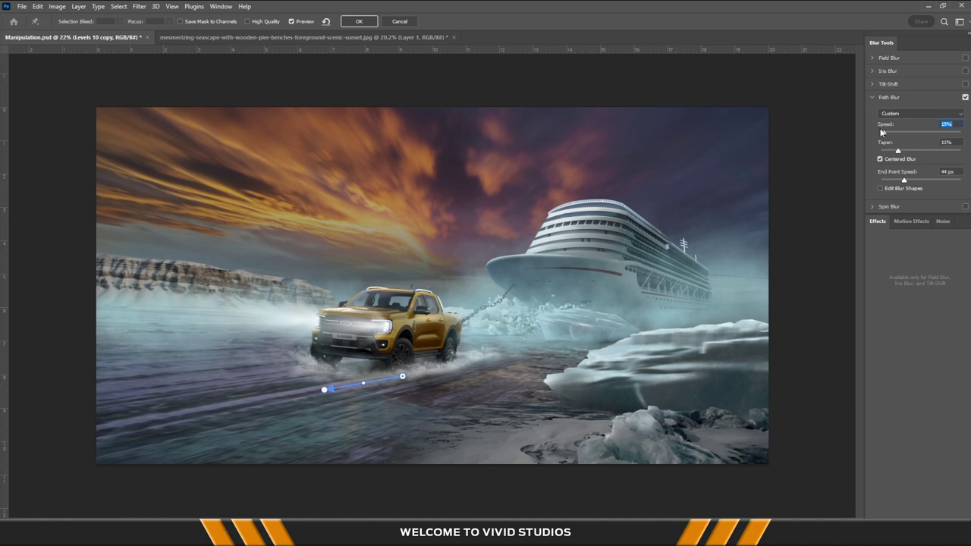
drag(905, 180, 932, 180)
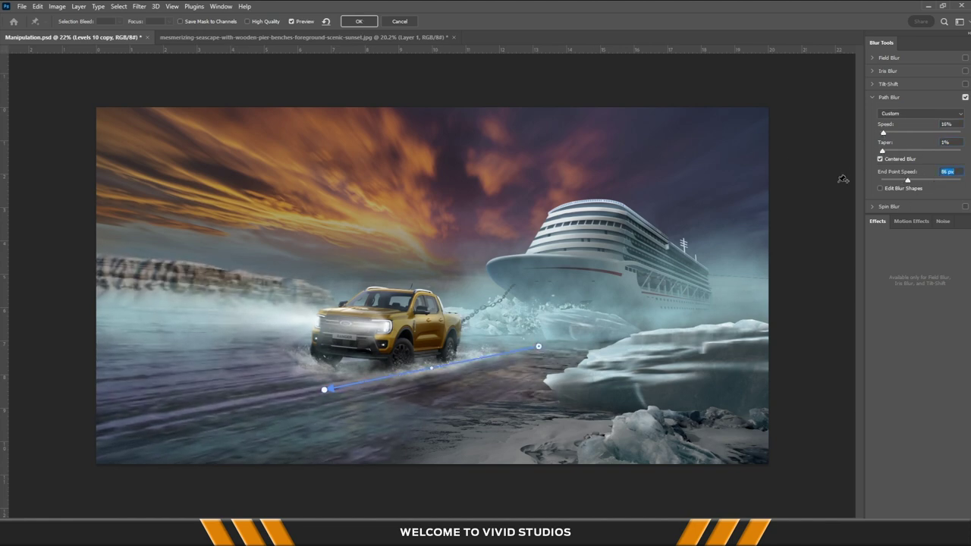
key(Return)
key(ctrl+minus)
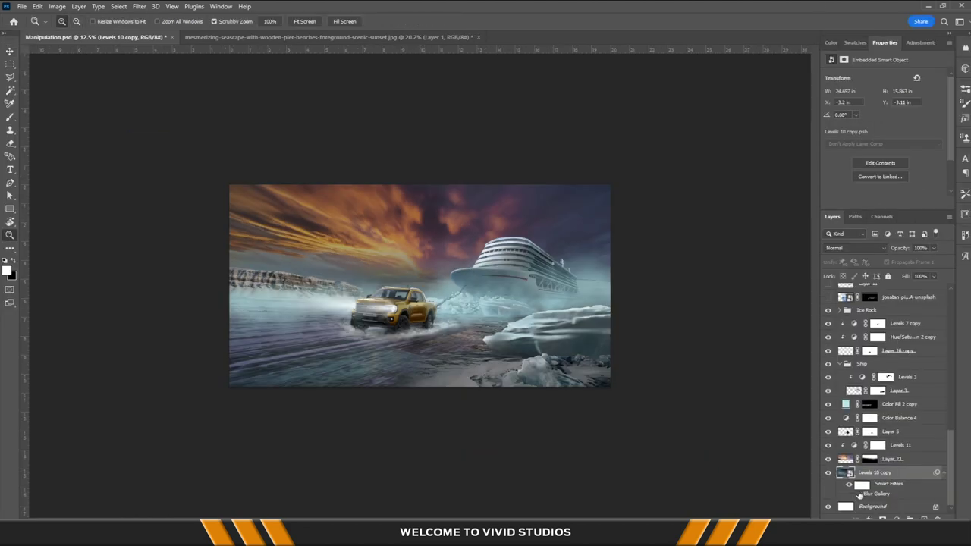
click(895, 459)
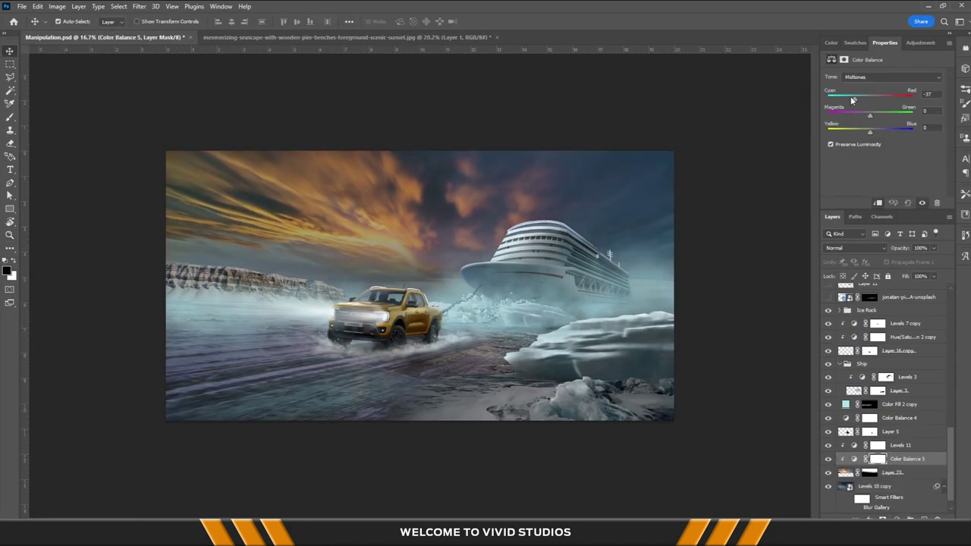
Switch Color Balance to Shadows, select Levels 11, and free-transform the sky layer
click(892, 77)
click(876, 89)
click(841, 446)
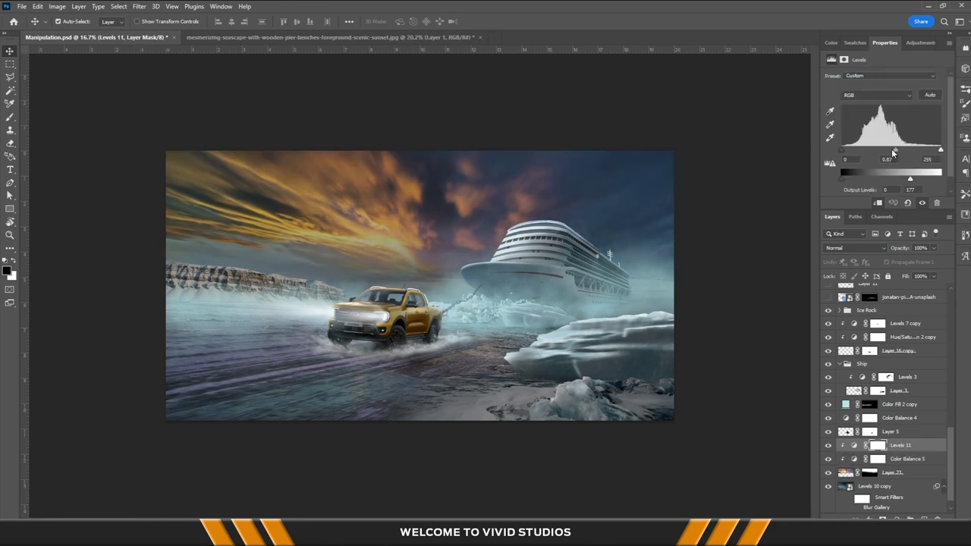
click(891, 472)
key(ctrl+t)
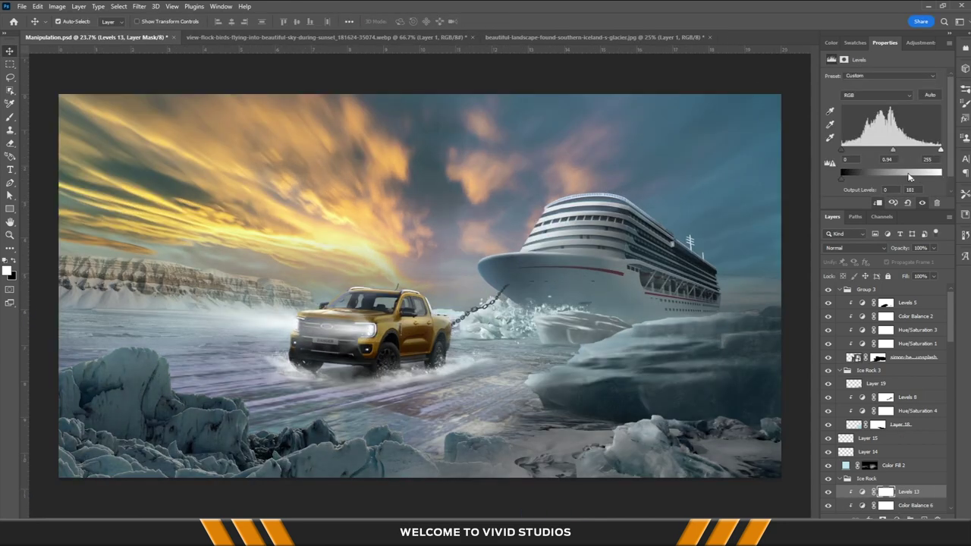
Paint black on the Levels 13 mask, then move the birds to the upper-centre sky
click(885, 491)
key(b)
key(x)
drag(211, 426, 326, 449)
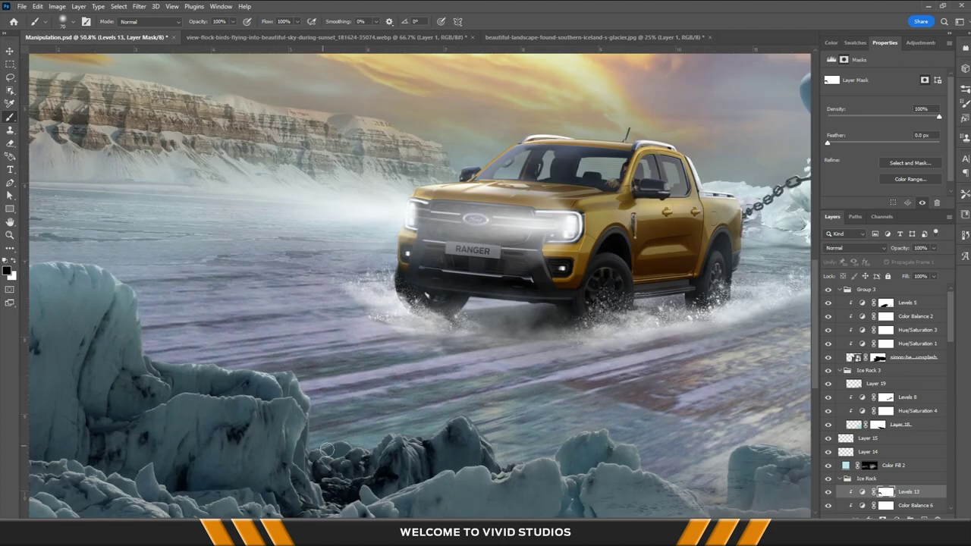
scroll(457, 472, down, 3)
scroll(296, 215, left, 5)
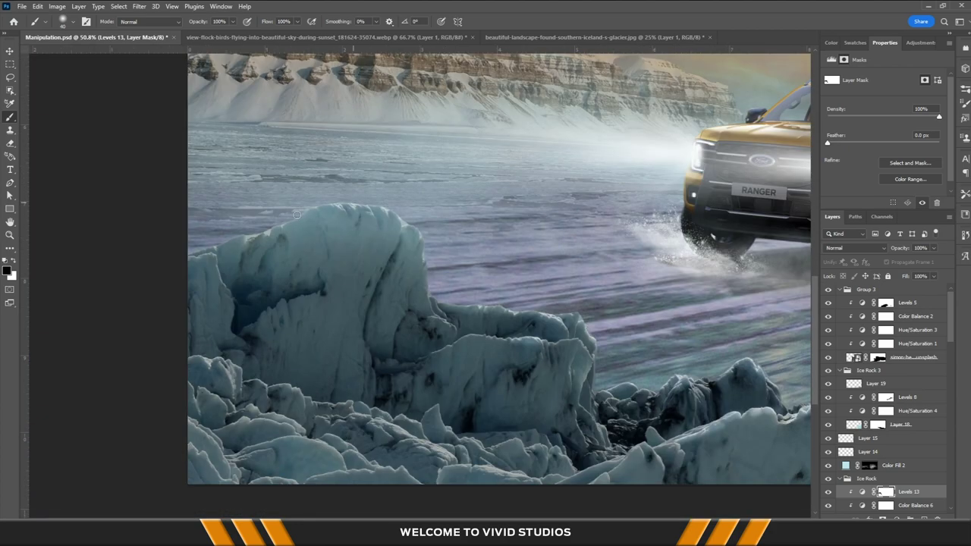
key(ctrl+0)
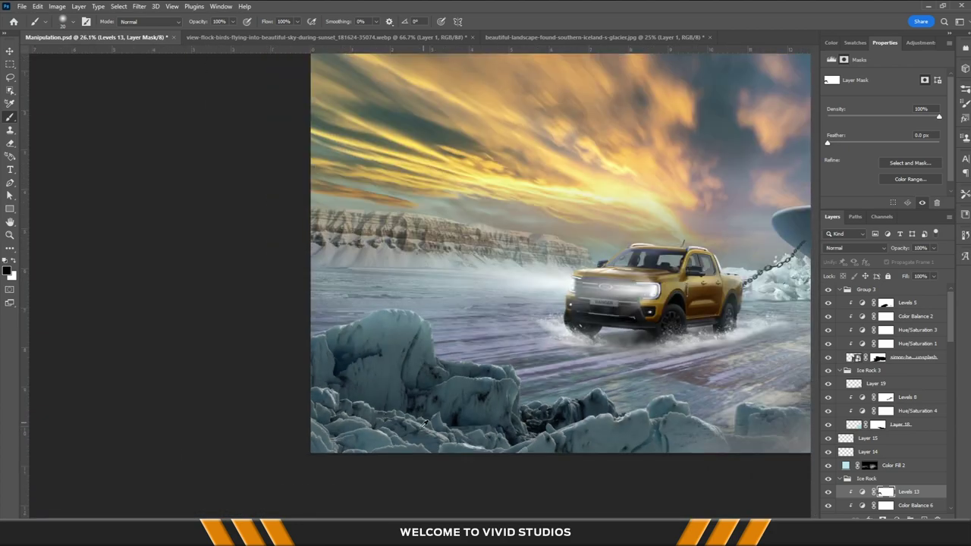
click(862, 491)
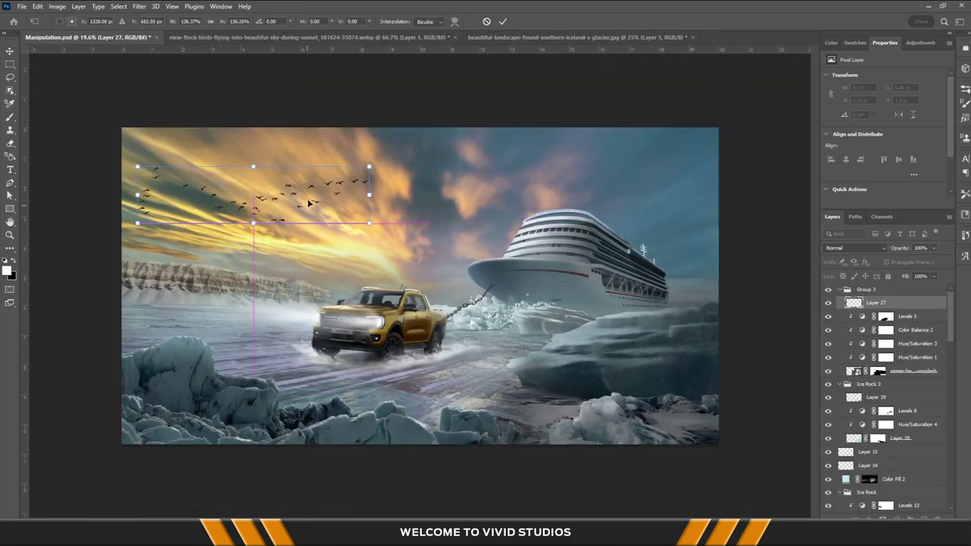
drag(318, 206, 525, 176)
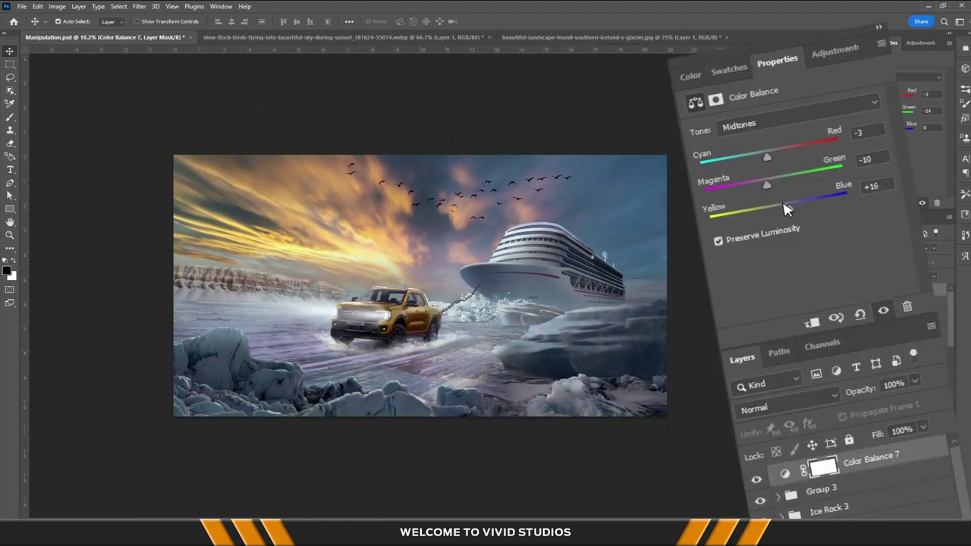
Shift the Color Balance midtones toward blue and select the Curves 1 adjustment
drag(774, 211, 783, 210)
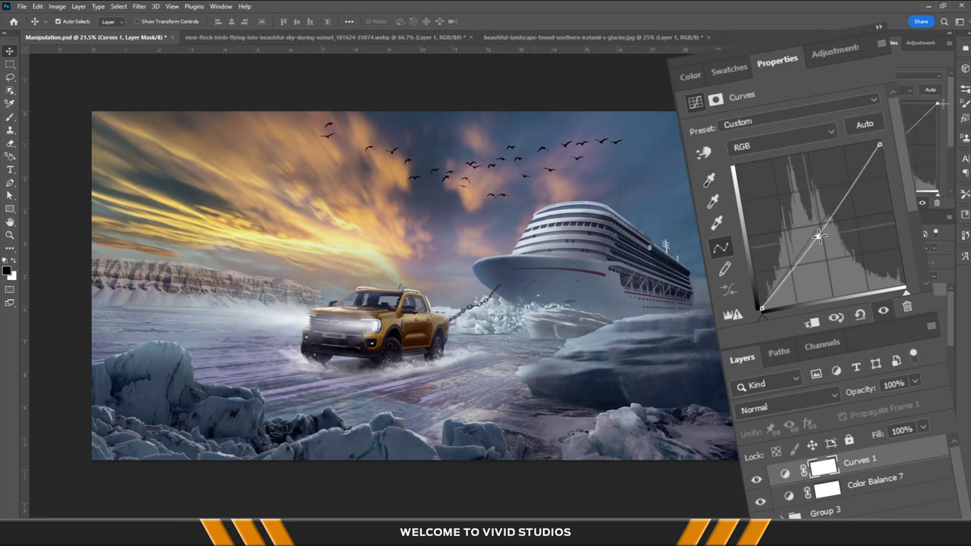
scroll(555, 201, down, 3)
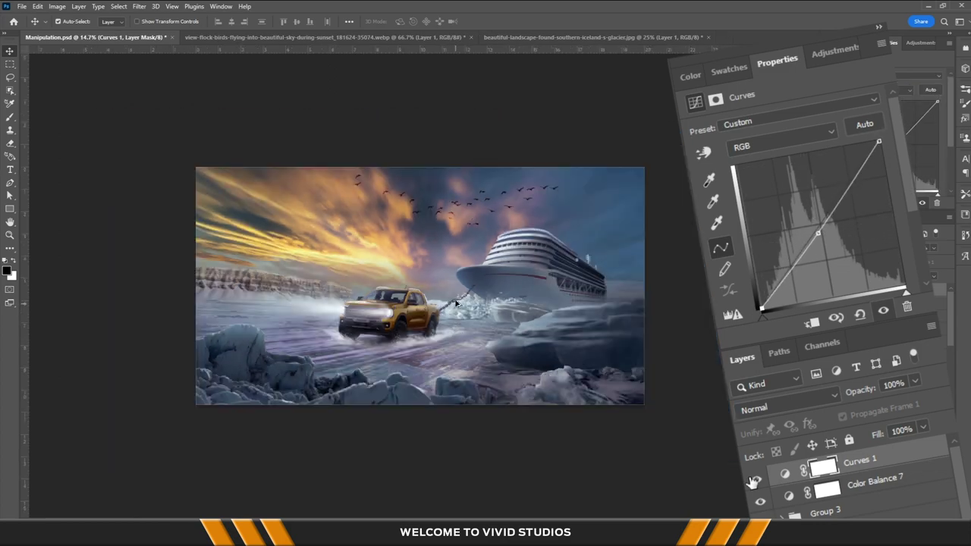
scroll(555, 201, up, 2)
scroll(555, 201, up, 1)
scroll(423, 286, up, 1)
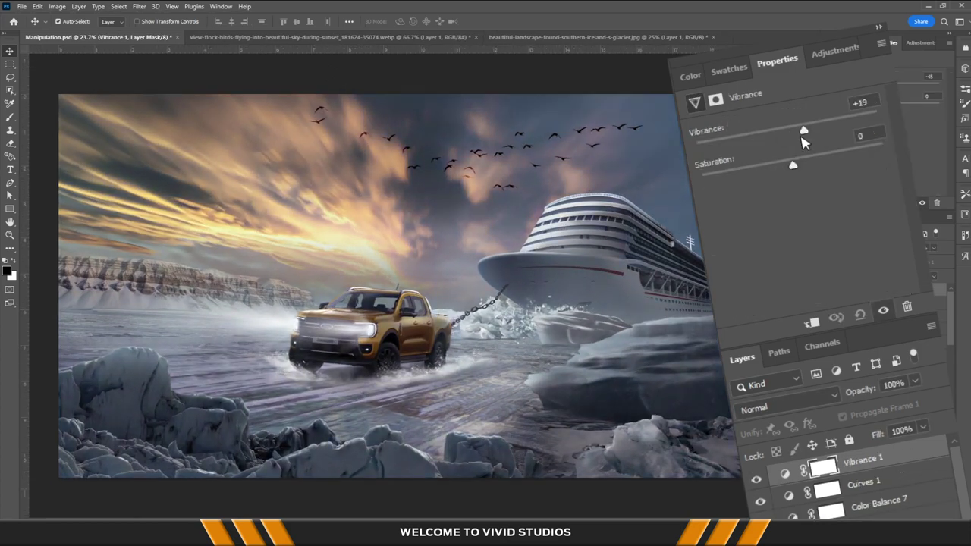
click(754, 475)
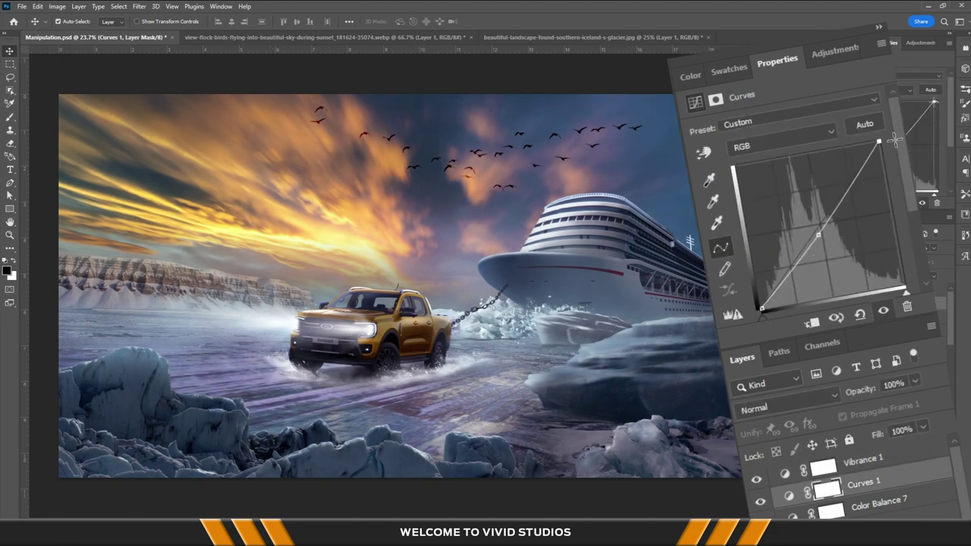